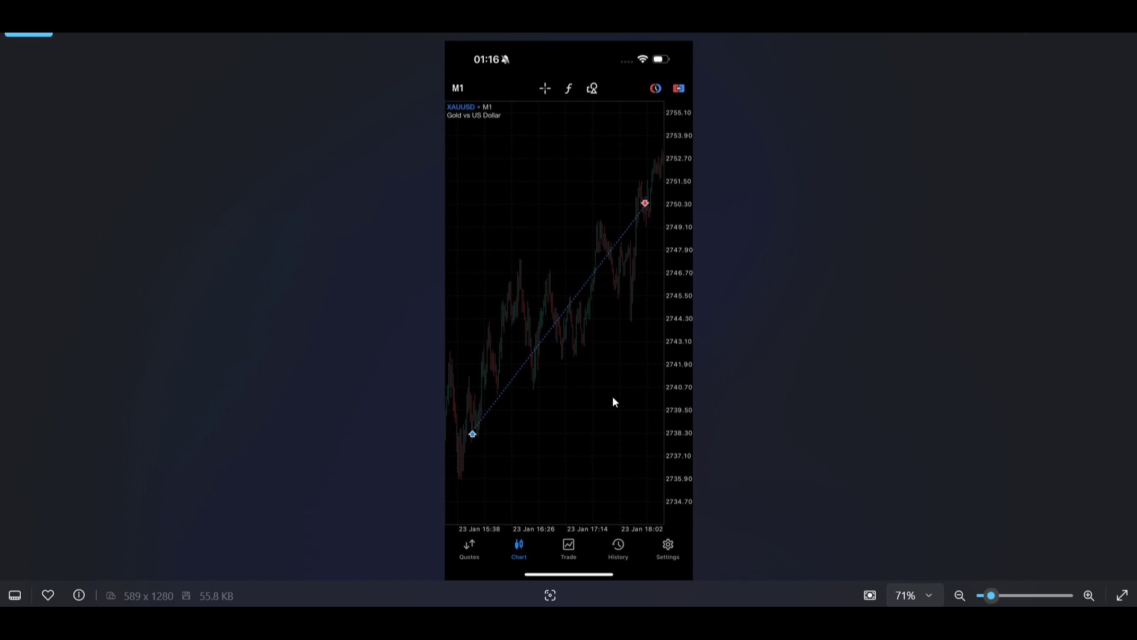
Start bar replay on the Gold 1-minute chart from the bar near 08:58 on 23 Jan
{"action": "scroll", "coordinate": [327, 521], "scroll_direction": "up", "scroll_amount": 5}
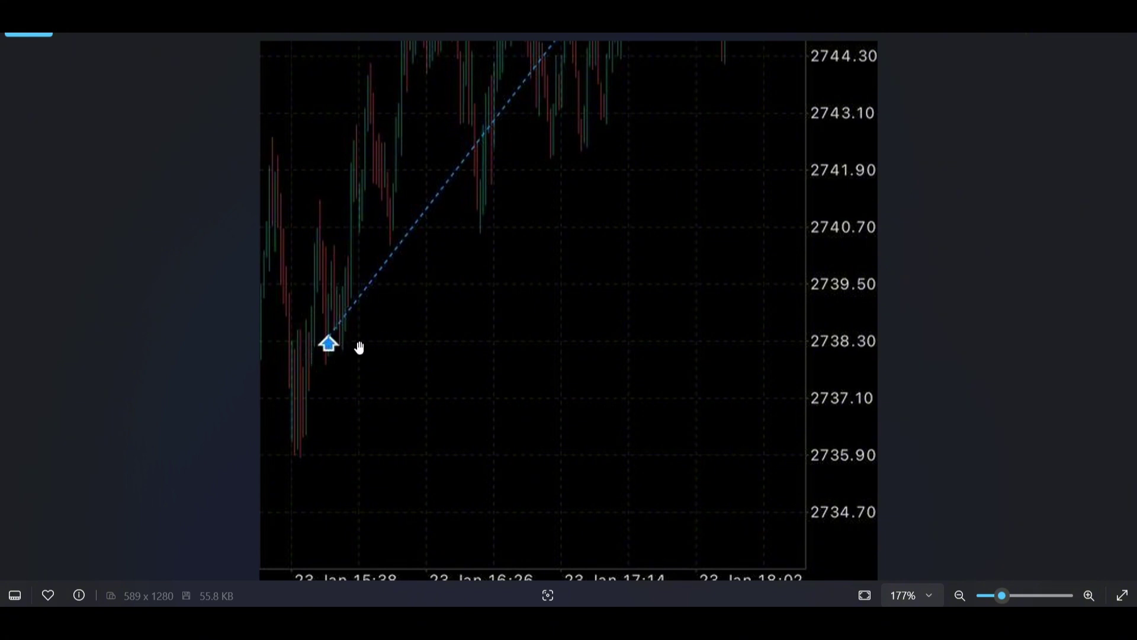
{"action": "scroll", "coordinate": [347, 362], "scroll_direction": "up", "scroll_amount": 1}
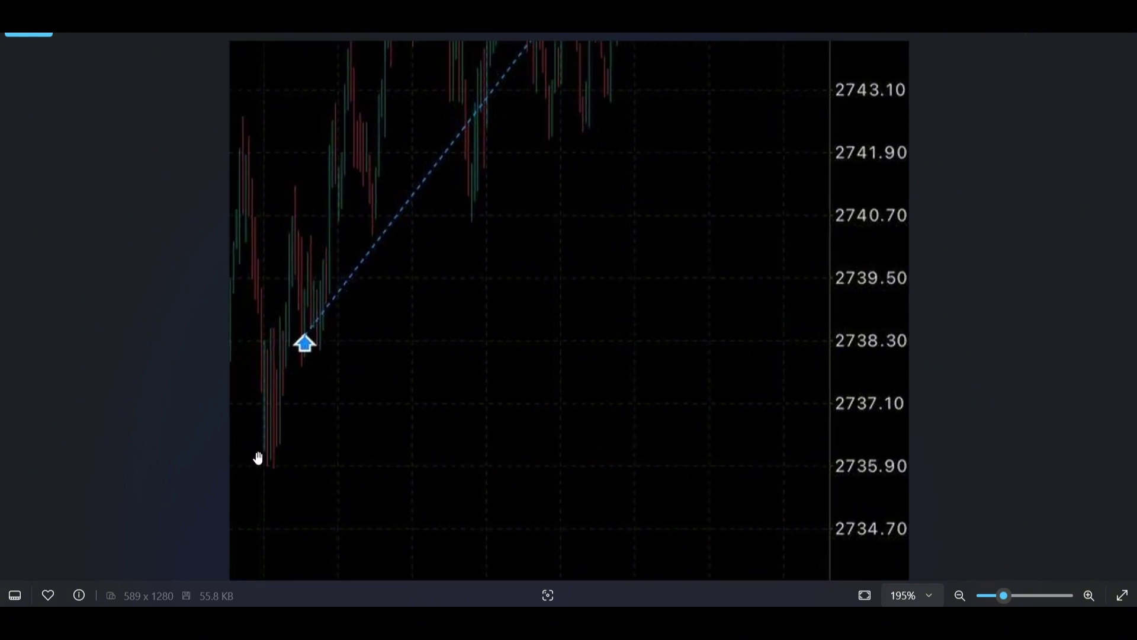
{"action": "scroll", "coordinate": [268, 447], "scroll_direction": "down", "scroll_amount": 6}
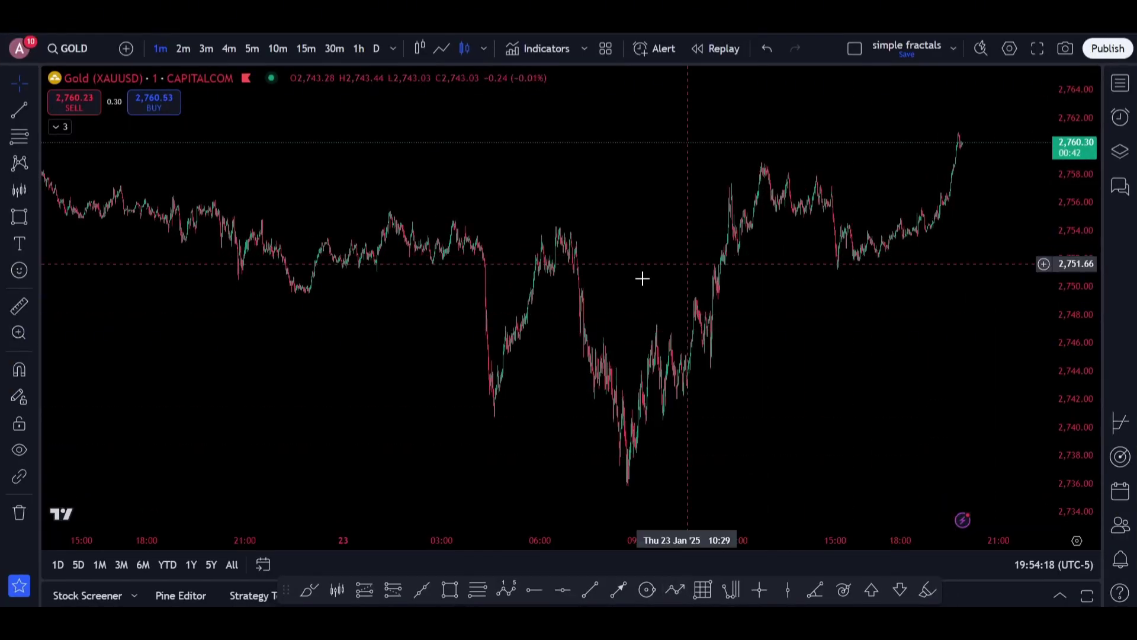
{"action": "scroll", "coordinate": [776, 302], "scroll_direction": "up", "scroll_amount": 4}
{"action": "left_click_drag", "start_coordinate": [485, 230], "coordinate": [588, 267]}
{"action": "left_click", "coordinate": [721, 53]}
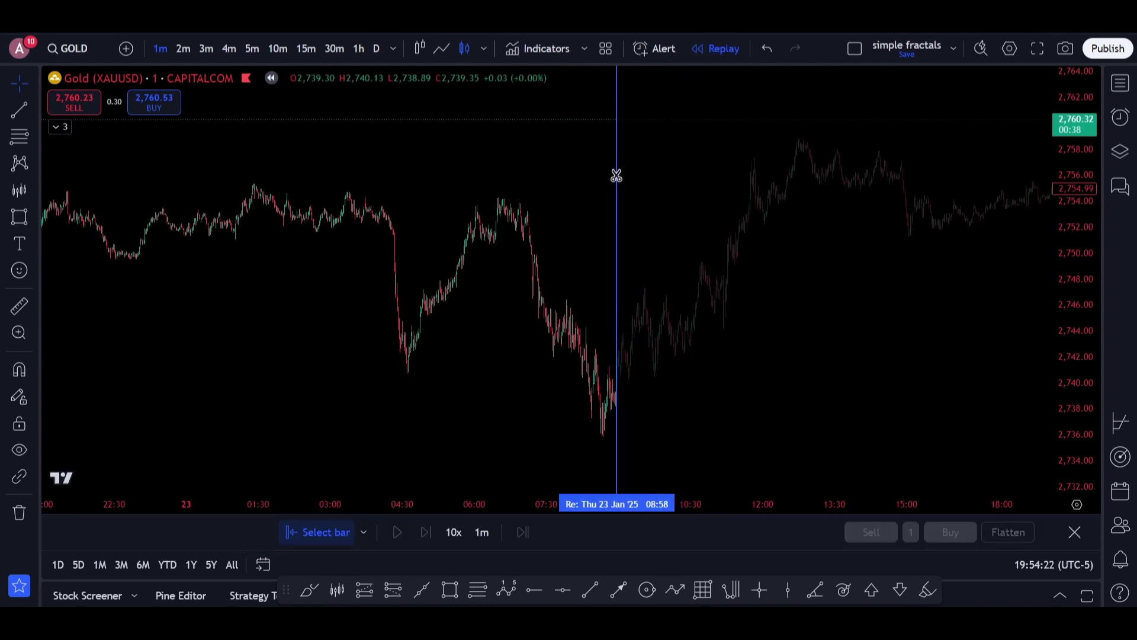
{"action": "left_click", "coordinate": [616, 175]}
Pan and zoom the chart so the replayed candles sit comfortably in view
{"action": "scroll", "coordinate": [739, 277], "scroll_direction": "up", "scroll_amount": 5}
{"action": "left_click_drag", "start_coordinate": [744, 279], "coordinate": [660, 281]}
{"action": "left_click_drag", "start_coordinate": [1070, 427], "coordinate": [1069, 371]}
{"action": "left_click_drag", "start_coordinate": [793, 295], "coordinate": [797, 219]}
{"action": "left_click_drag", "start_coordinate": [719, 236], "coordinate": [755, 271]}
{"action": "scroll", "coordinate": [738, 272], "scroll_direction": "up", "scroll_amount": 3}
{"action": "left_click", "coordinate": [449, 589]}
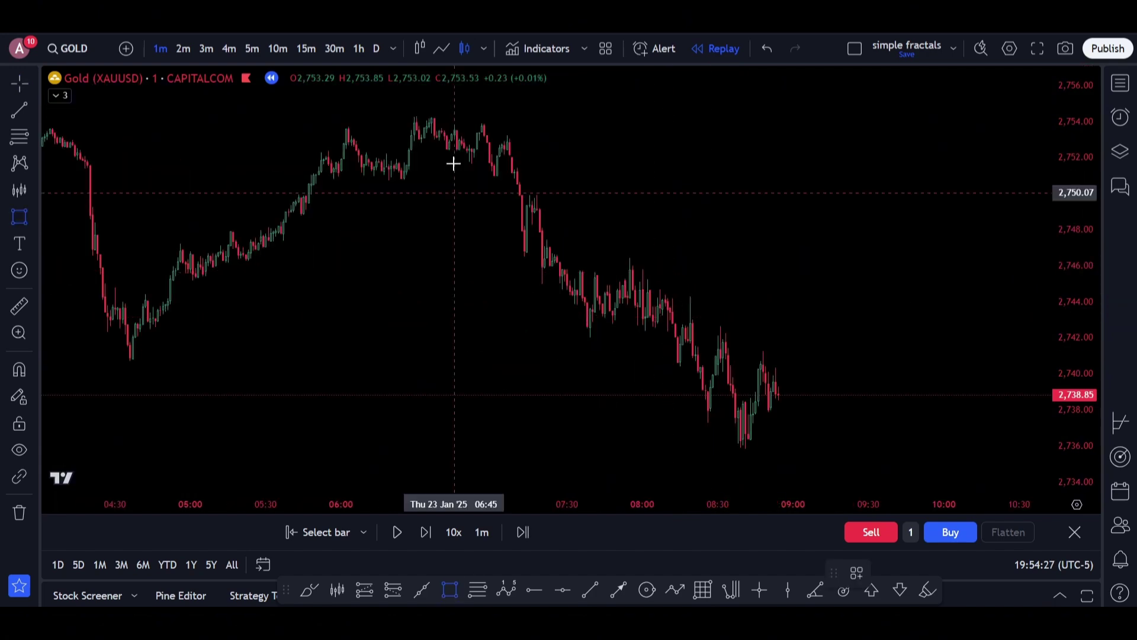
Draw a rectangle boxing the 06:34–08:43 decline, from about 2,755 down to 2,735.6
{"action": "left_click_drag", "start_coordinate": [427, 99], "coordinate": [750, 453]}
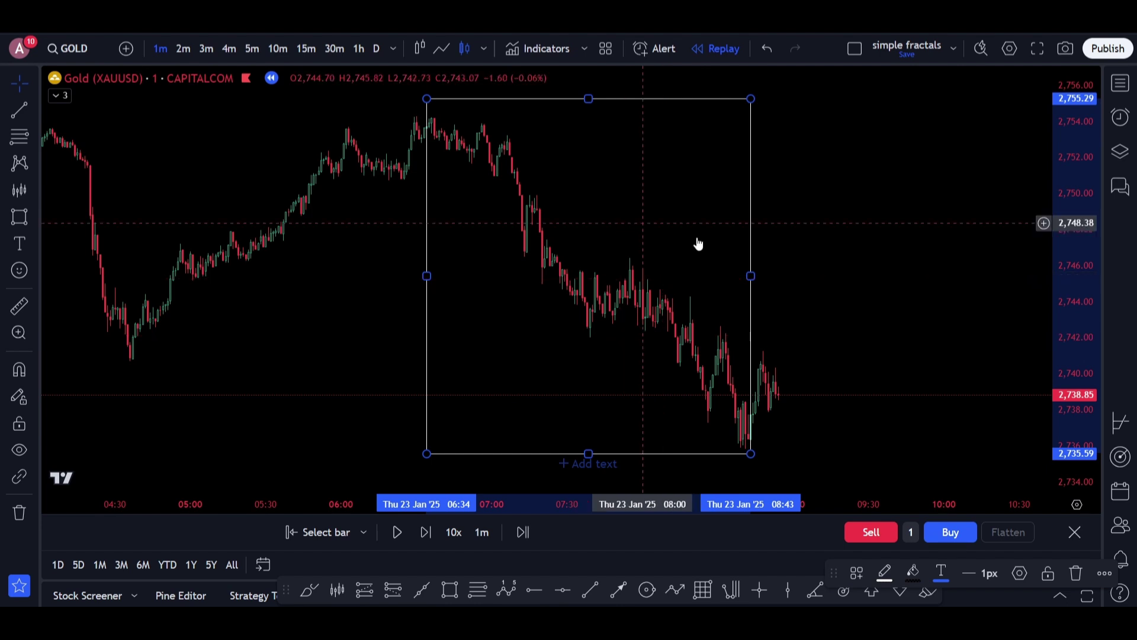
{"action": "scroll", "coordinate": [744, 245], "scroll_direction": "up", "scroll_amount": 1}
{"action": "scroll", "coordinate": [745, 245], "scroll_direction": "up", "scroll_amount": 1}
{"action": "left_click_drag", "start_coordinate": [756, 229], "coordinate": [932, 227]}
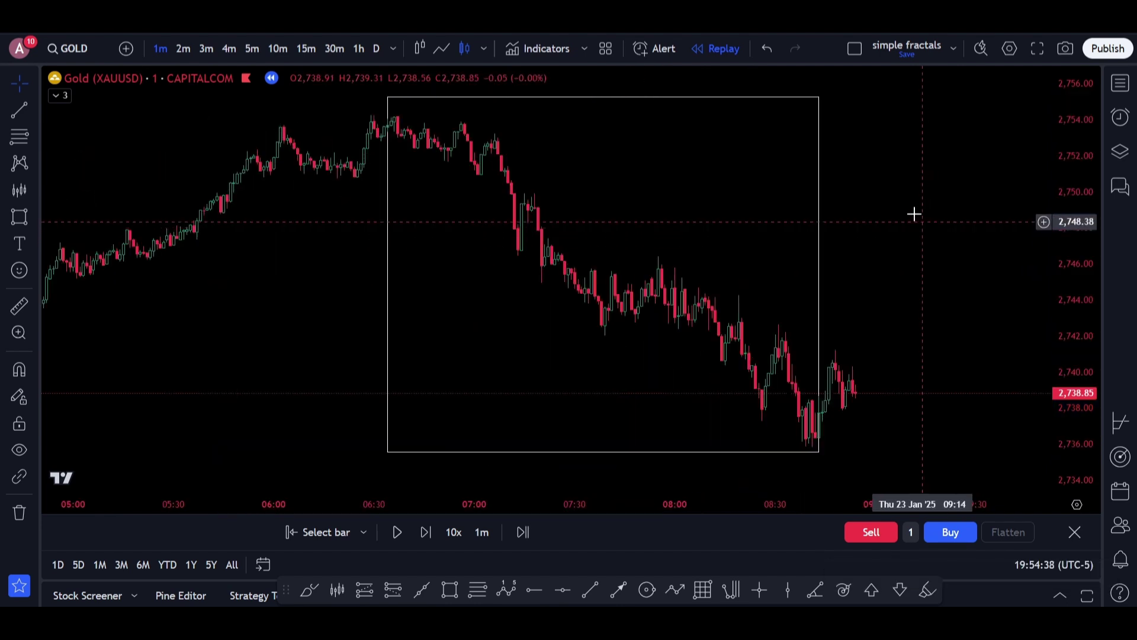
{"action": "left_click", "coordinate": [404, 108]}
{"action": "left_click", "coordinate": [404, 107]}
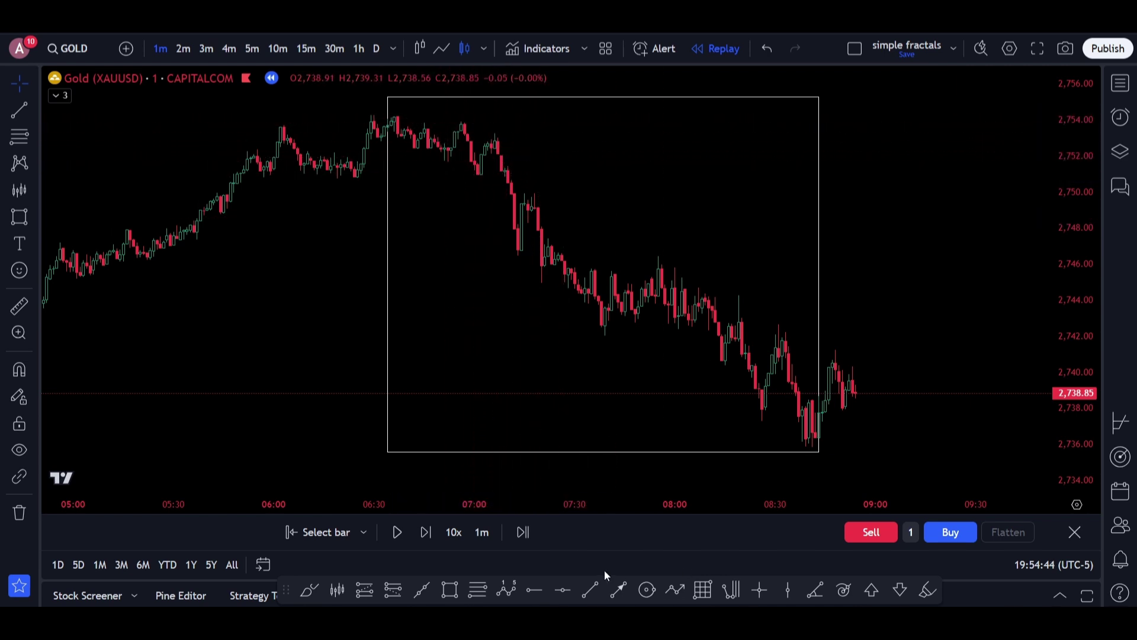
{"action": "left_click", "coordinate": [337, 589]}
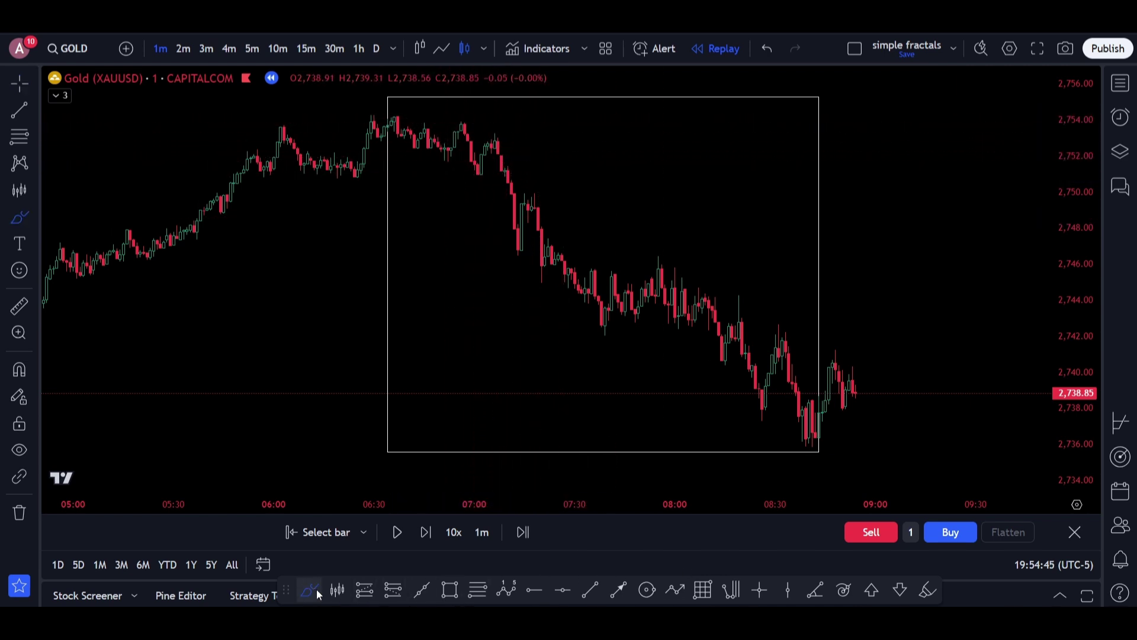
{"action": "left_click", "coordinate": [448, 167]}
{"action": "left_click", "coordinate": [521, 232]}
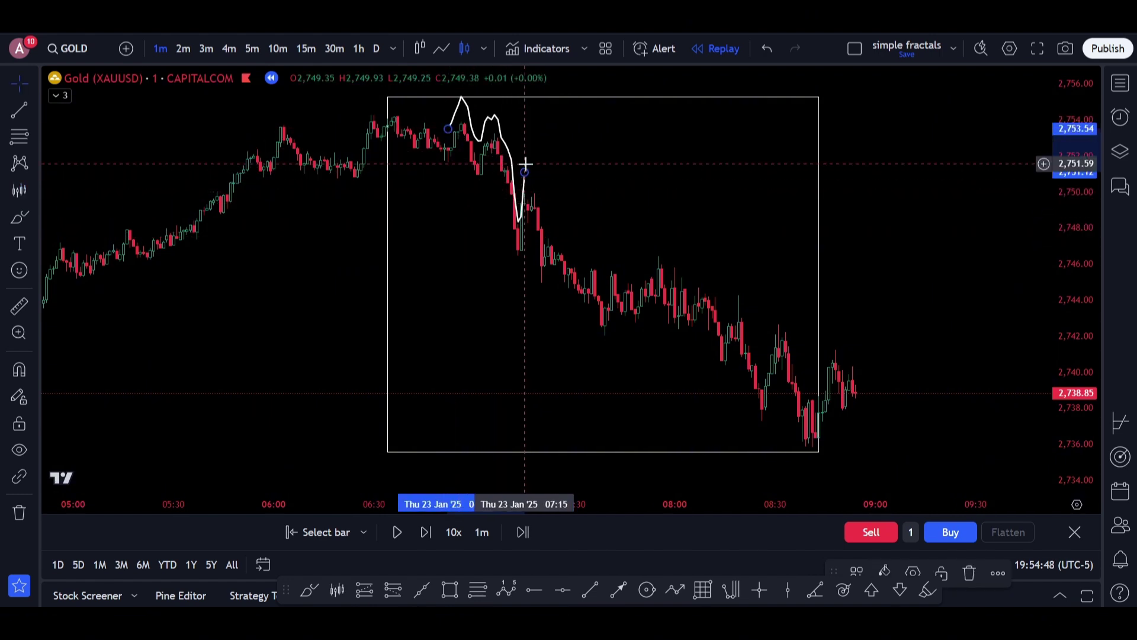
{"action": "left_click_drag", "start_coordinate": [525, 173], "coordinate": [552, 80]}
{"action": "mouse_move", "coordinate": [518, 140]}
{"action": "left_mouse_down"}
{"action": "mouse_move", "coordinate": [758, 308]}
{"action": "mouse_move", "coordinate": [841, 385]}
{"action": "mouse_move", "coordinate": [885, 360]}
{"action": "mouse_move", "coordinate": [906, 329]}
{"action": "left_mouse_up"}
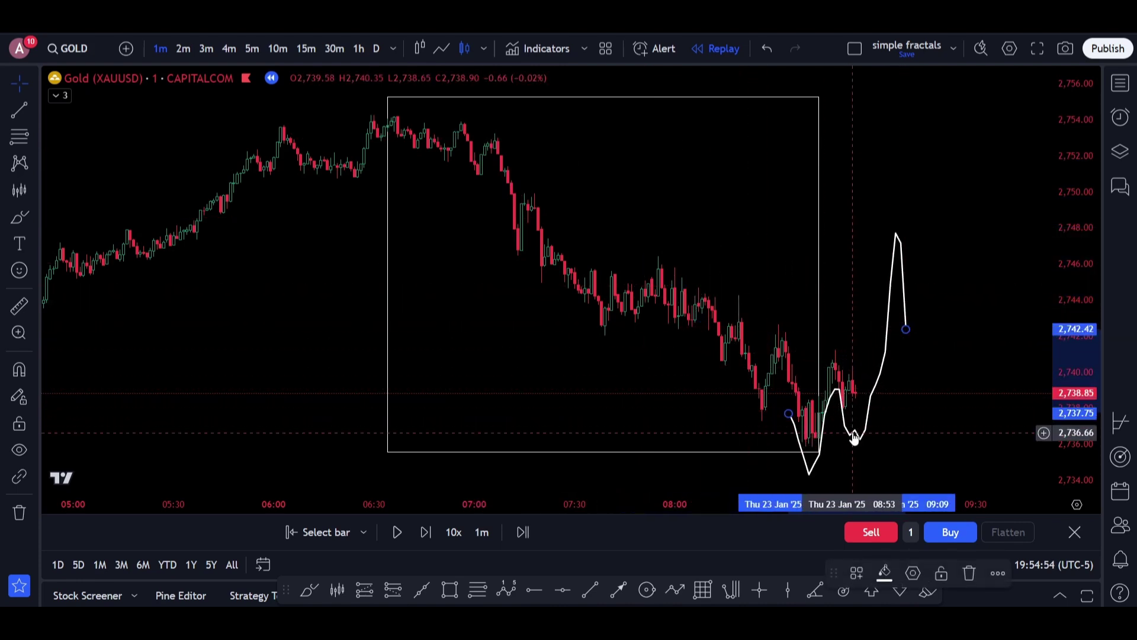
{"action": "left_click_drag", "start_coordinate": [855, 437], "coordinate": [851, 410]}
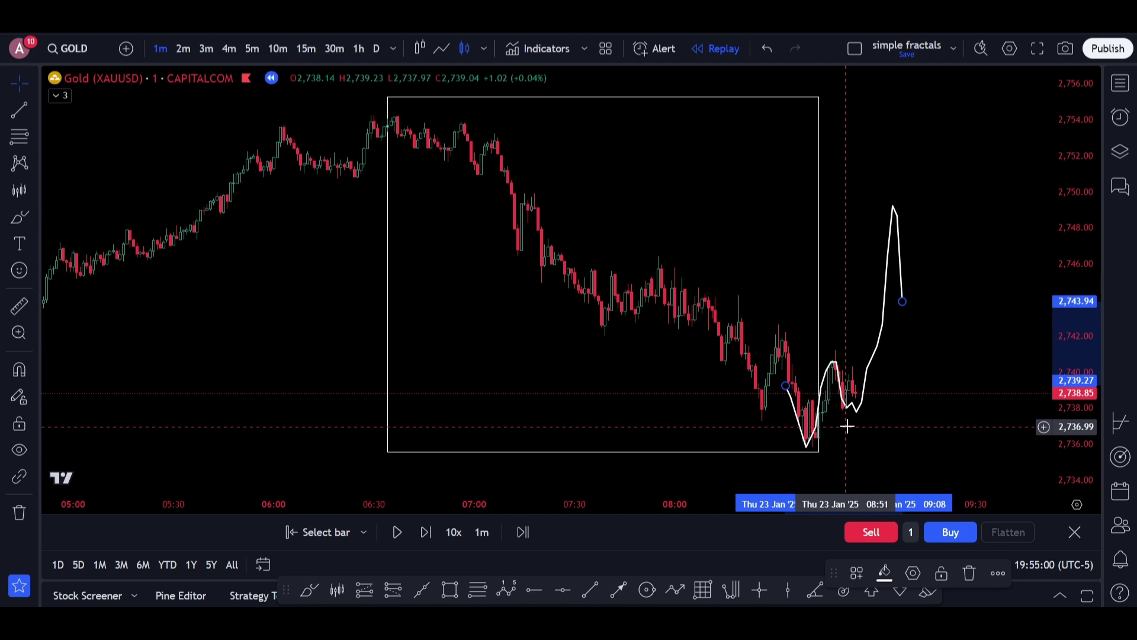
{"action": "key", "text": "Delete"}
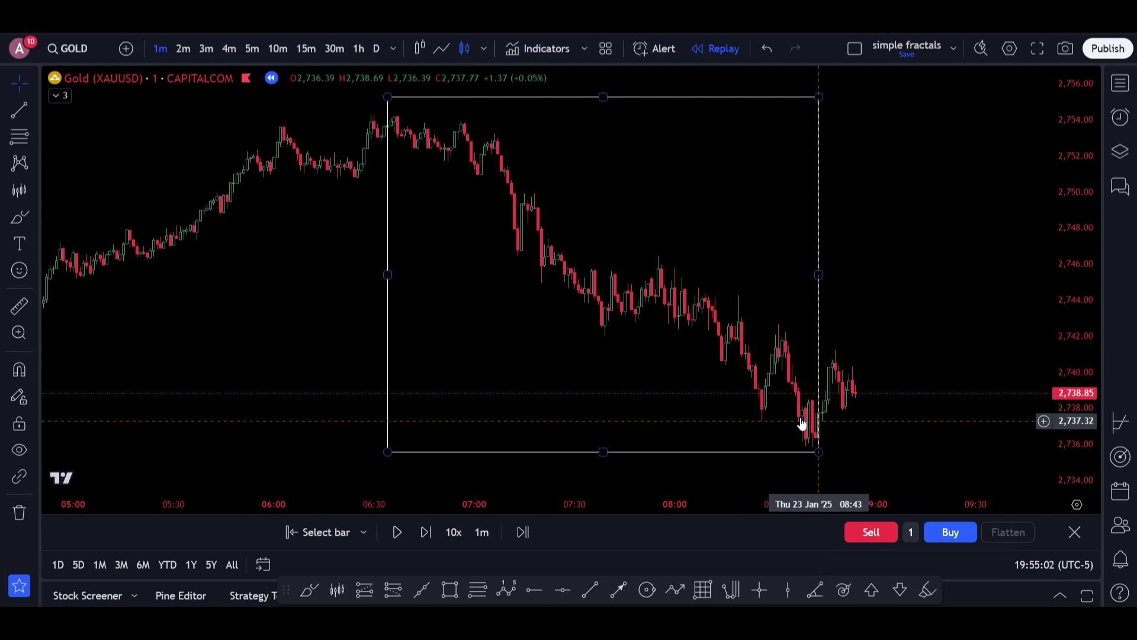
Widen the rectangle leftward to start around 04:30, covering the earlier rally
{"action": "scroll", "coordinate": [649, 254], "scroll_direction": "down", "scroll_amount": 2}
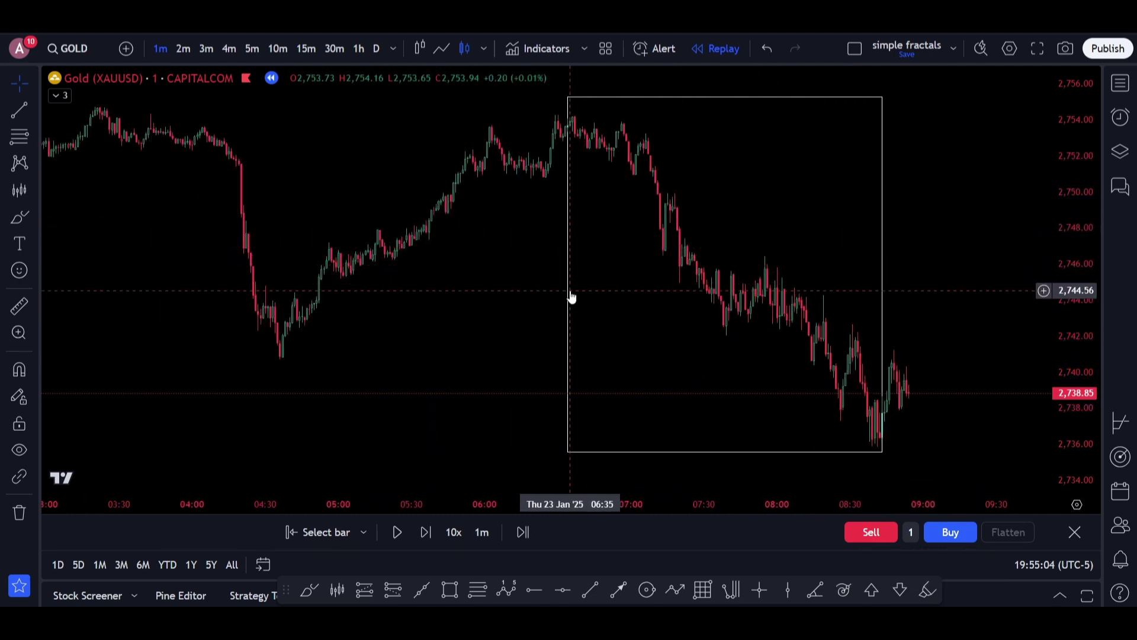
{"action": "left_click_drag", "start_coordinate": [569, 275], "coordinate": [255, 234]}
{"action": "left_click_drag", "start_coordinate": [919, 259], "coordinate": [832, 274]}
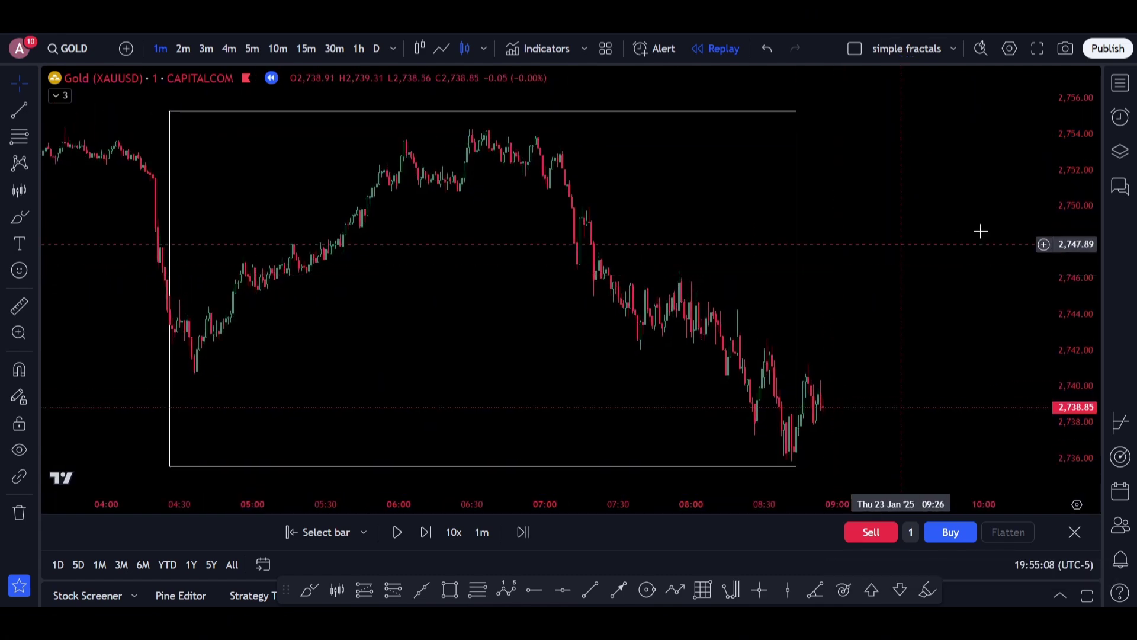
{"action": "scroll", "coordinate": [959, 237], "scroll_direction": "down", "scroll_amount": 3}
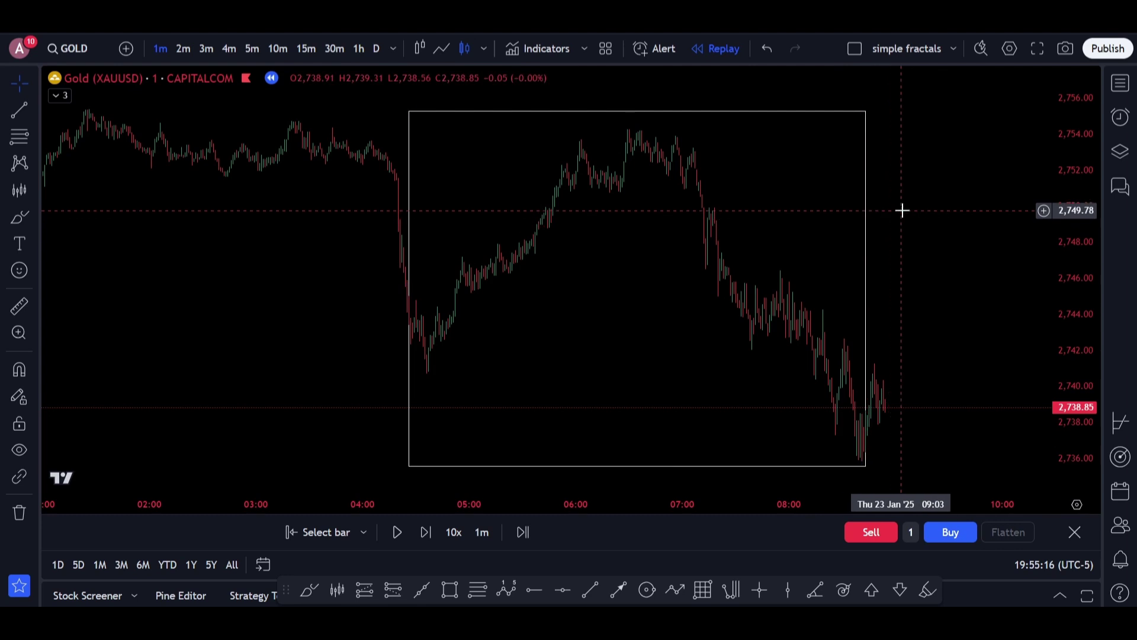
{"action": "left_click_drag", "start_coordinate": [983, 207], "coordinate": [967, 222]}
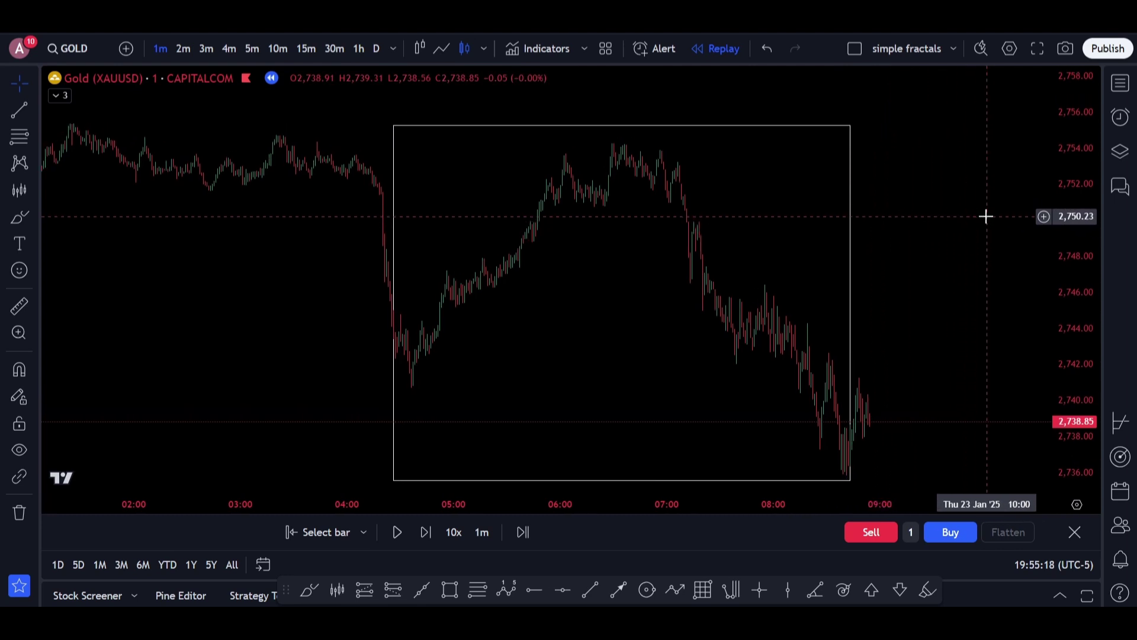
{"action": "left_click_drag", "start_coordinate": [972, 208], "coordinate": [959, 201]}
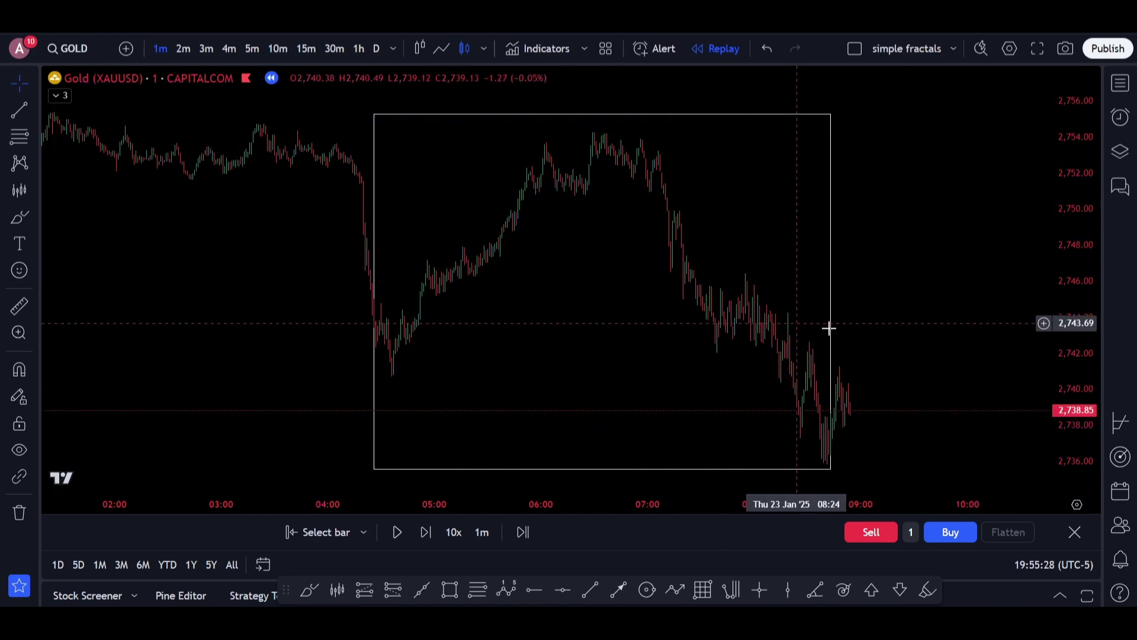
{"action": "scroll", "coordinate": [841, 324], "scroll_direction": "up", "scroll_amount": 1}
{"action": "left_click_drag", "start_coordinate": [912, 318], "coordinate": [919, 318]}
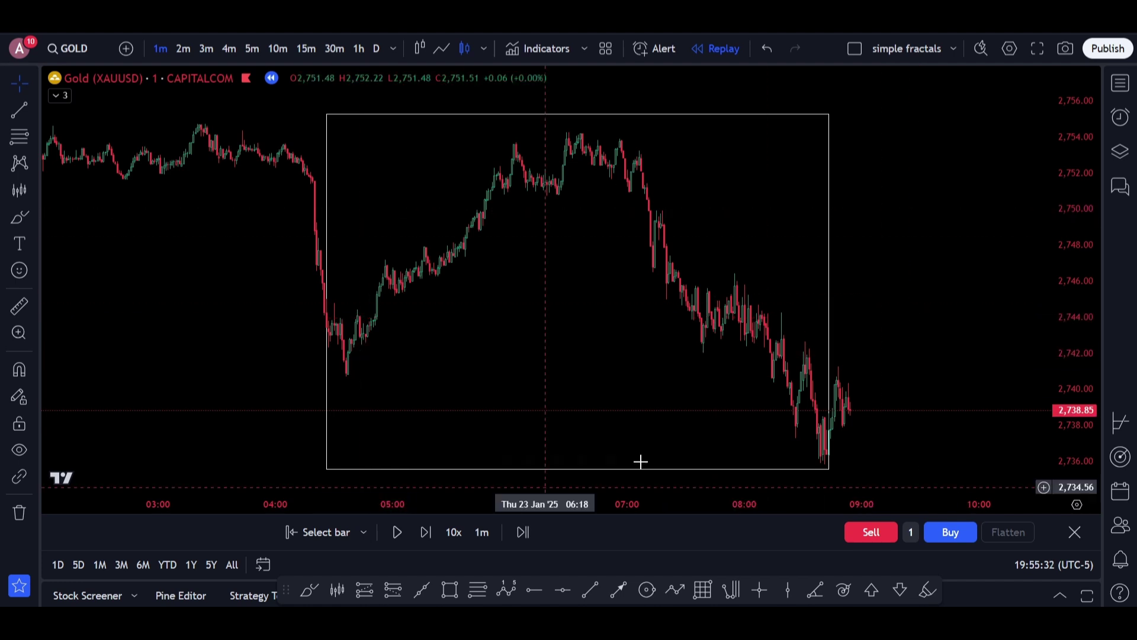
{"action": "left_click", "coordinate": [329, 277]}
{"action": "left_click_drag", "start_coordinate": [326, 291], "coordinate": [334, 291]}
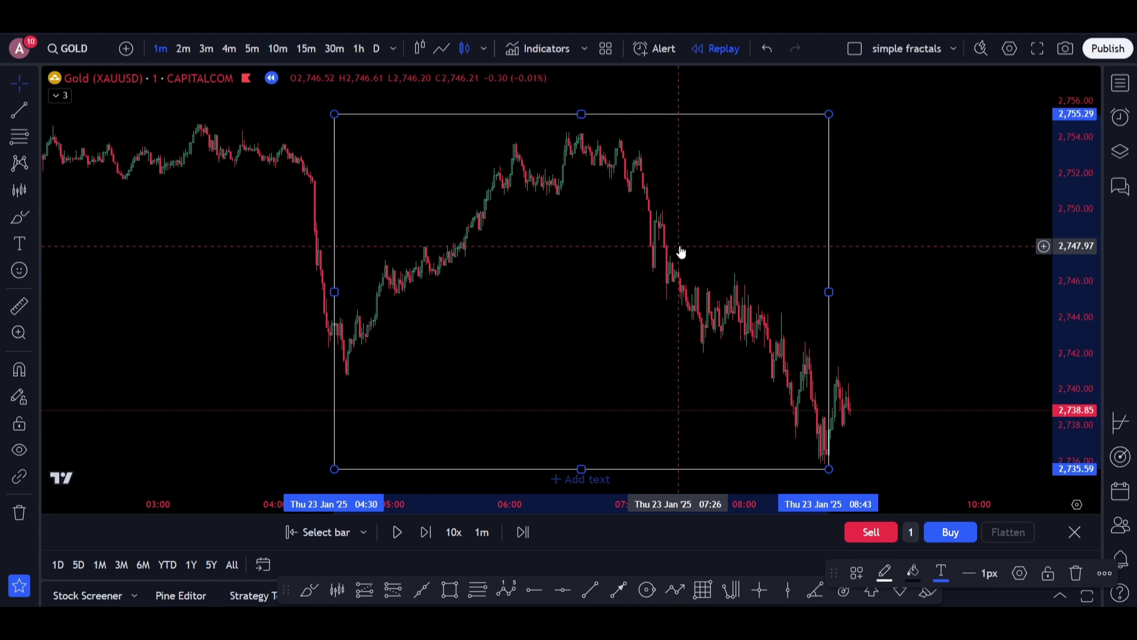
Stretch the box's lower-right corner down to the latest lows, then begin a bar pattern at 06:05
{"action": "left_click_drag", "start_coordinate": [981, 325], "coordinate": [959, 305]}
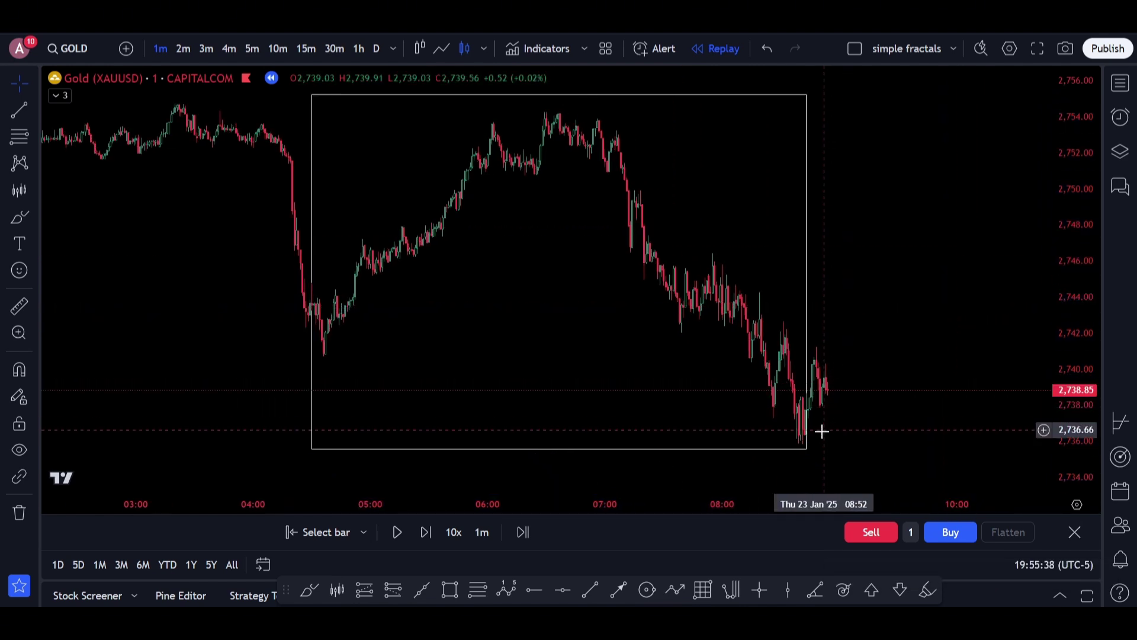
{"action": "left_click", "coordinate": [804, 452]}
{"action": "left_click_drag", "start_coordinate": [807, 452], "coordinate": [812, 460]}
{"action": "left_click", "coordinate": [879, 389]}
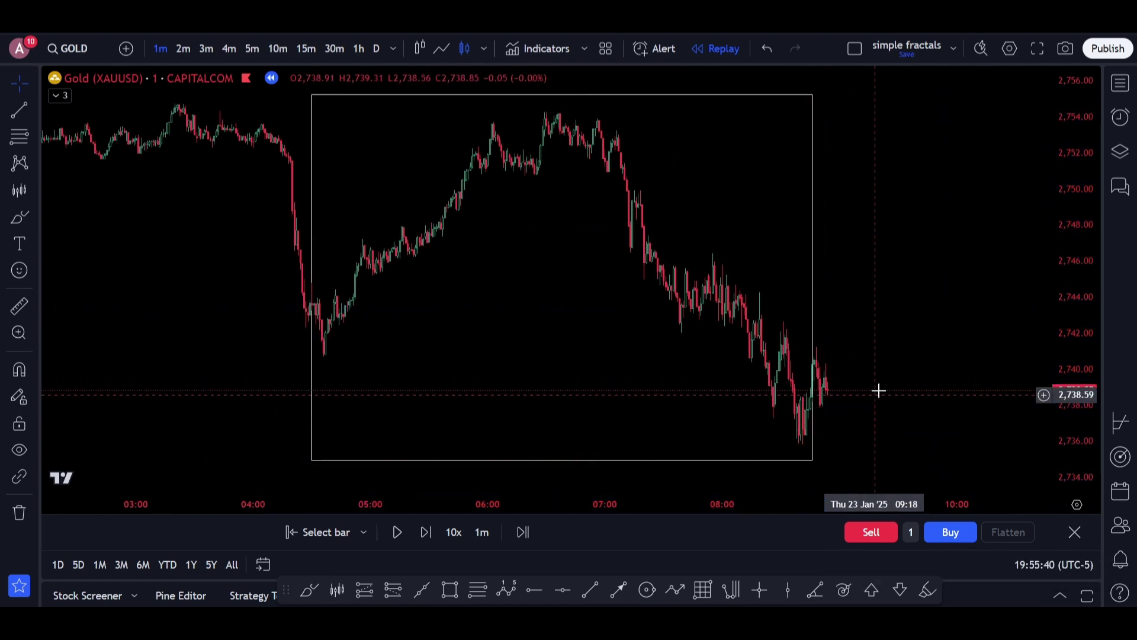
{"action": "left_click_drag", "start_coordinate": [906, 373], "coordinate": [902, 385]}
{"action": "scroll", "coordinate": [959, 364], "scroll_direction": "down", "scroll_amount": 1}
{"action": "left_click_drag", "start_coordinate": [960, 363], "coordinate": [879, 358]}
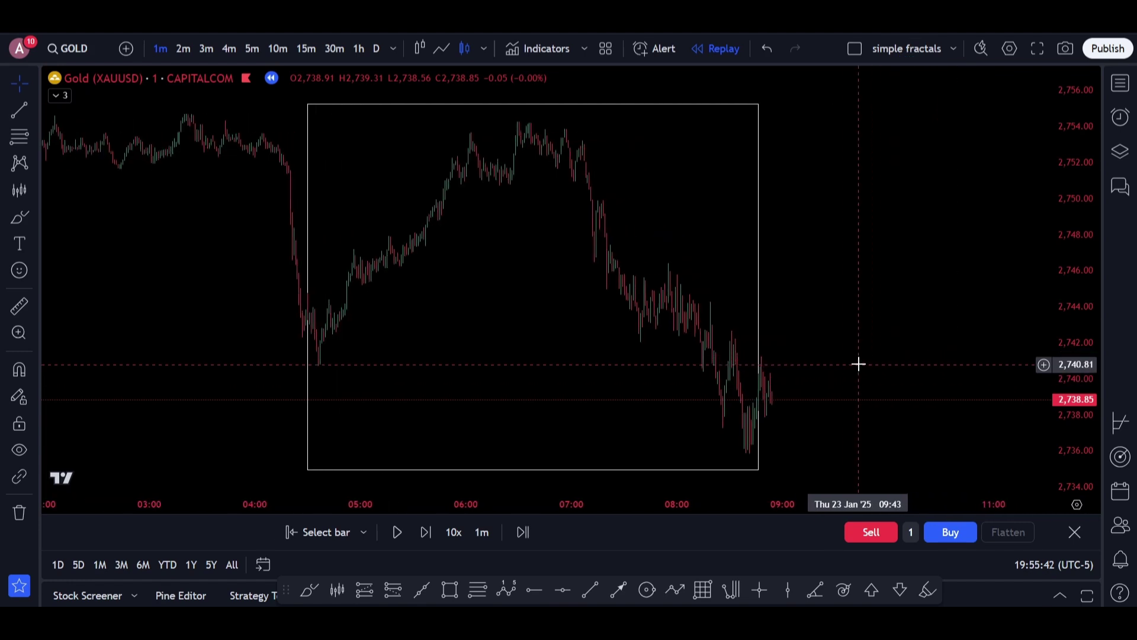
{"action": "scroll", "coordinate": [833, 359], "scroll_direction": "up", "scroll_amount": 1}
{"action": "left_click", "coordinate": [337, 590]}
{"action": "left_click", "coordinate": [417, 128]}
End the bar pattern at 07:10, move its copy to start on the 04:39 lows, and sketch a flat yellow base stroke
{"action": "left_click", "coordinate": [543, 277]}
{"action": "mouse_move", "coordinate": [546, 169]}
{"action": "left_mouse_down"}
{"action": "mouse_move", "coordinate": [550, 256]}
{"action": "mouse_move", "coordinate": [377, 335]}
{"action": "mouse_move", "coordinate": [379, 346]}
{"action": "mouse_move", "coordinate": [426, 209]}
{"action": "mouse_move", "coordinate": [949, 71]}
{"action": "left_mouse_up"}
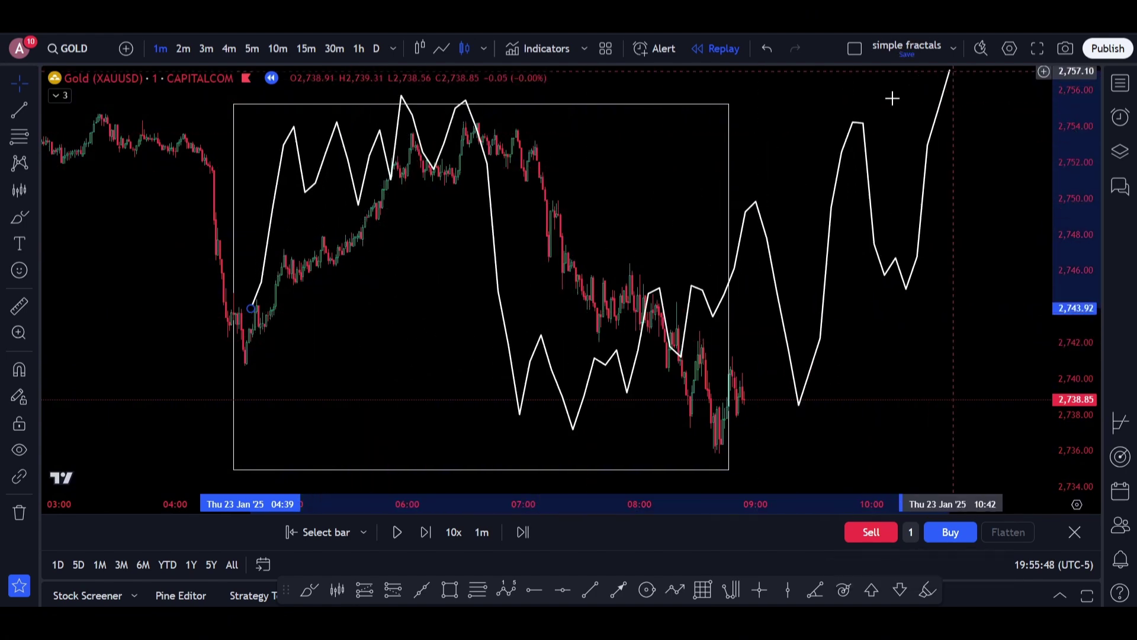
{"action": "mouse_move", "coordinate": [495, 203]}
{"action": "left_mouse_down"}
{"action": "mouse_move", "coordinate": [482, 248]}
{"action": "mouse_move", "coordinate": [498, 250]}
{"action": "mouse_move", "coordinate": [510, 213]}
{"action": "mouse_move", "coordinate": [492, 234]}
{"action": "left_mouse_up"}
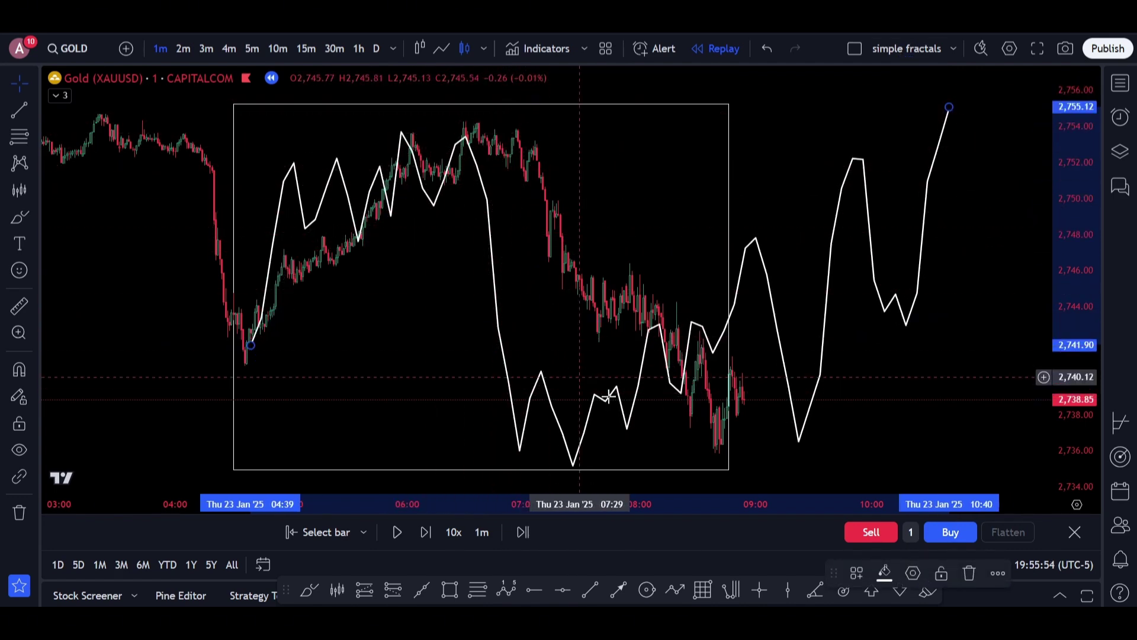
{"action": "left_click", "coordinate": [929, 594]}
{"action": "left_click_drag", "start_coordinate": [578, 451], "coordinate": [847, 467]}
Undo the two yellow strokes and delete the white bar-pattern projection
{"action": "left_click_drag", "start_coordinate": [709, 465], "coordinate": [953, 70]}
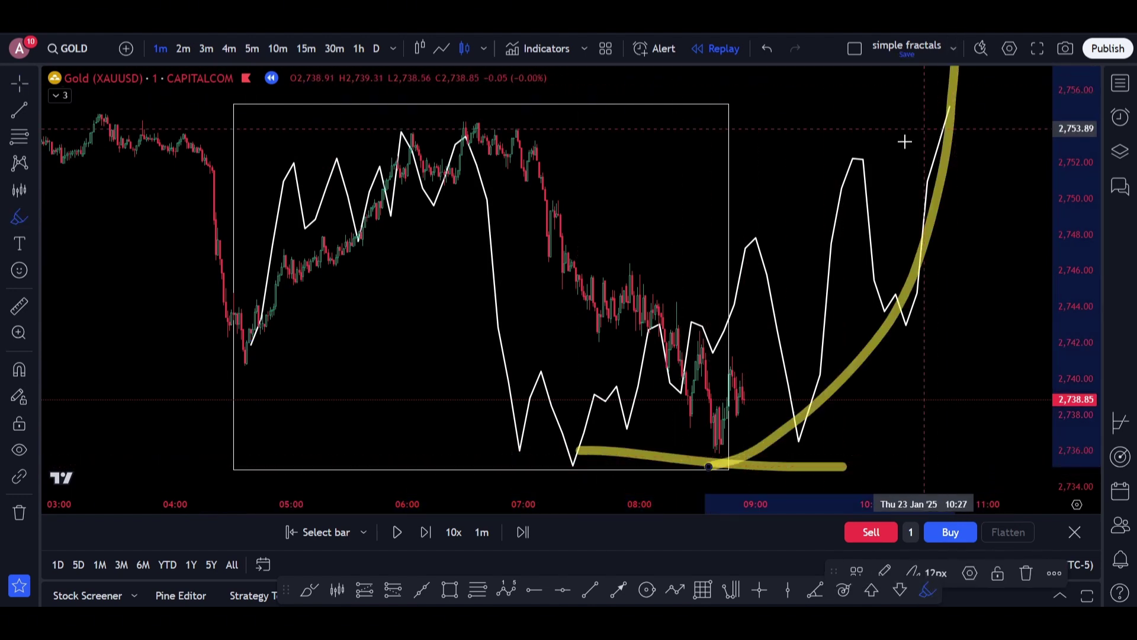
{"action": "left_click_drag", "start_coordinate": [848, 106], "coordinate": [1015, 105]}
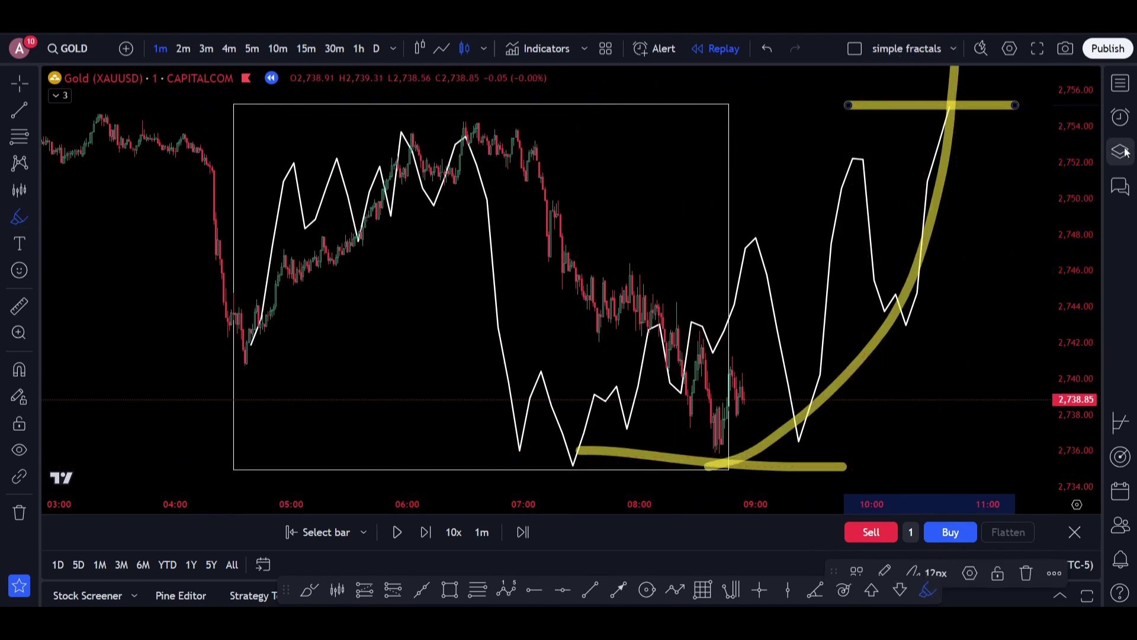
{"action": "left_click", "coordinate": [761, 55]}
{"action": "left_click", "coordinate": [761, 56]}
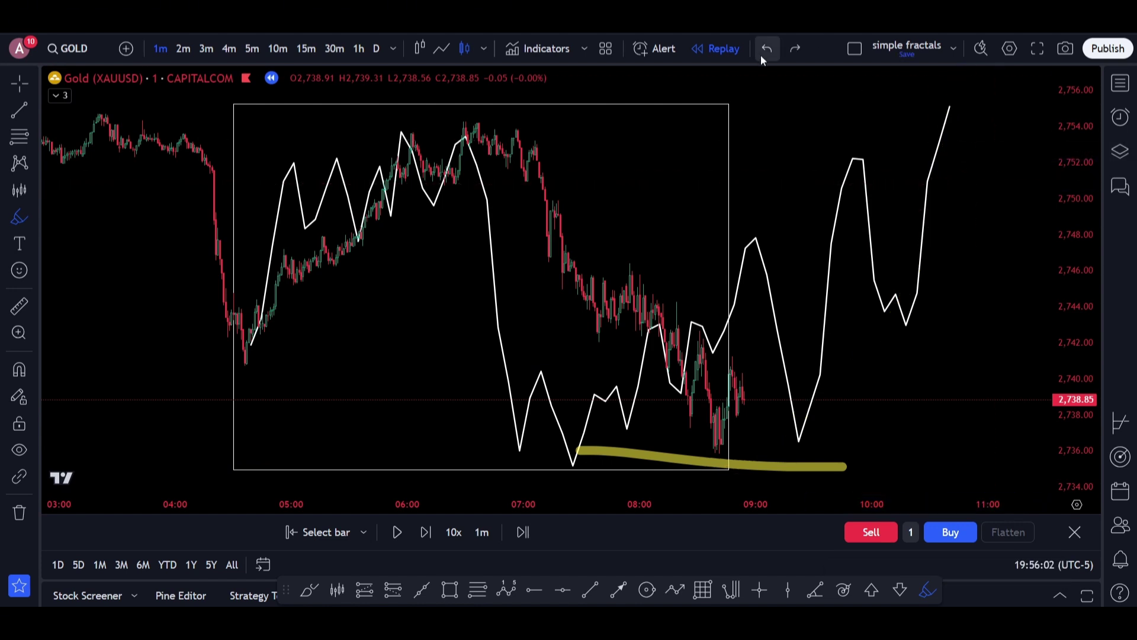
{"action": "left_click", "coordinate": [860, 166]}
{"action": "key", "text": "Delete"}
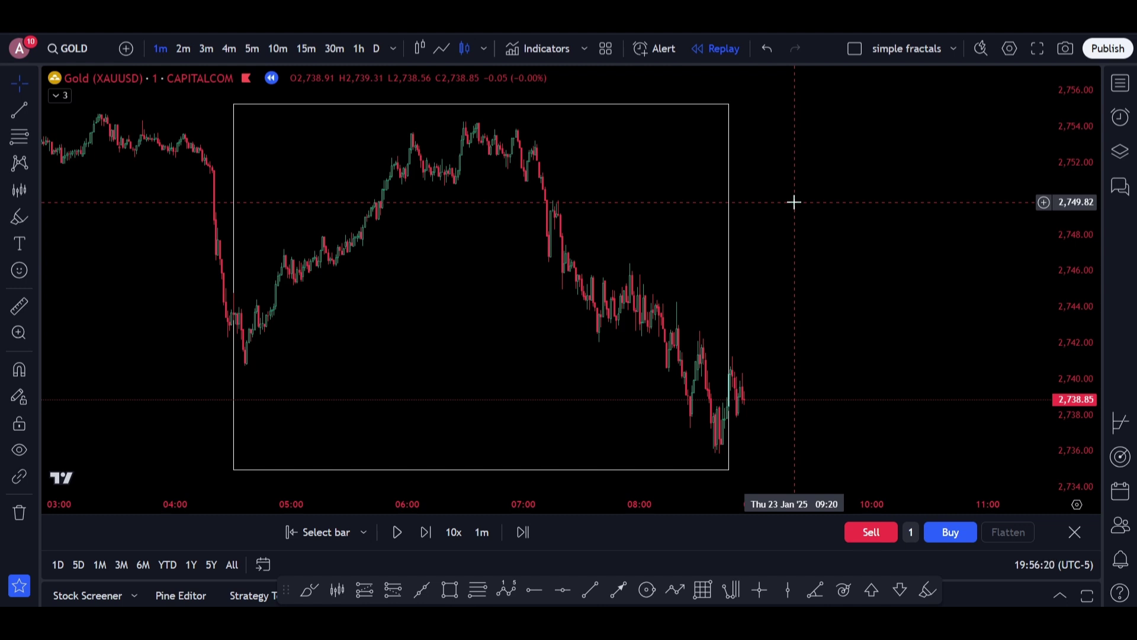
Open empty space right of the box and try several yellow brush strokes, undoing them all
{"action": "left_click_drag", "start_coordinate": [791, 196], "coordinate": [844, 194]}
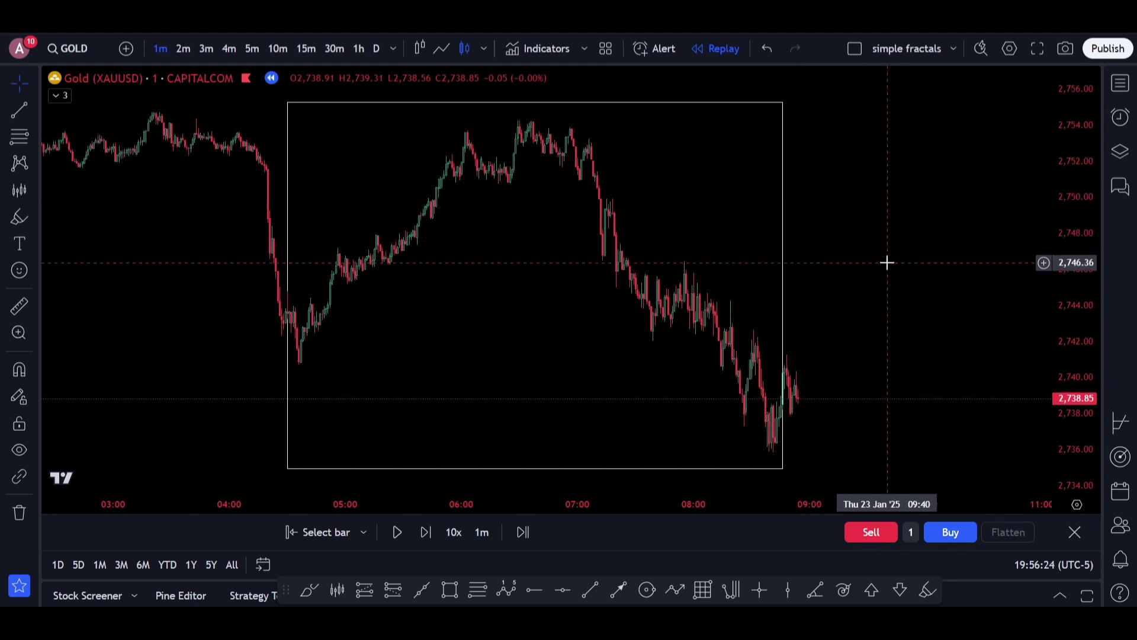
{"action": "scroll", "coordinate": [901, 267], "scroll_direction": "down", "scroll_amount": 5}
{"action": "left_click_drag", "start_coordinate": [987, 300], "coordinate": [500, 309]}
{"action": "left_click", "coordinate": [924, 590]}
{"action": "mouse_move", "coordinate": [543, 389]}
{"action": "left_mouse_down"}
{"action": "mouse_move", "coordinate": [568, 350]}
{"action": "mouse_move", "coordinate": [597, 369]}
{"action": "left_mouse_up"}
{"action": "mouse_move", "coordinate": [483, 414]}
{"action": "left_mouse_down"}
{"action": "mouse_move", "coordinate": [627, 266]}
{"action": "mouse_move", "coordinate": [705, 330]}
{"action": "mouse_move", "coordinate": [757, 135]}
{"action": "mouse_move", "coordinate": [806, 131]}
{"action": "mouse_move", "coordinate": [815, 236]}
{"action": "mouse_move", "coordinate": [835, 212]}
{"action": "left_mouse_up"}
{"action": "left_click_drag", "start_coordinate": [767, 117], "coordinate": [785, 89]}
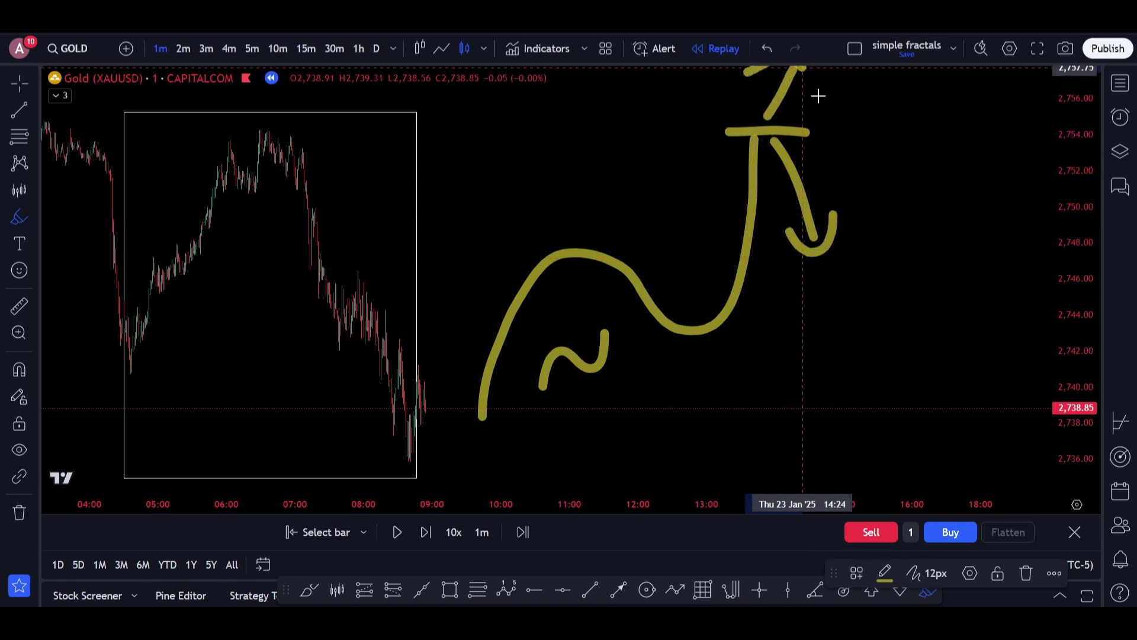
{"action": "left_click", "coordinate": [760, 48]}
{"action": "left_click", "coordinate": [759, 49]}
{"action": "mouse_move", "coordinate": [612, 332]}
{"action": "left_mouse_down"}
{"action": "mouse_move", "coordinate": [527, 365]}
{"action": "mouse_move", "coordinate": [551, 327]}
{"action": "left_mouse_up"}
{"action": "left_click", "coordinate": [761, 59]}
{"action": "left_click", "coordinate": [762, 58]}
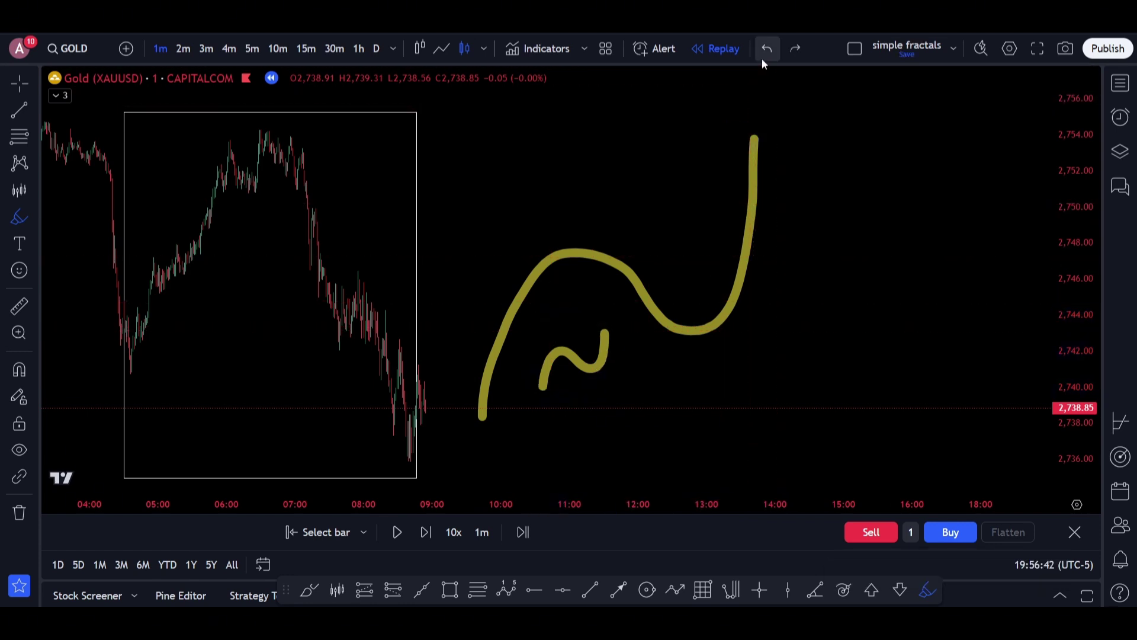
{"action": "left_click", "coordinate": [760, 60]}
{"action": "left_click", "coordinate": [761, 59]}
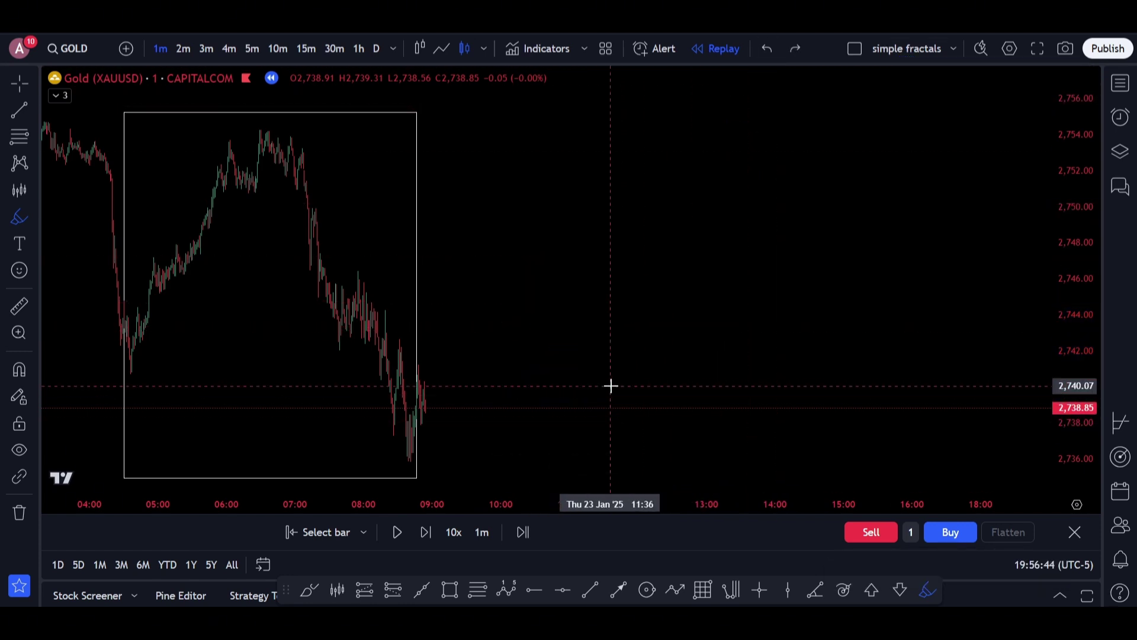
Sketch a yellow zigzag projected price path right of the box, undoing the last two strokes
{"action": "mouse_move", "coordinate": [540, 406]}
{"action": "left_mouse_down"}
{"action": "mouse_move", "coordinate": [553, 299]}
{"action": "mouse_move", "coordinate": [662, 332]}
{"action": "mouse_move", "coordinate": [731, 384]}
{"action": "mouse_move", "coordinate": [776, 175]}
{"action": "mouse_move", "coordinate": [786, 491]}
{"action": "left_mouse_up"}
{"action": "left_click_drag", "start_coordinate": [520, 155], "coordinate": [491, 490]}
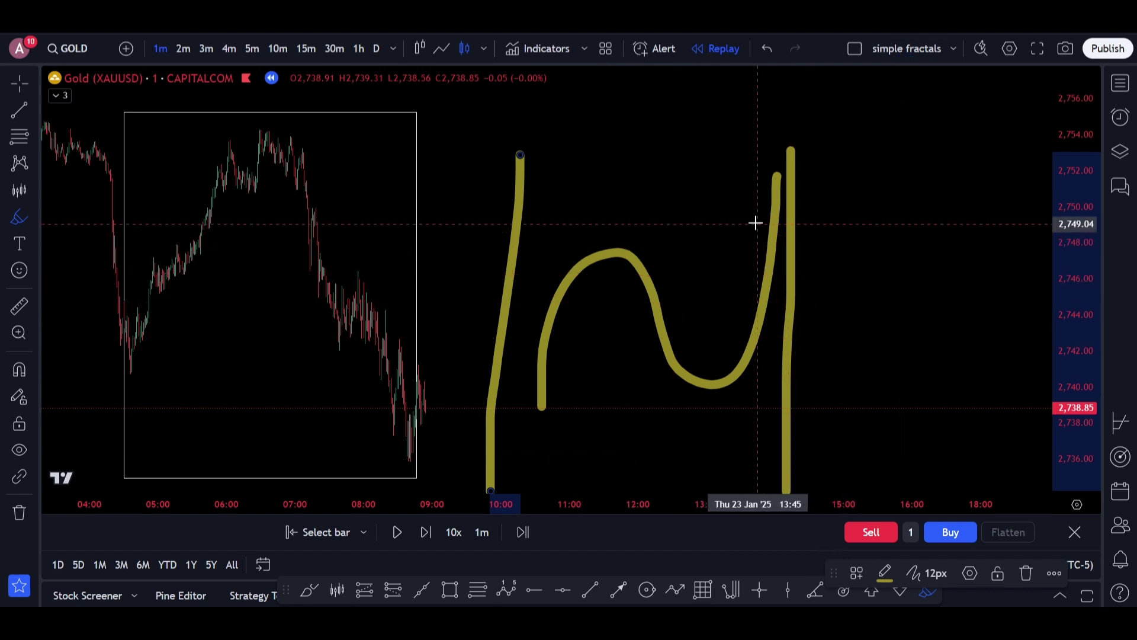
{"action": "mouse_move", "coordinate": [817, 245]}
{"action": "left_mouse_down"}
{"action": "mouse_move", "coordinate": [829, 204]}
{"action": "mouse_move", "coordinate": [865, 179]}
{"action": "mouse_move", "coordinate": [886, 264]}
{"action": "left_mouse_up"}
{"action": "left_click_drag", "start_coordinate": [804, 165], "coordinate": [791, 285]}
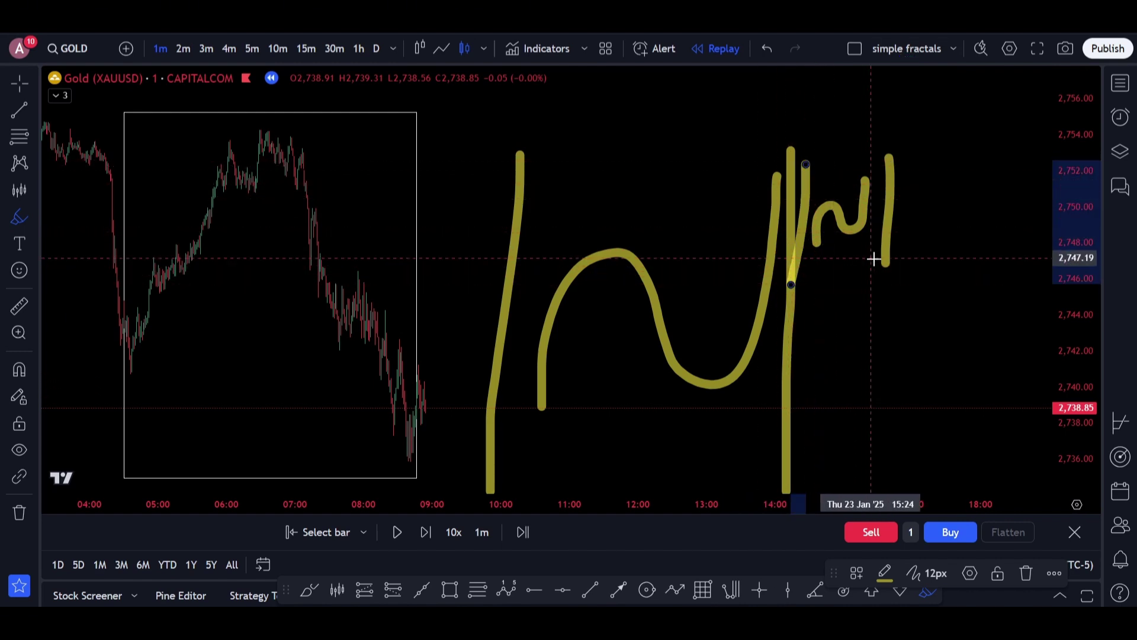
{"action": "left_click_drag", "start_coordinate": [886, 260], "coordinate": [887, 273]}
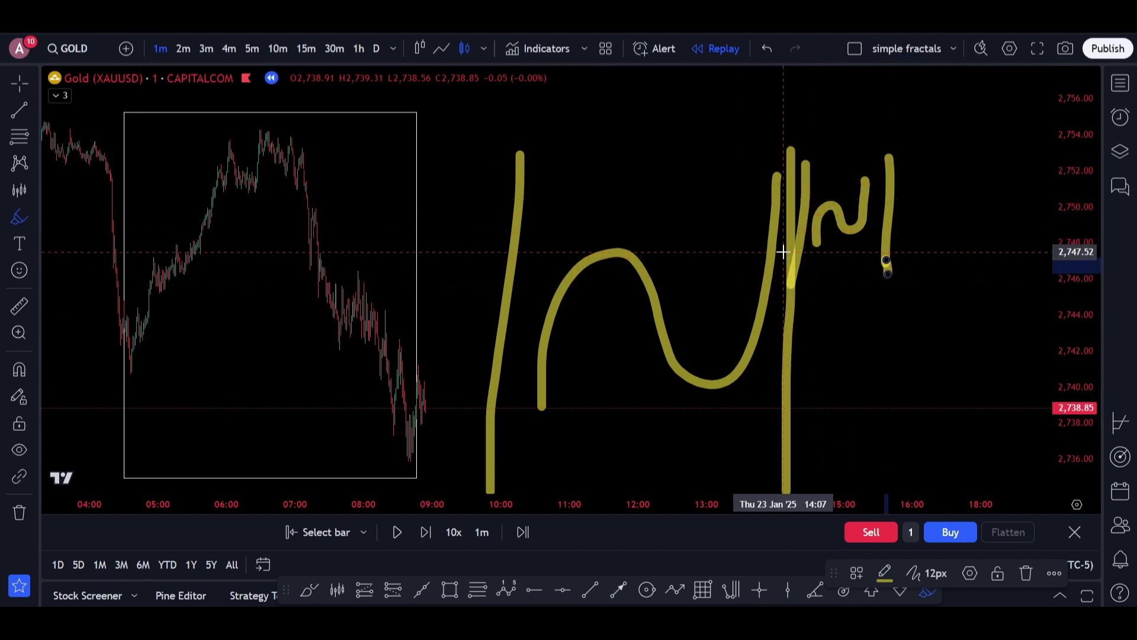
{"action": "mouse_move", "coordinate": [540, 410]}
{"action": "left_mouse_down"}
{"action": "mouse_move", "coordinate": [546, 424]}
{"action": "mouse_move", "coordinate": [739, 418]}
{"action": "mouse_move", "coordinate": [770, 398]}
{"action": "left_mouse_up"}
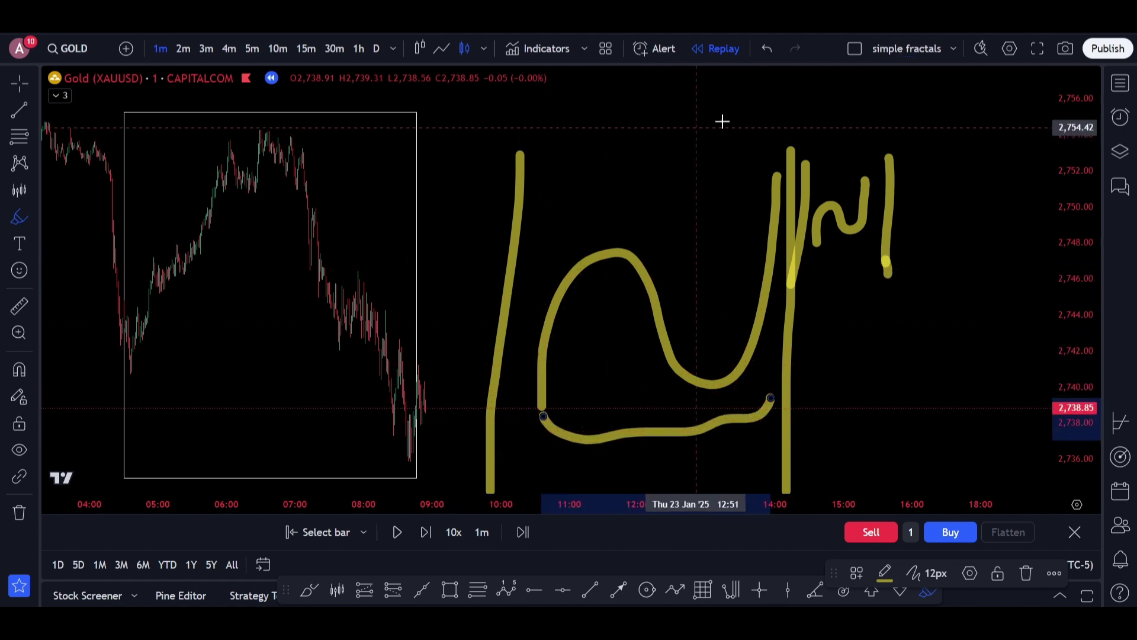
{"action": "mouse_move", "coordinate": [807, 289]}
{"action": "left_mouse_down"}
{"action": "mouse_move", "coordinate": [859, 290]}
{"action": "mouse_move", "coordinate": [878, 277]}
{"action": "left_mouse_up"}
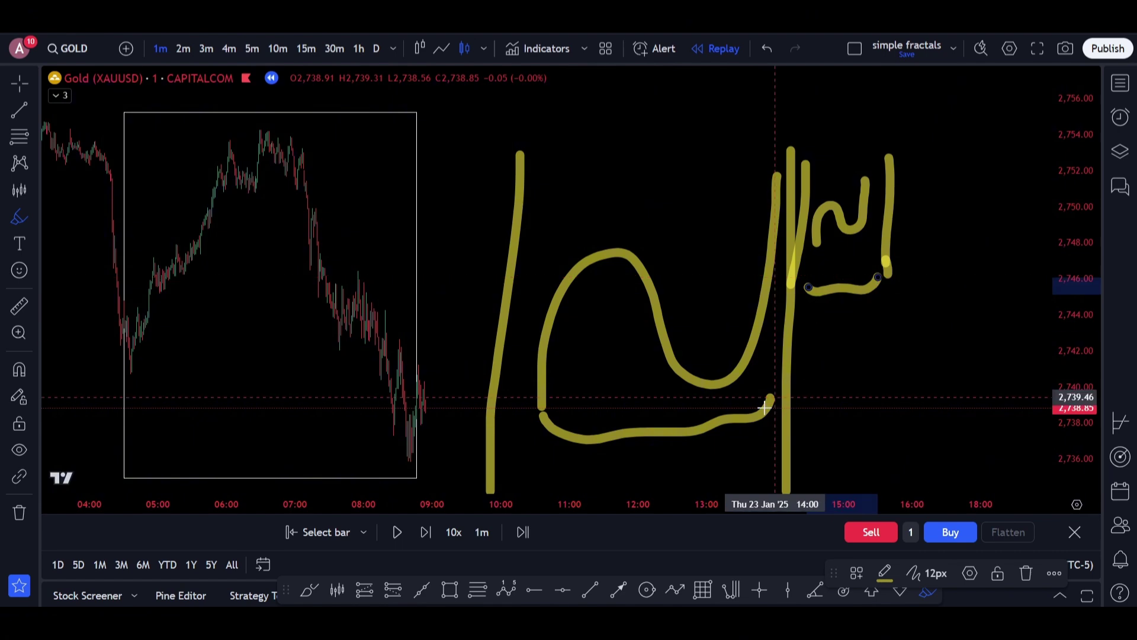
{"action": "left_click", "coordinate": [767, 49]}
{"action": "left_click", "coordinate": [767, 48]}
{"action": "left_click", "coordinate": [767, 48]}
{"action": "left_click", "coordinate": [767, 49]}
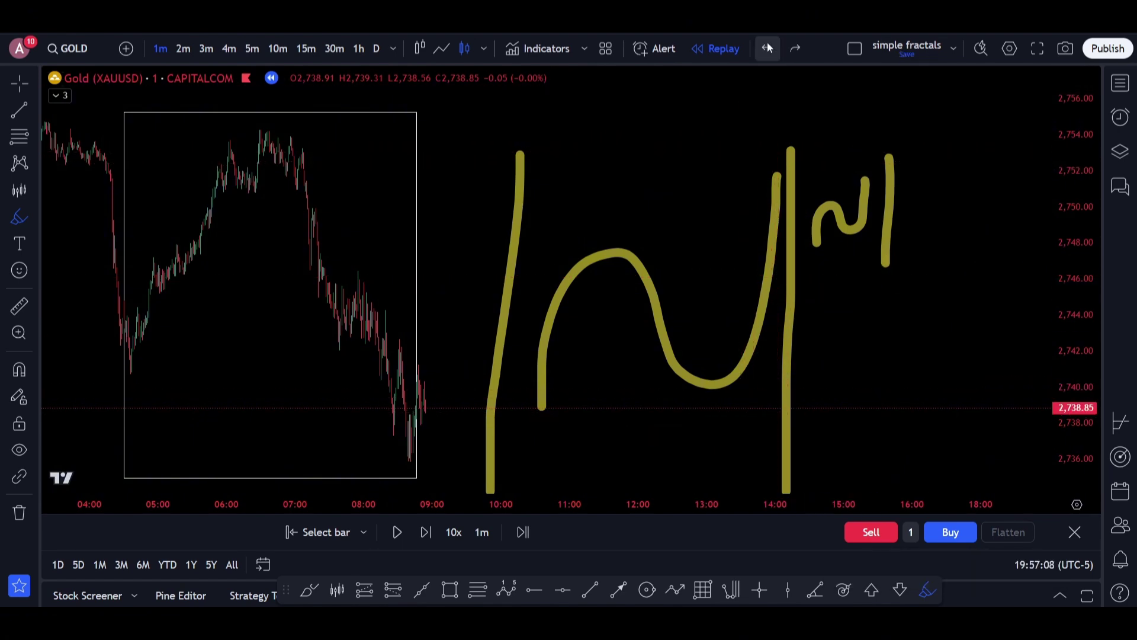
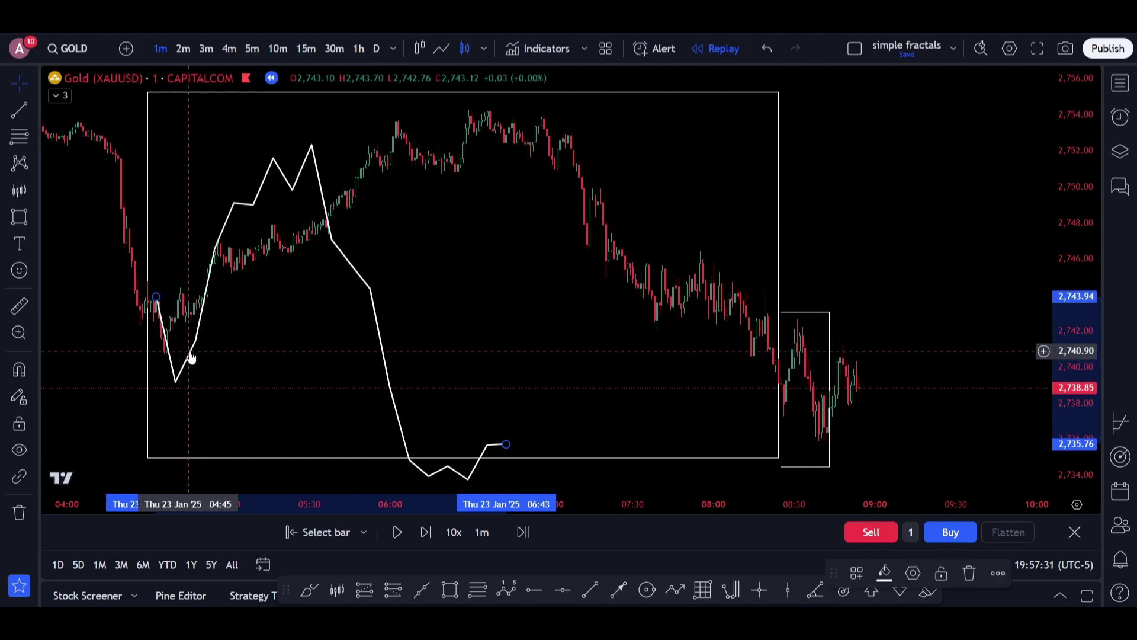
Select the white zigzag path drawing and delete it, keeping the two white boxes
{"action": "left_click_drag", "start_coordinate": [189, 331], "coordinate": [178, 297]}
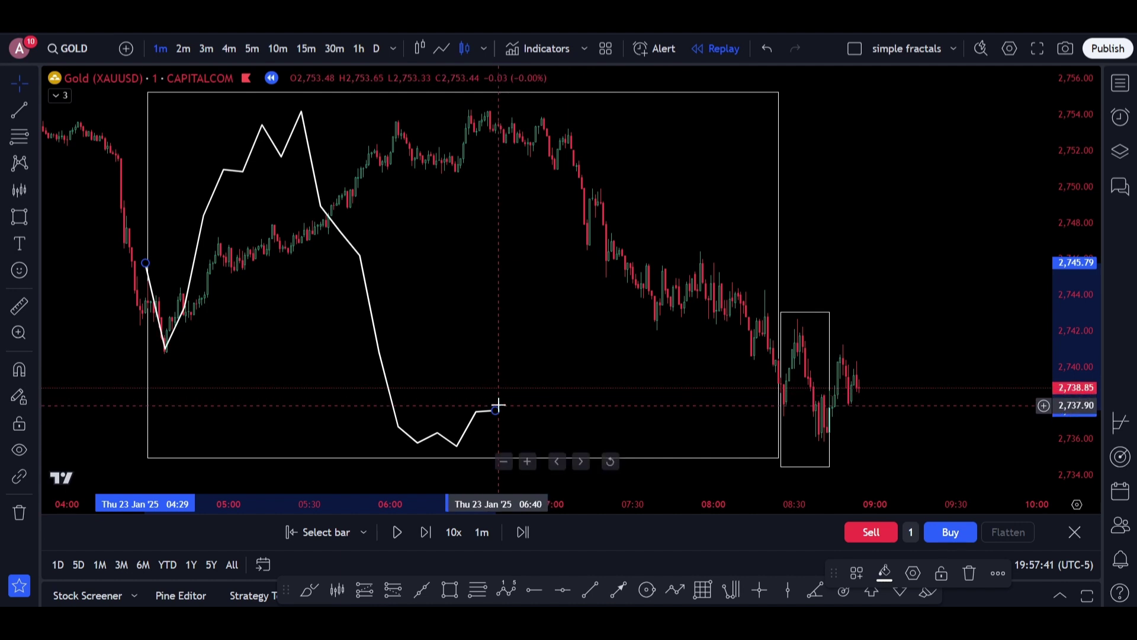
{"action": "key", "text": "Delete"}
Trace yellow highlighter arches over the boxed price swings, then enlarge the candles around the small box
{"action": "left_click_drag", "start_coordinate": [918, 311], "coordinate": [895, 328]}
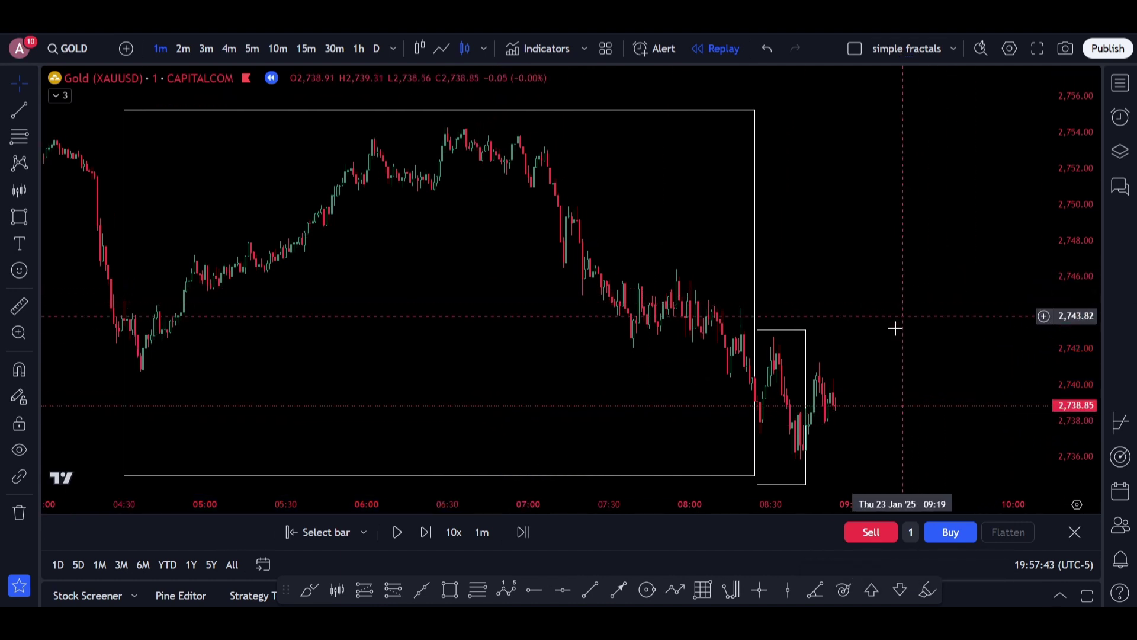
{"action": "left_click", "coordinate": [926, 589]}
{"action": "mouse_move", "coordinate": [144, 365]}
{"action": "left_mouse_down"}
{"action": "mouse_move", "coordinate": [432, 159]}
{"action": "mouse_move", "coordinate": [597, 202]}
{"action": "mouse_move", "coordinate": [687, 276]}
{"action": "mouse_move", "coordinate": [731, 425]}
{"action": "mouse_move", "coordinate": [779, 364]}
{"action": "left_mouse_up"}
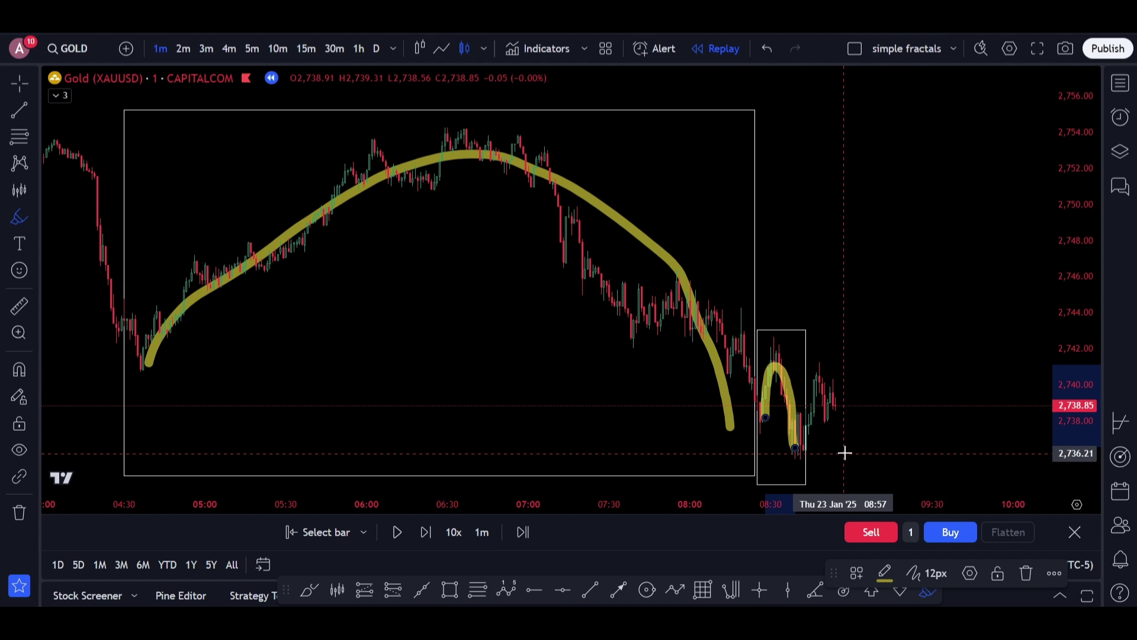
{"action": "scroll", "coordinate": [835, 438], "scroll_direction": "up", "scroll_amount": 5}
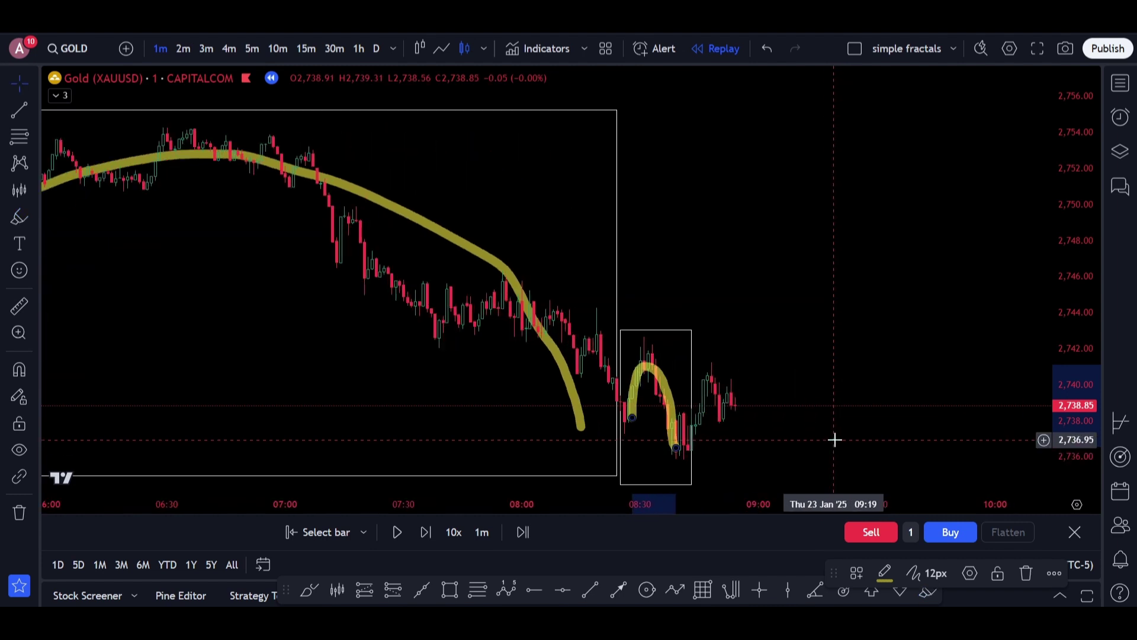
{"action": "left_click_drag", "start_coordinate": [1070, 440], "coordinate": [1069, 374]}
{"action": "scroll", "coordinate": [853, 435], "scroll_direction": "up", "scroll_amount": 4}
{"action": "left_click_drag", "start_coordinate": [800, 404], "coordinate": [824, 332]}
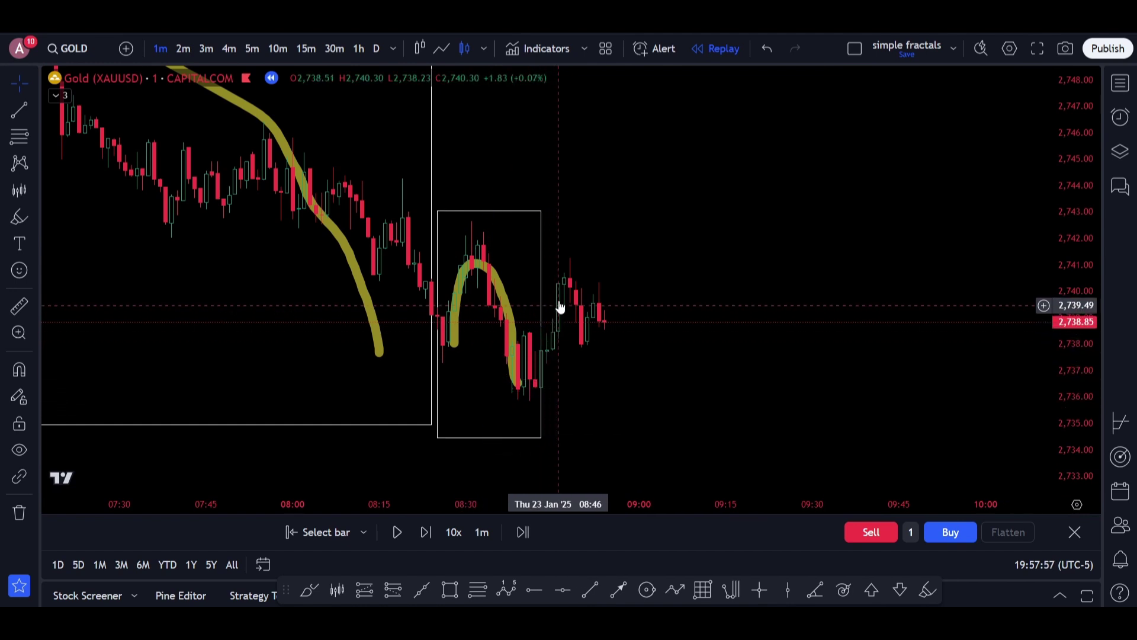
Sketch two yellow curved marks over the small box, then undo both
{"action": "left_click", "coordinate": [928, 589]}
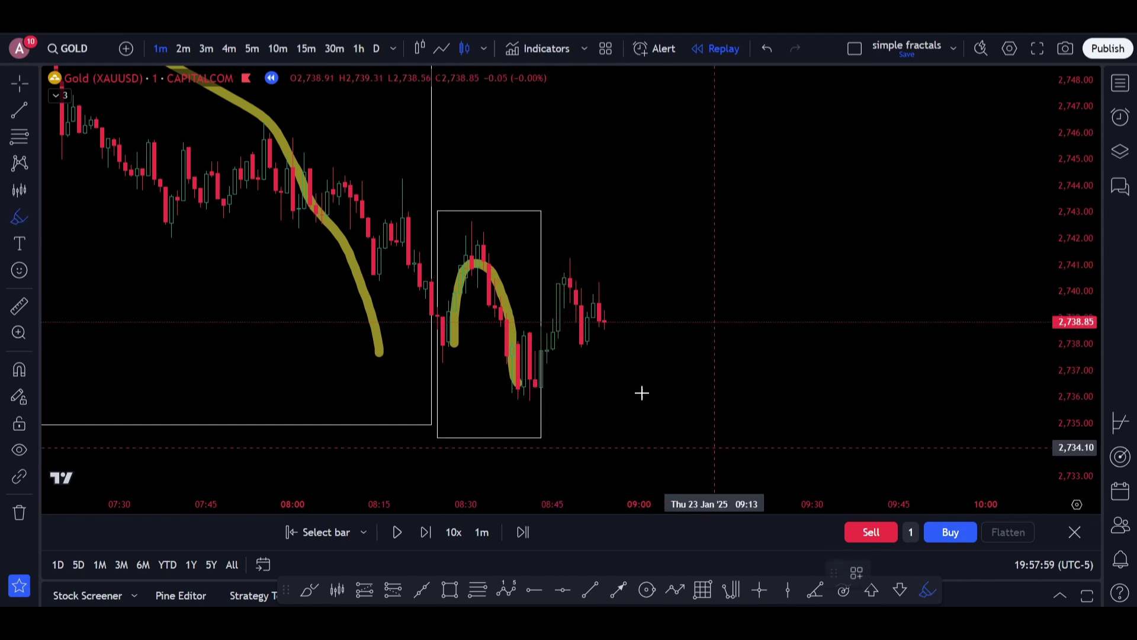
{"action": "left_click_drag", "start_coordinate": [469, 222], "coordinate": [568, 251]}
{"action": "mouse_move", "coordinate": [476, 228]}
{"action": "left_mouse_down"}
{"action": "mouse_move", "coordinate": [490, 392]}
{"action": "mouse_move", "coordinate": [574, 309]}
{"action": "left_mouse_up"}
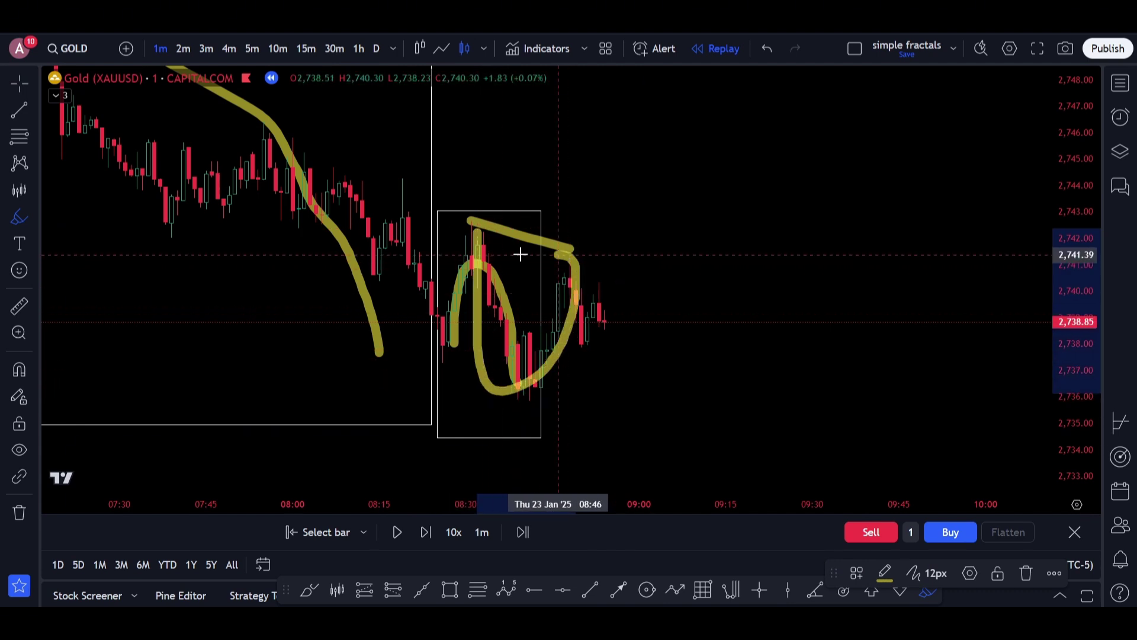
{"action": "left_click", "coordinate": [767, 47]}
{"action": "left_click", "coordinate": [767, 48]}
{"action": "left_click", "coordinate": [767, 48]}
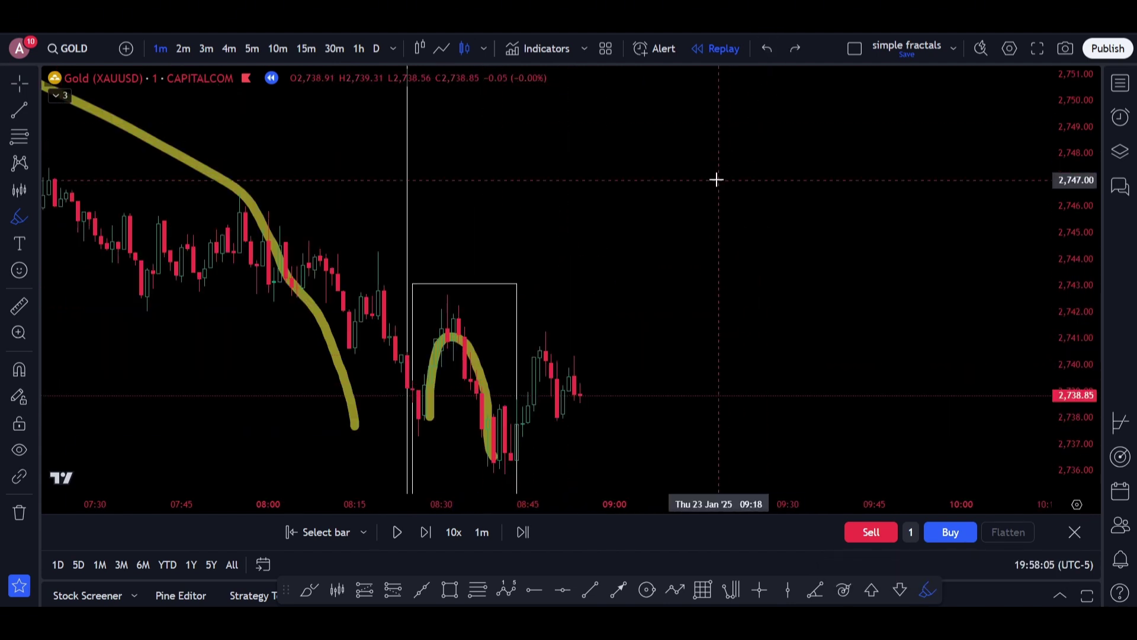
{"action": "key", "text": "Escape"}
Sketch a projected dip-and-rally and a 2,751.69 target line after the box, then undo both
{"action": "scroll", "coordinate": [718, 179], "scroll_direction": "down", "scroll_amount": 7}
{"action": "left_click_drag", "start_coordinate": [1082, 247], "coordinate": [1079, 403]}
{"action": "scroll", "coordinate": [890, 361], "scroll_direction": "down", "scroll_amount": 3}
{"action": "mouse_move", "coordinate": [995, 388]}
{"action": "left_mouse_down"}
{"action": "mouse_move", "coordinate": [893, 360]}
{"action": "mouse_move", "coordinate": [677, 483]}
{"action": "left_mouse_up"}
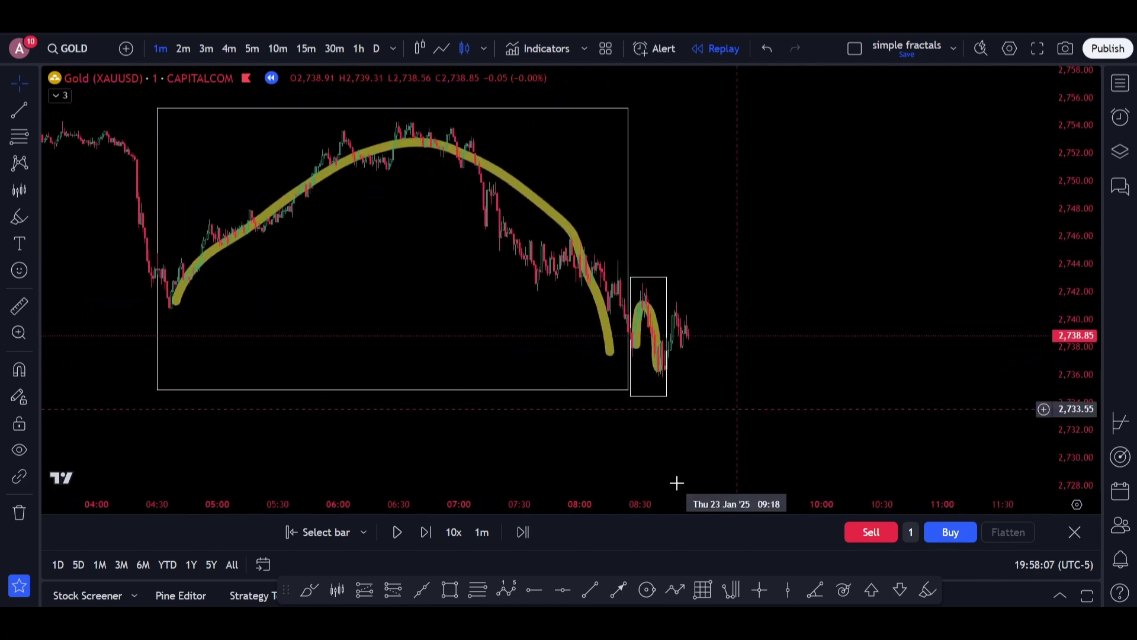
{"action": "left_click", "coordinate": [927, 589]}
{"action": "mouse_move", "coordinate": [682, 310]}
{"action": "left_mouse_down"}
{"action": "mouse_move", "coordinate": [711, 359]}
{"action": "mouse_move", "coordinate": [789, 279]}
{"action": "mouse_move", "coordinate": [856, 156]}
{"action": "left_mouse_up"}
{"action": "left_click_drag", "start_coordinate": [491, 157], "coordinate": [878, 157]}
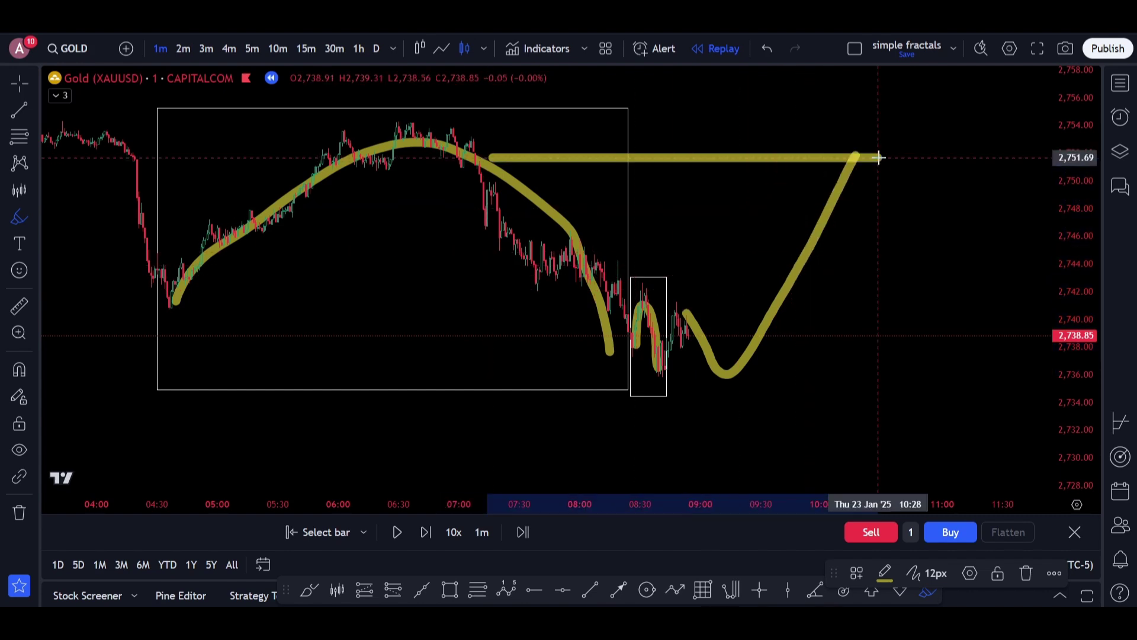
{"action": "left_click", "coordinate": [767, 49]}
{"action": "left_click", "coordinate": [767, 50]}
{"action": "left_click", "coordinate": [767, 49]}
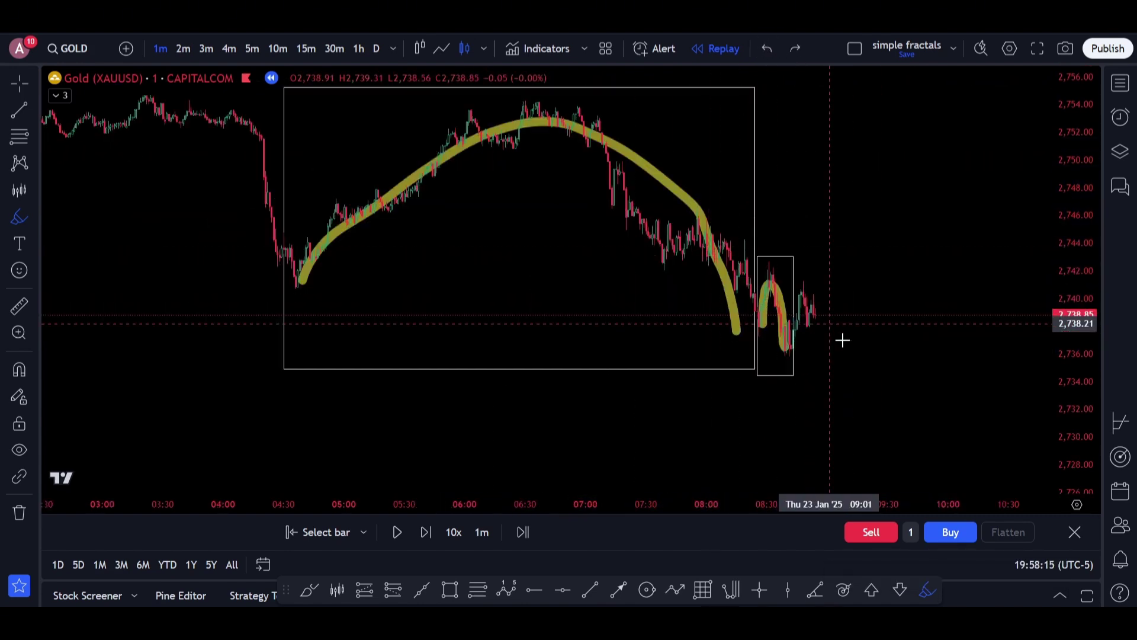
{"action": "key", "text": "Escape"}
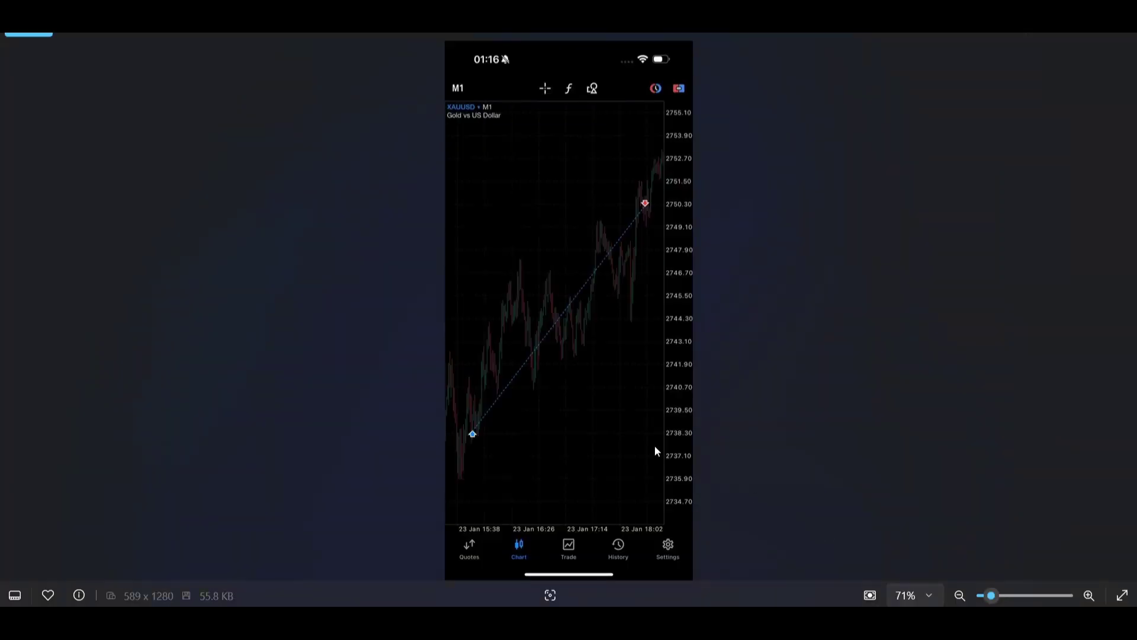
Zoom the phone screenshot in on the blue buy arrow near 2738.30 and upper price levels
{"action": "scroll", "coordinate": [655, 447], "scroll_direction": "up", "scroll_amount": 6}
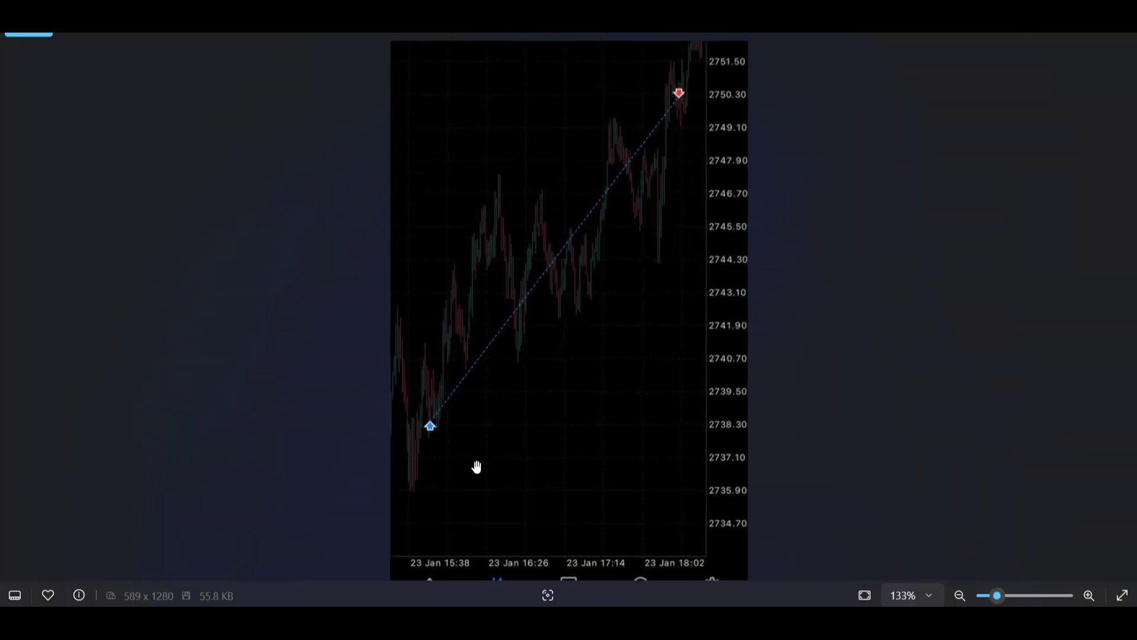
{"action": "left_click_drag", "start_coordinate": [553, 490], "coordinate": [267, 362]}
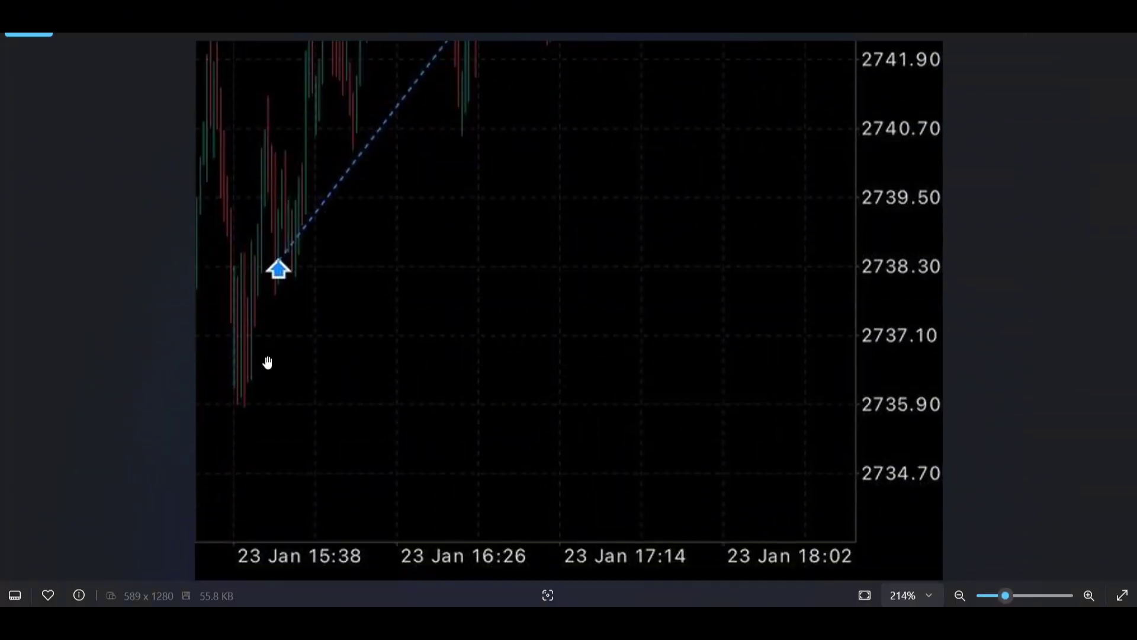
{"action": "scroll", "coordinate": [314, 398], "scroll_direction": "down", "scroll_amount": 2}
{"action": "left_click_drag", "start_coordinate": [482, 353], "coordinate": [346, 466]}
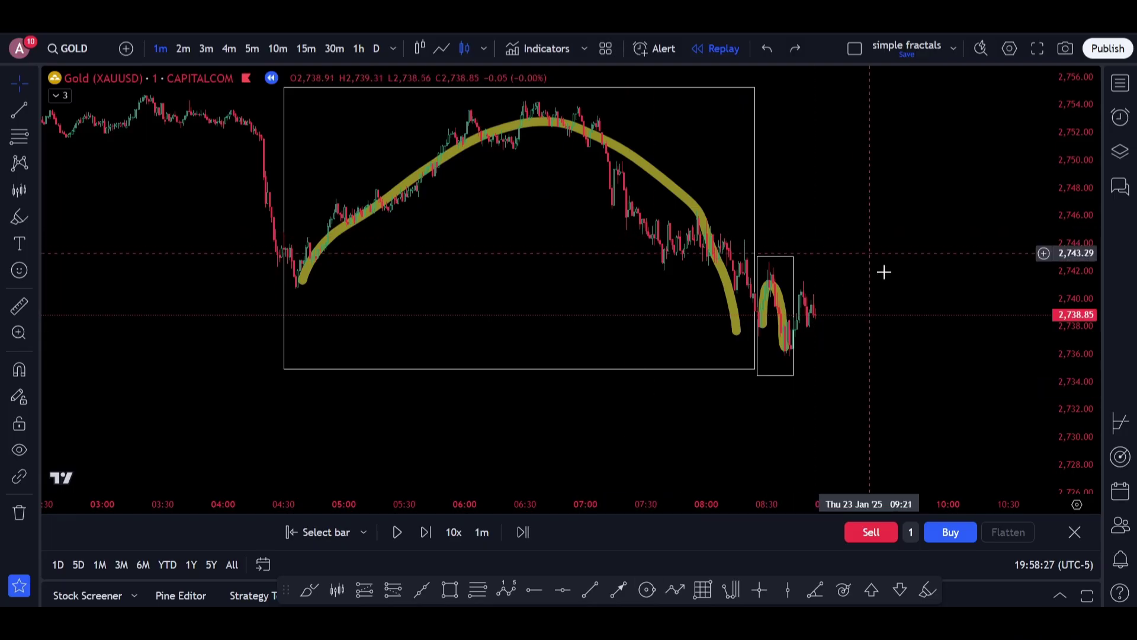
Rescale the price axis and sketch yellow arches, a rising stroke, a horizontal bar and a loop
{"action": "scroll", "coordinate": [883, 268], "scroll_direction": "up", "scroll_amount": 2}
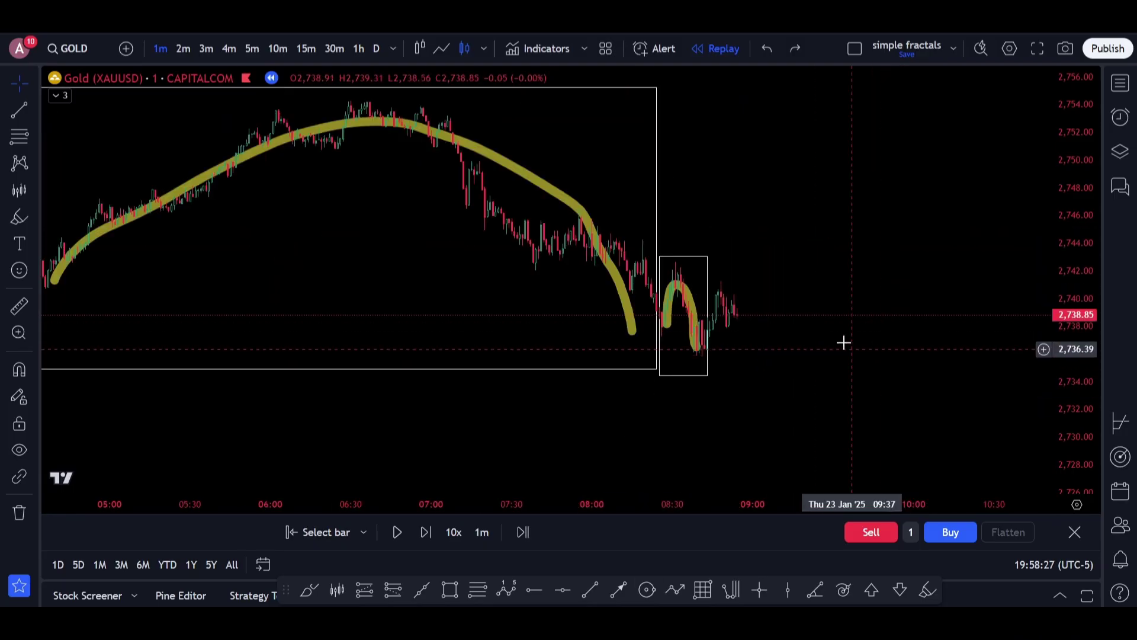
{"action": "left_click_drag", "start_coordinate": [1088, 442], "coordinate": [1065, 385]}
{"action": "left_click_drag", "start_coordinate": [837, 370], "coordinate": [830, 377]}
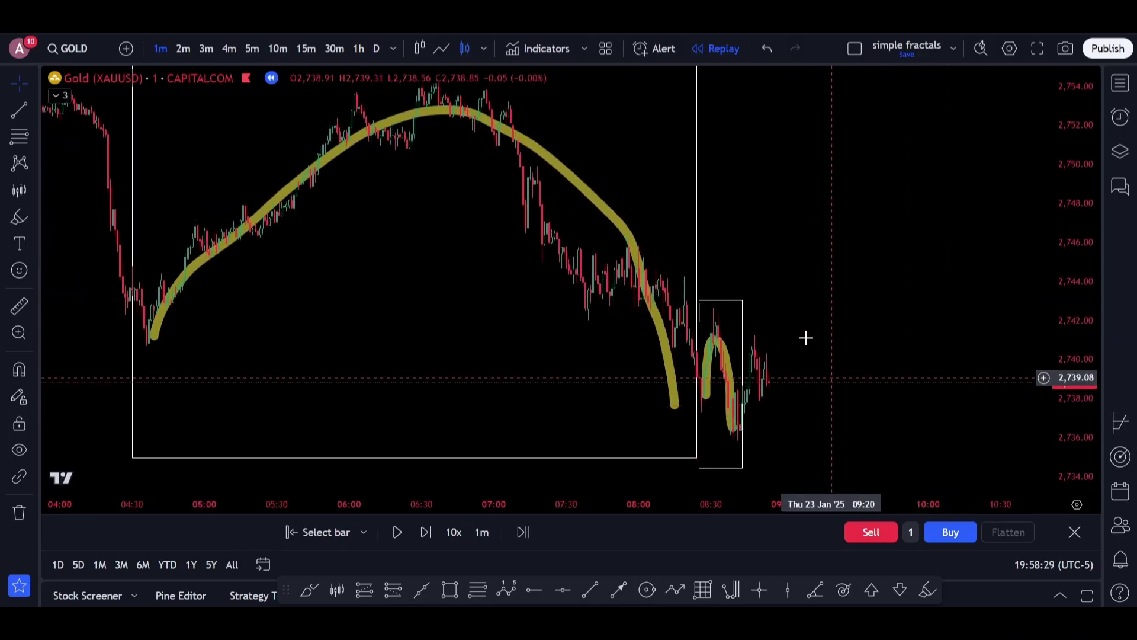
{"action": "left_click_drag", "start_coordinate": [1068, 245], "coordinate": [1065, 294]}
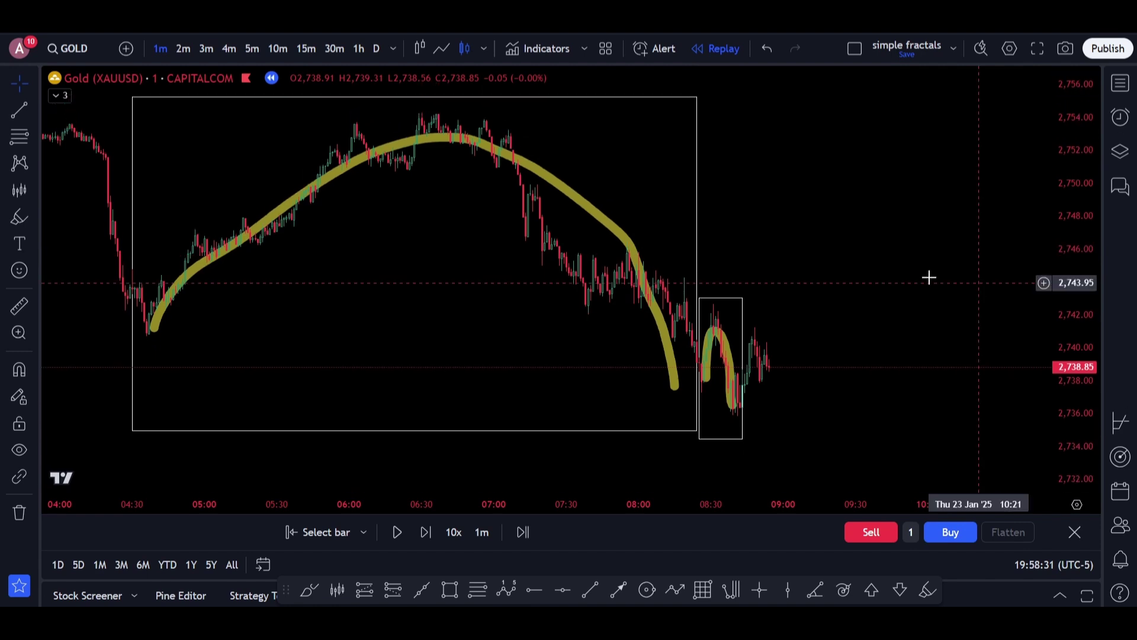
{"action": "left_click_drag", "start_coordinate": [916, 283], "coordinate": [910, 301]}
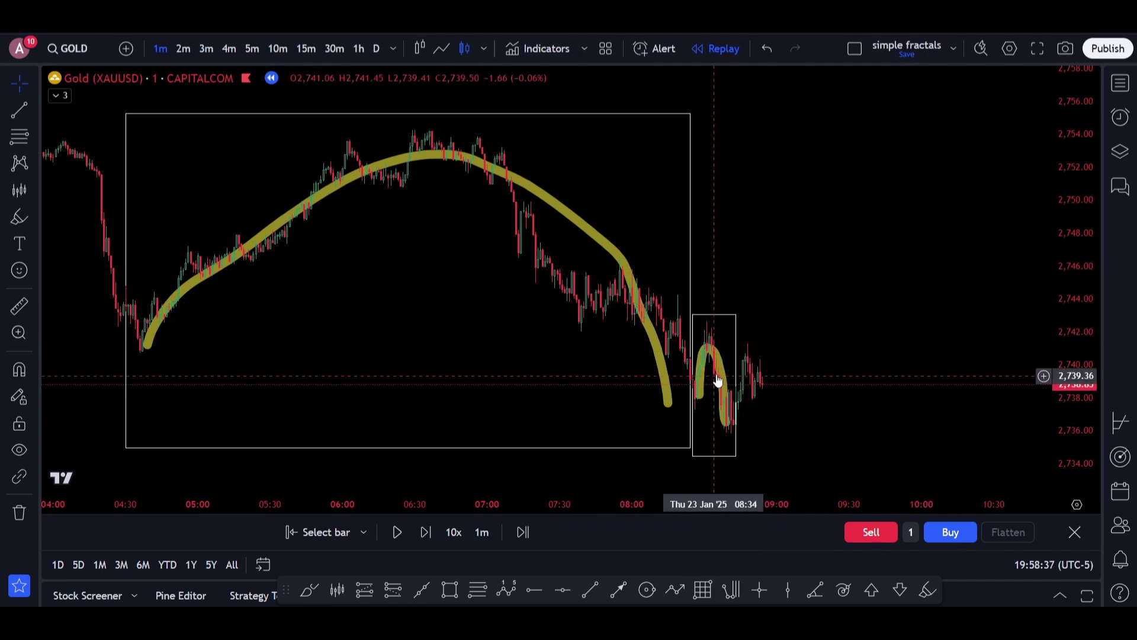
{"action": "scroll", "coordinate": [939, 220], "scroll_direction": "down", "scroll_amount": 3}
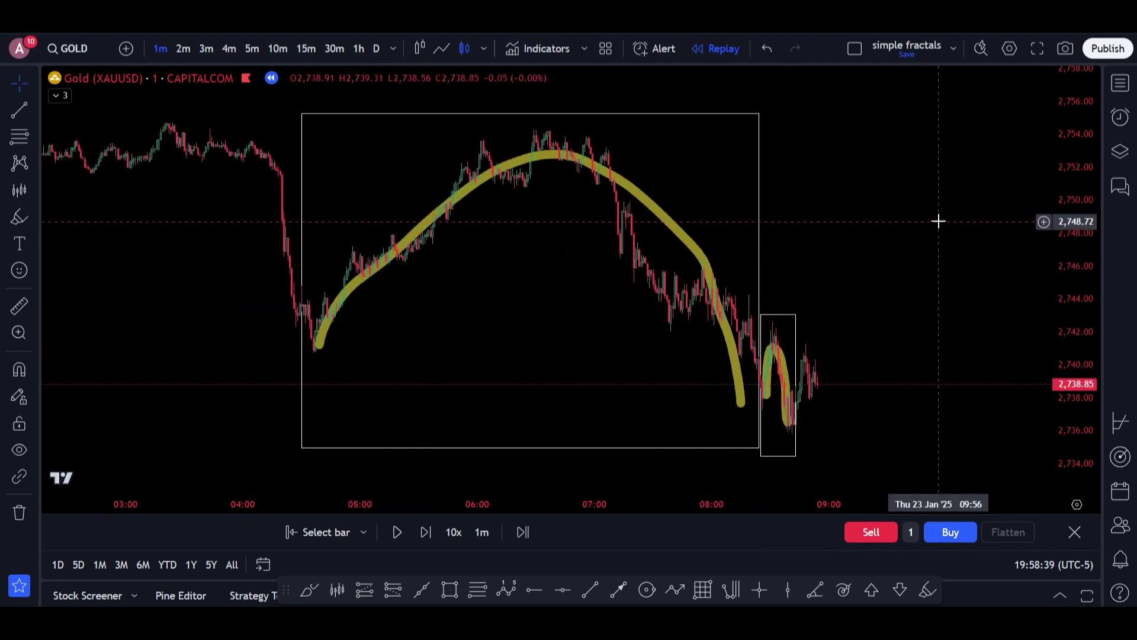
{"action": "mouse_move", "coordinate": [664, 249]}
{"action": "left_mouse_down"}
{"action": "mouse_move", "coordinate": [721, 169]}
{"action": "mouse_move", "coordinate": [804, 320]}
{"action": "mouse_move", "coordinate": [931, 319]}
{"action": "mouse_move", "coordinate": [944, 257]}
{"action": "mouse_move", "coordinate": [925, 266]}
{"action": "left_mouse_up"}
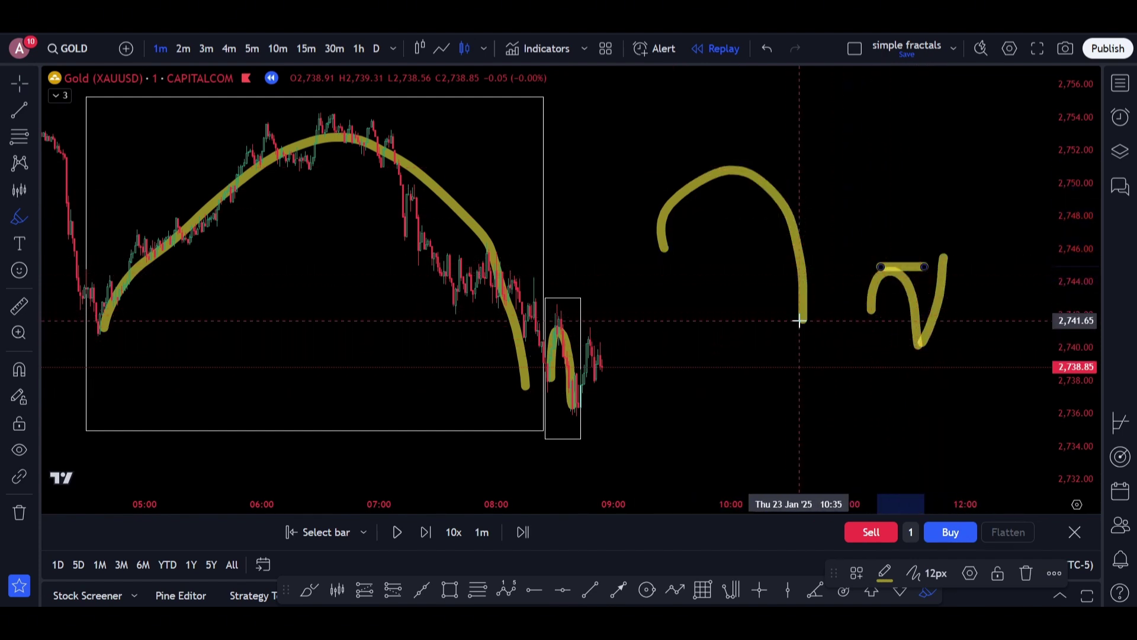
{"action": "left_click_drag", "start_coordinate": [802, 318], "coordinate": [853, 145]}
{"action": "left_click_drag", "start_coordinate": [871, 163], "coordinate": [697, 161]}
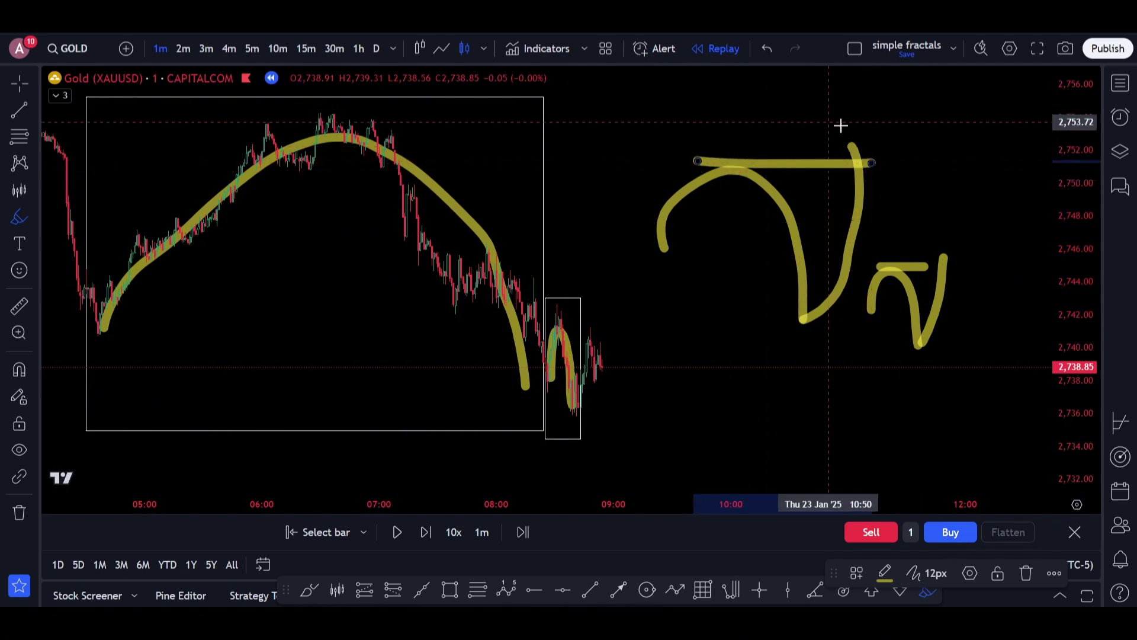
{"action": "mouse_move", "coordinate": [832, 103]}
{"action": "left_mouse_down"}
{"action": "mouse_move", "coordinate": [655, 168]}
{"action": "mouse_move", "coordinate": [967, 332]}
{"action": "mouse_move", "coordinate": [772, 111]}
{"action": "left_mouse_up"}
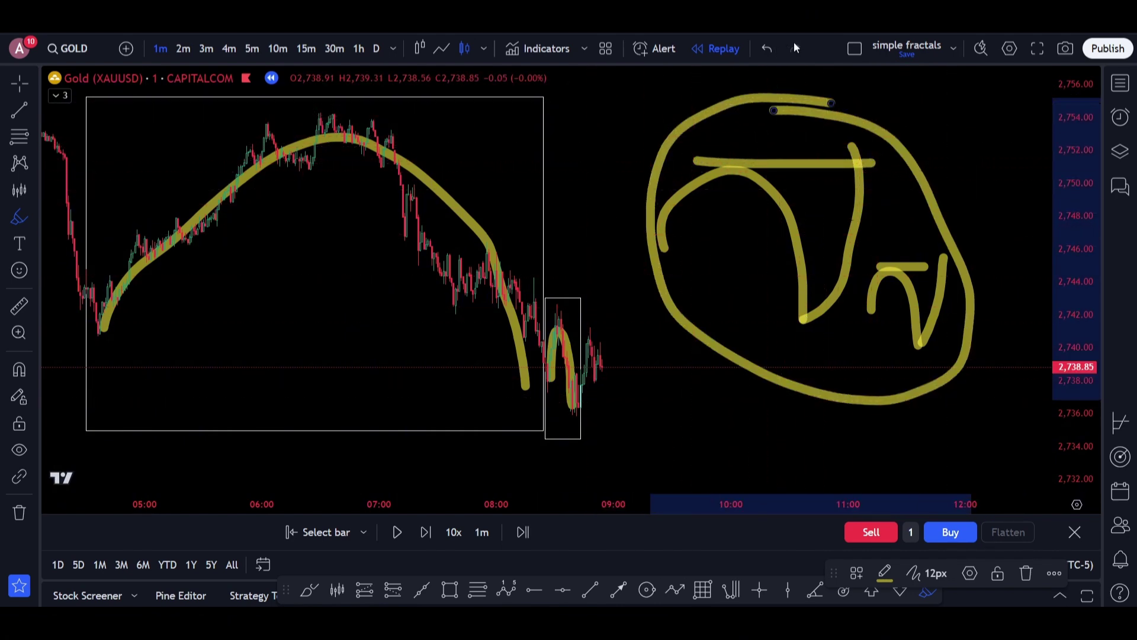
Undo the sketched yellow strokes and stop drawing
{"action": "left_click", "coordinate": [777, 50]}
{"action": "left_click", "coordinate": [776, 50]}
{"action": "left_click", "coordinate": [777, 49]}
{"action": "left_click", "coordinate": [777, 49]}
{"action": "left_click", "coordinate": [777, 50]}
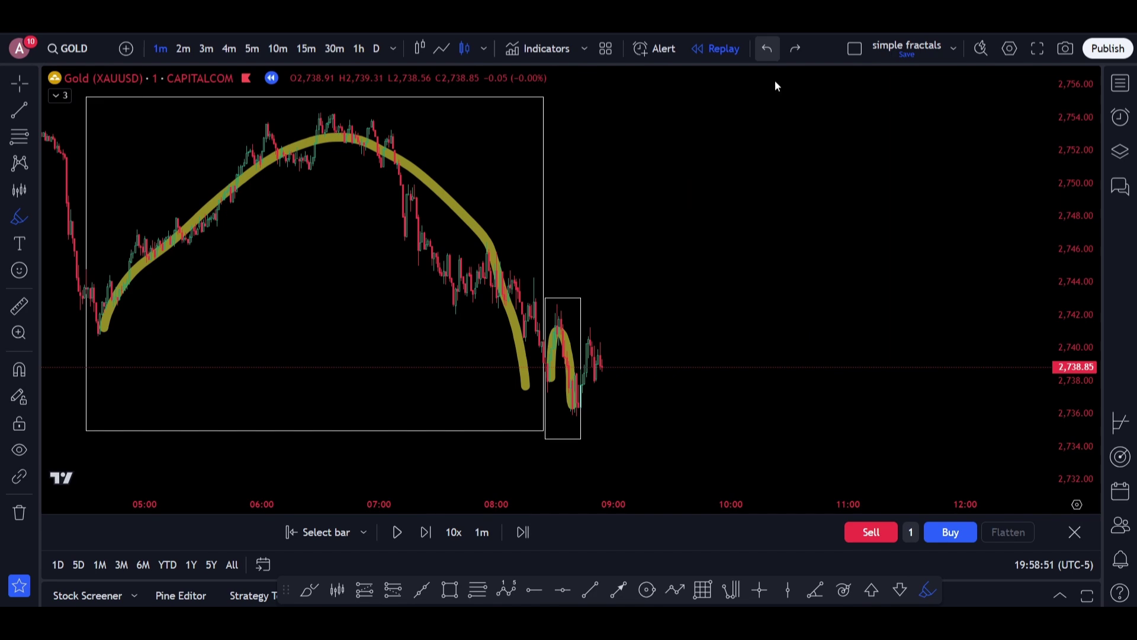
{"action": "key", "text": "Escape"}
Draw a yellow highlighter stroke tracing the rebound rising from the small box's low
{"action": "scroll", "coordinate": [771, 302], "scroll_direction": "up", "scroll_amount": 2}
{"action": "left_click_drag", "start_coordinate": [695, 331], "coordinate": [998, 301]}
{"action": "scroll", "coordinate": [907, 318], "scroll_direction": "up", "scroll_amount": 6}
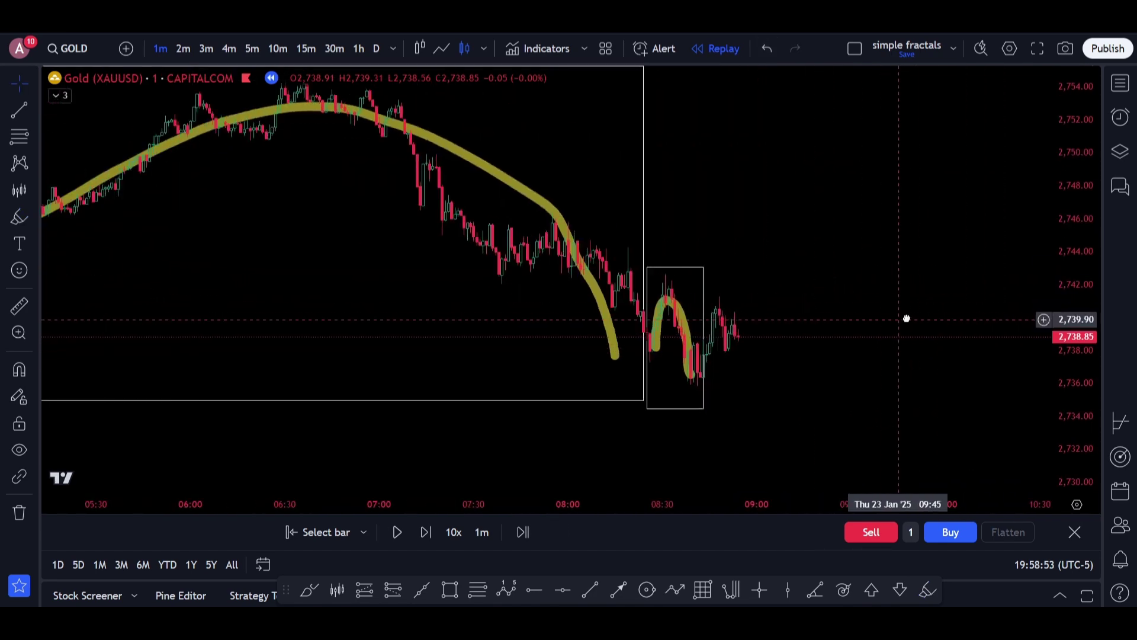
{"action": "left_click_drag", "start_coordinate": [807, 330], "coordinate": [849, 336]}
{"action": "left_click", "coordinate": [928, 589]}
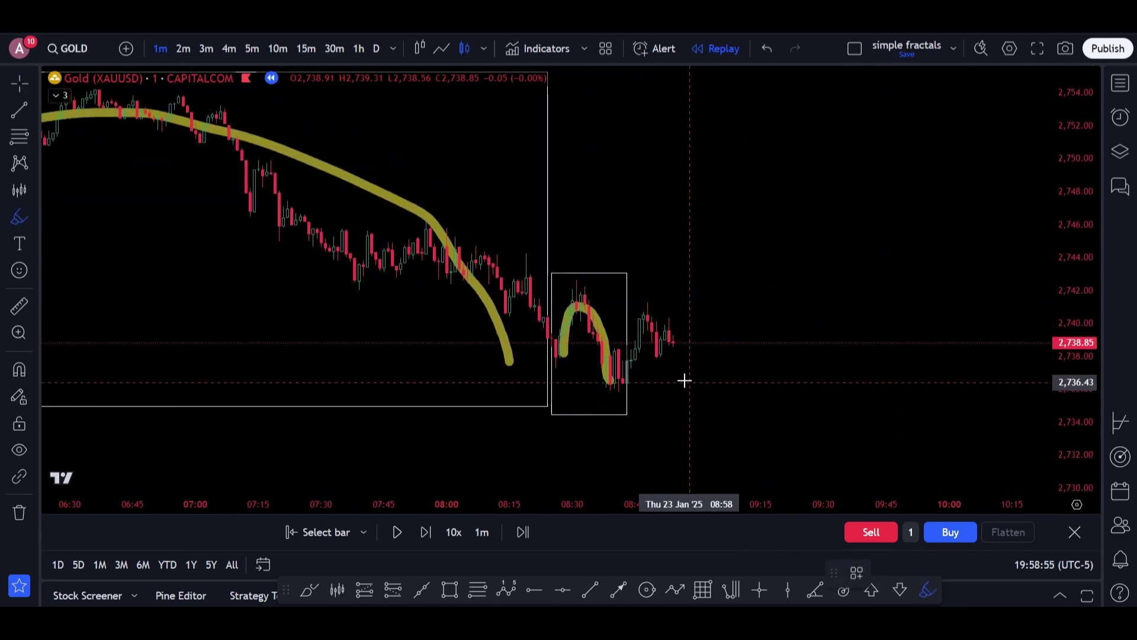
{"action": "left_click_drag", "start_coordinate": [622, 385], "coordinate": [647, 309]}
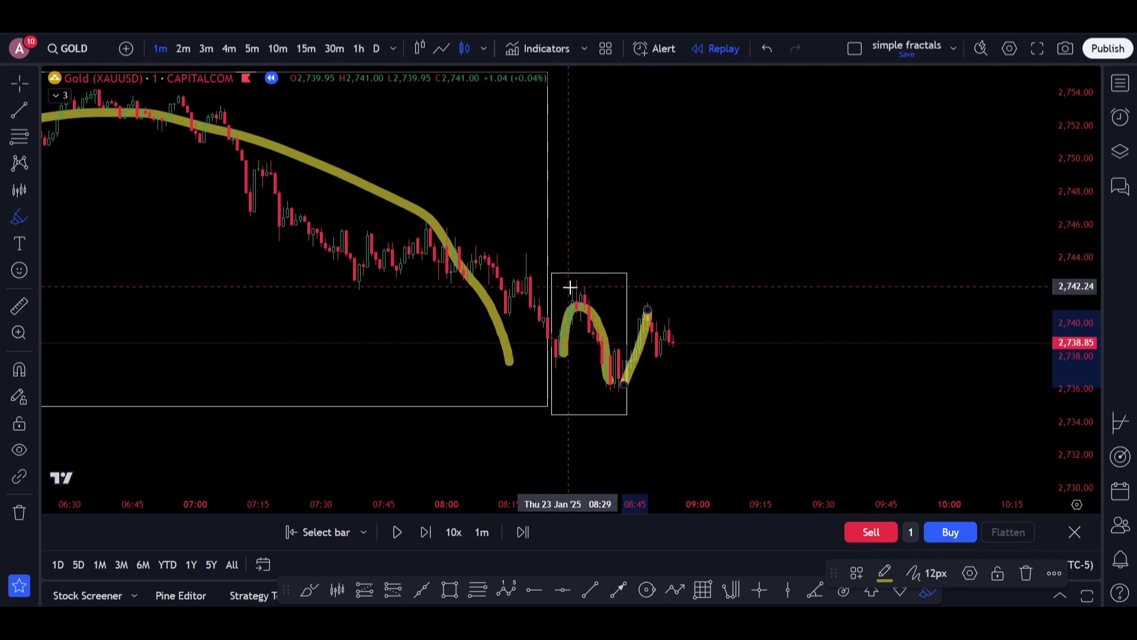
Draw a rising yellow stroke right of the box and a long horizontal line near 2,752
{"action": "scroll", "coordinate": [950, 343], "scroll_direction": "down", "scroll_amount": 4}
{"action": "left_click_drag", "start_coordinate": [1005, 346], "coordinate": [849, 465]}
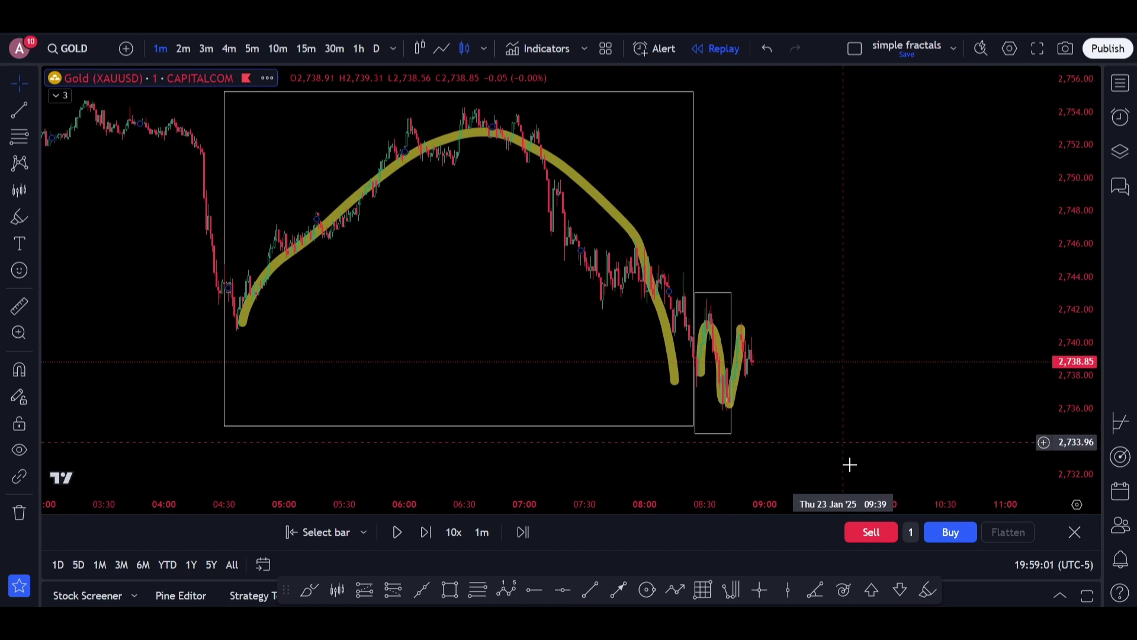
{"action": "left_click", "coordinate": [927, 588]}
{"action": "mouse_move", "coordinate": [803, 386]}
{"action": "left_mouse_down"}
{"action": "mouse_move", "coordinate": [835, 340]}
{"action": "mouse_move", "coordinate": [897, 159]}
{"action": "left_mouse_up"}
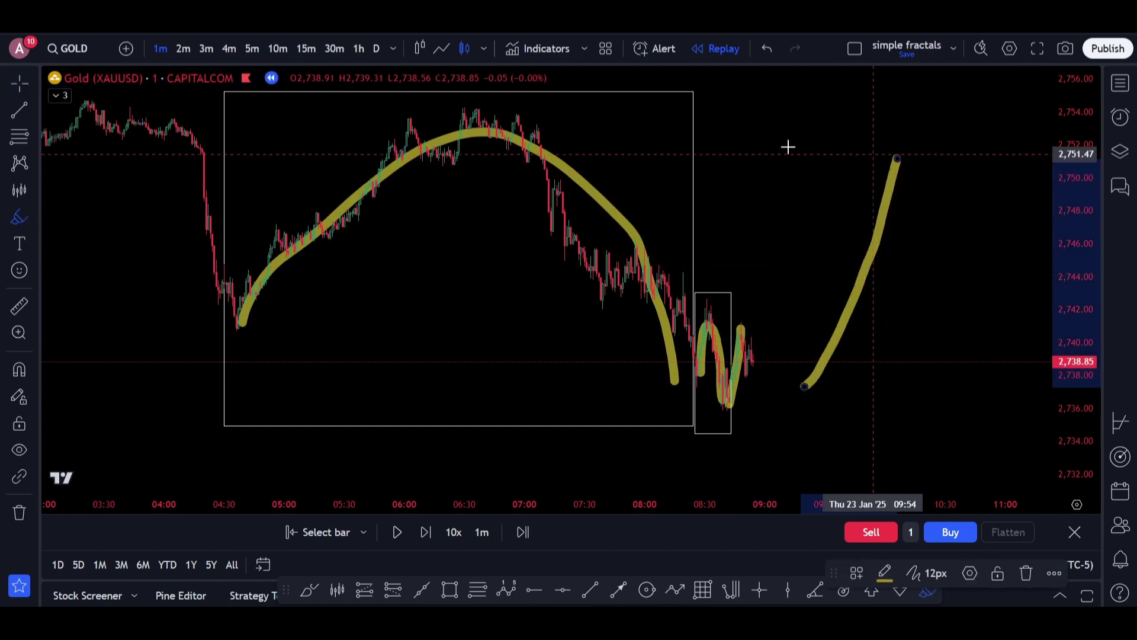
{"action": "left_click_drag", "start_coordinate": [559, 154], "coordinate": [960, 156]}
Add a short yellow horizontal line near 2,742 and zoom the chart back out
{"action": "scroll", "coordinate": [868, 377], "scroll_direction": "up", "scroll_amount": 2}
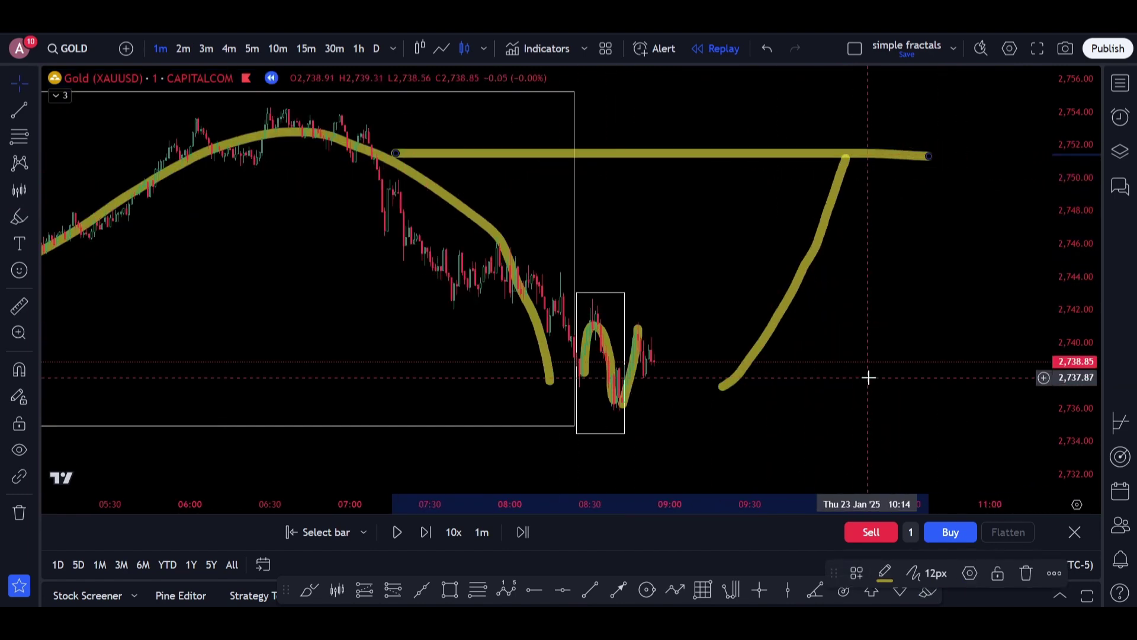
{"action": "scroll", "coordinate": [823, 378], "scroll_direction": "up", "scroll_amount": 2}
{"action": "left_click_drag", "start_coordinate": [815, 379], "coordinate": [864, 372]}
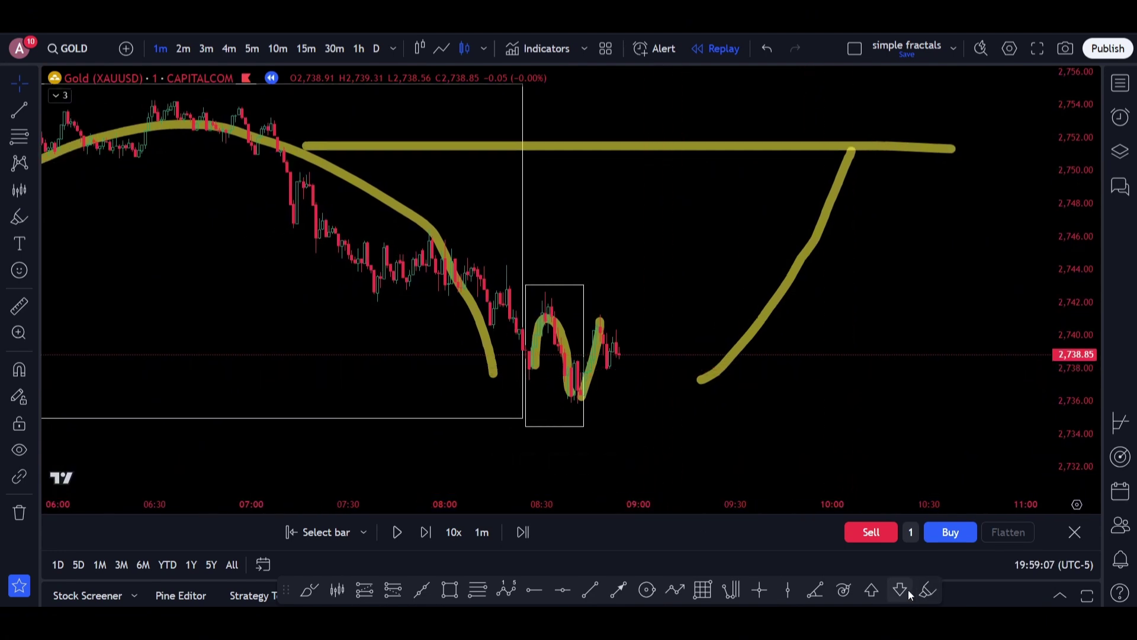
{"action": "left_click", "coordinate": [928, 589]}
{"action": "mouse_move", "coordinate": [551, 300]}
{"action": "left_mouse_down"}
{"action": "mouse_move", "coordinate": [786, 301]}
{"action": "mouse_move", "coordinate": [620, 300]}
{"action": "mouse_move", "coordinate": [714, 292]}
{"action": "left_mouse_up"}
{"action": "scroll", "coordinate": [979, 326], "scroll_direction": "down", "scroll_amount": 3}
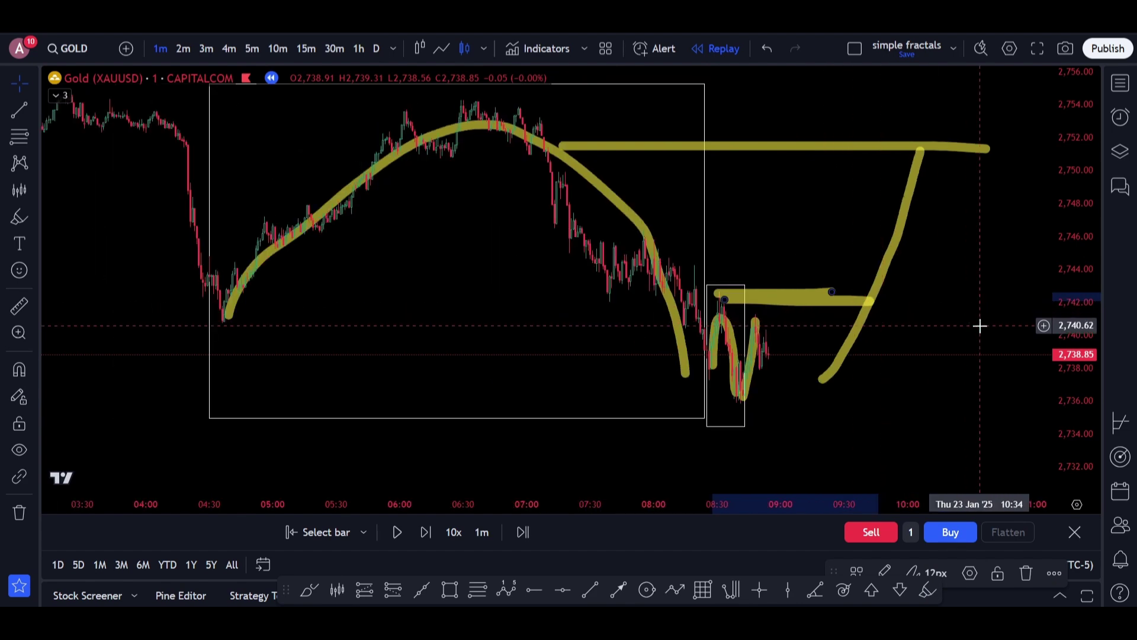
{"action": "scroll", "coordinate": [959, 349], "scroll_direction": "down", "scroll_amount": 5}
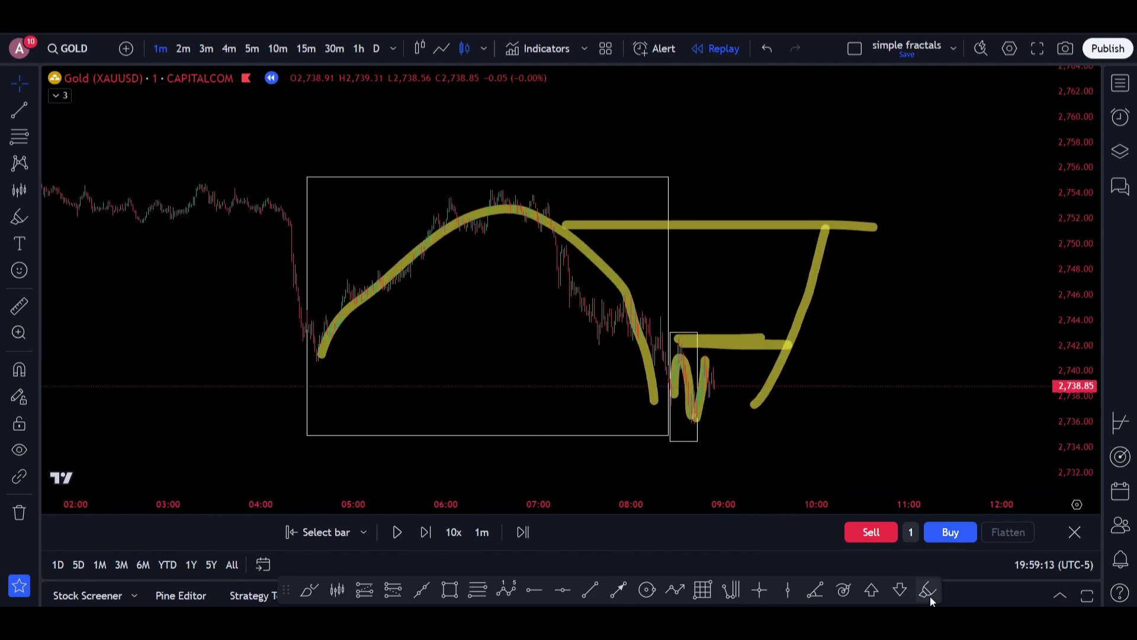
{"action": "left_click", "coordinate": [491, 196]}
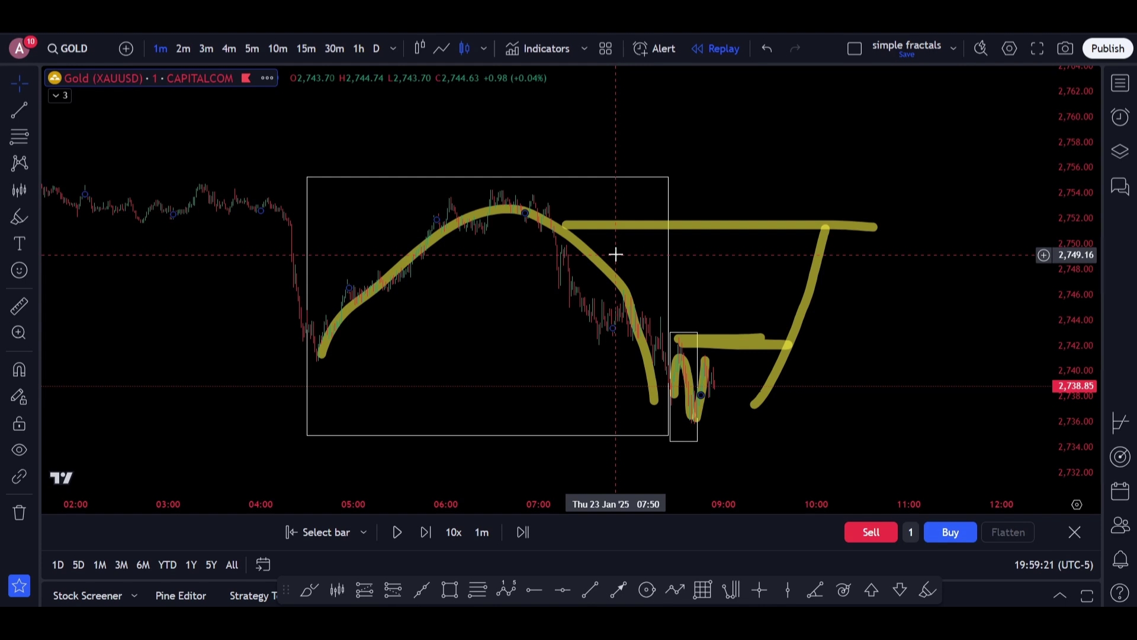
Remove all 6 drawings from the gold chart and exit bar replay mode
{"action": "right_click", "coordinate": [777, 150]}
{"action": "left_click", "coordinate": [870, 403]}
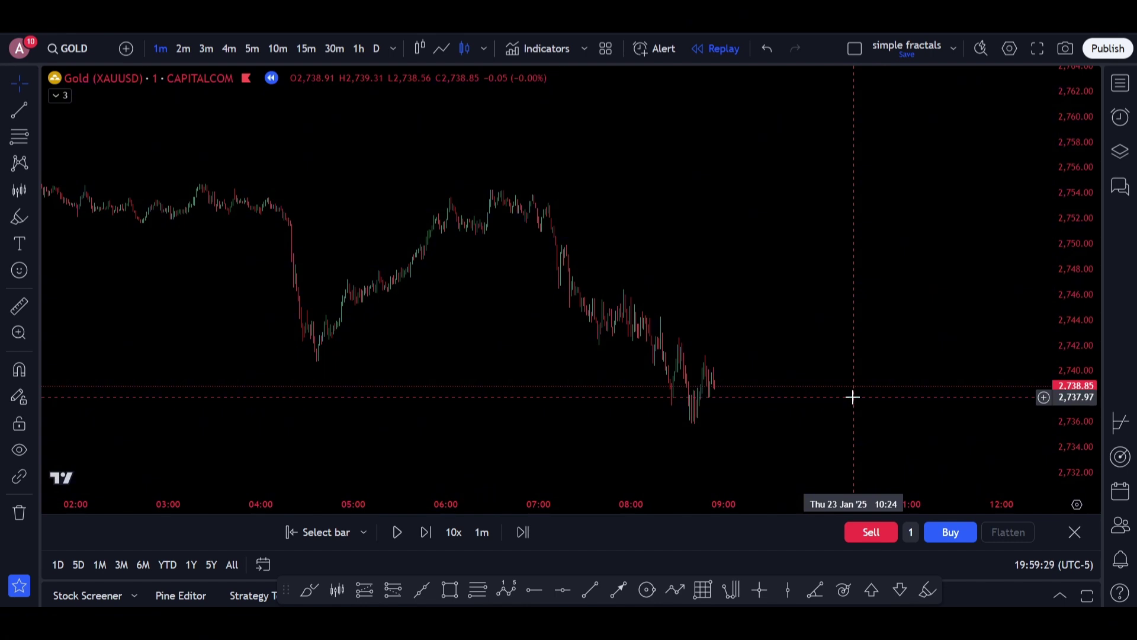
{"action": "left_click", "coordinate": [1075, 532]}
Confirm leaving replay and switch the chart to Microsoft (MSFT, NASDAQ) on 1-hour bars
{"action": "key", "text": "Return"}
{"action": "left_click", "coordinate": [61, 42]}
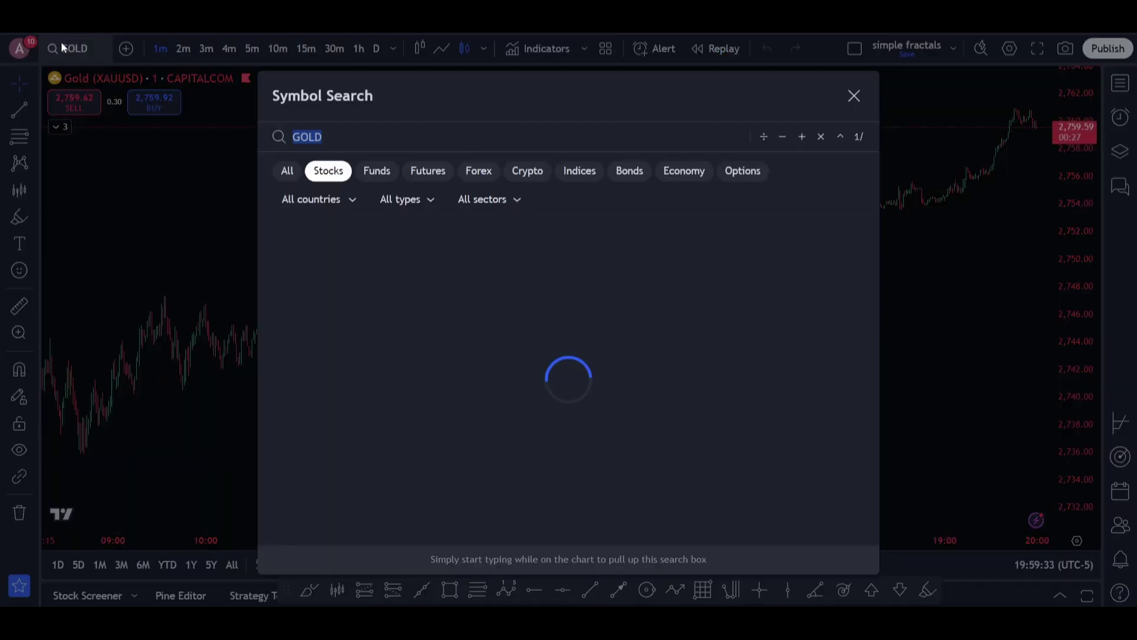
{"action": "type", "text": "MSFT"}
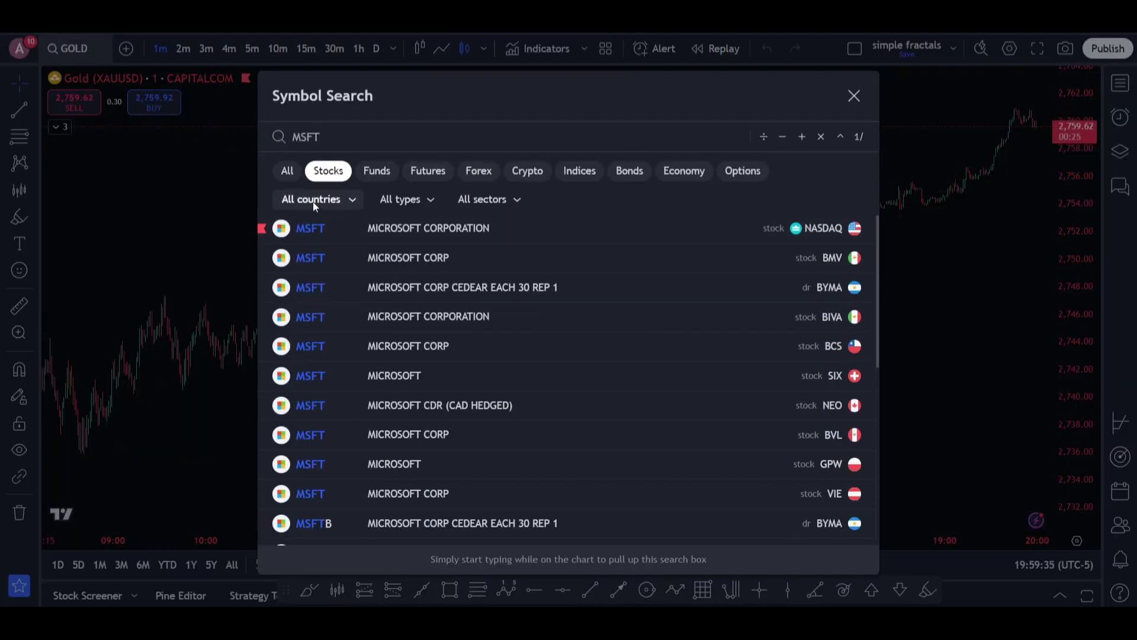
{"action": "left_click", "coordinate": [334, 237]}
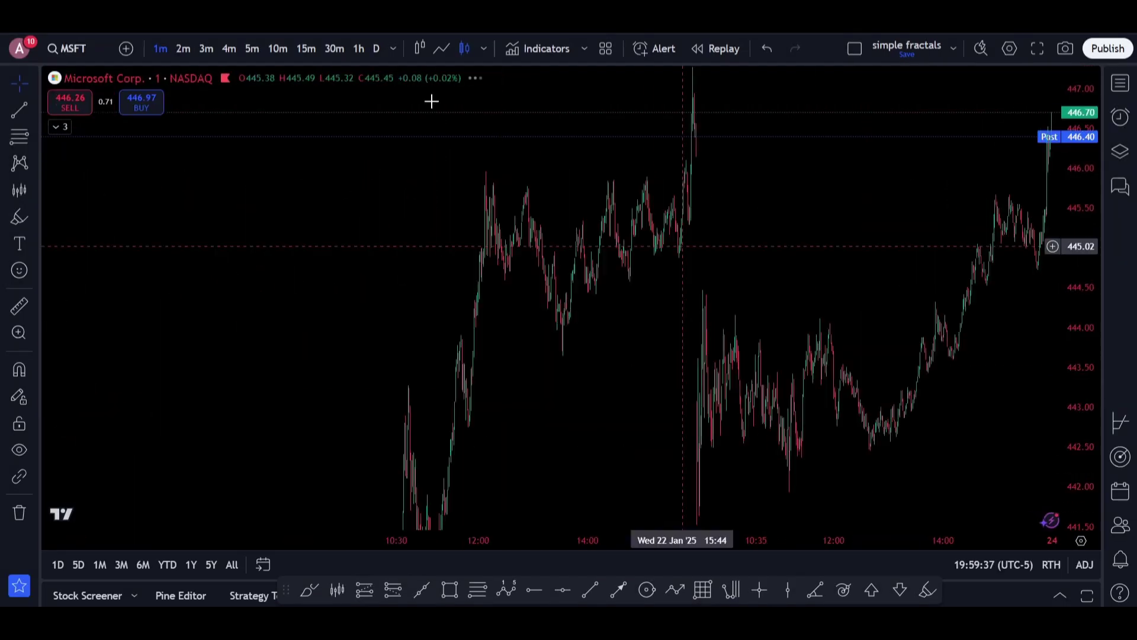
{"action": "left_click", "coordinate": [358, 48]}
Compress the price scale and frame the MSFT chart on April through August 2024
{"action": "left_click_drag", "start_coordinate": [1090, 155], "coordinate": [1090, 524]}
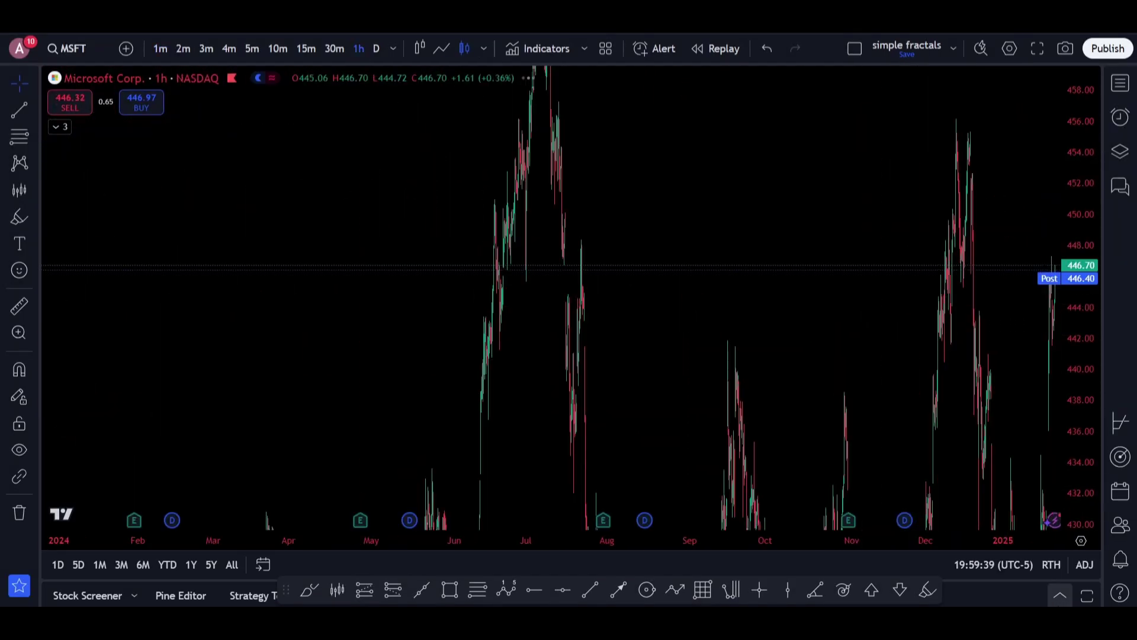
{"action": "left_click_drag", "start_coordinate": [1095, 148], "coordinate": [1094, 473]}
{"action": "left_click_drag", "start_coordinate": [630, 410], "coordinate": [1009, 232]}
{"action": "scroll", "coordinate": [749, 259], "scroll_direction": "up", "scroll_amount": 9}
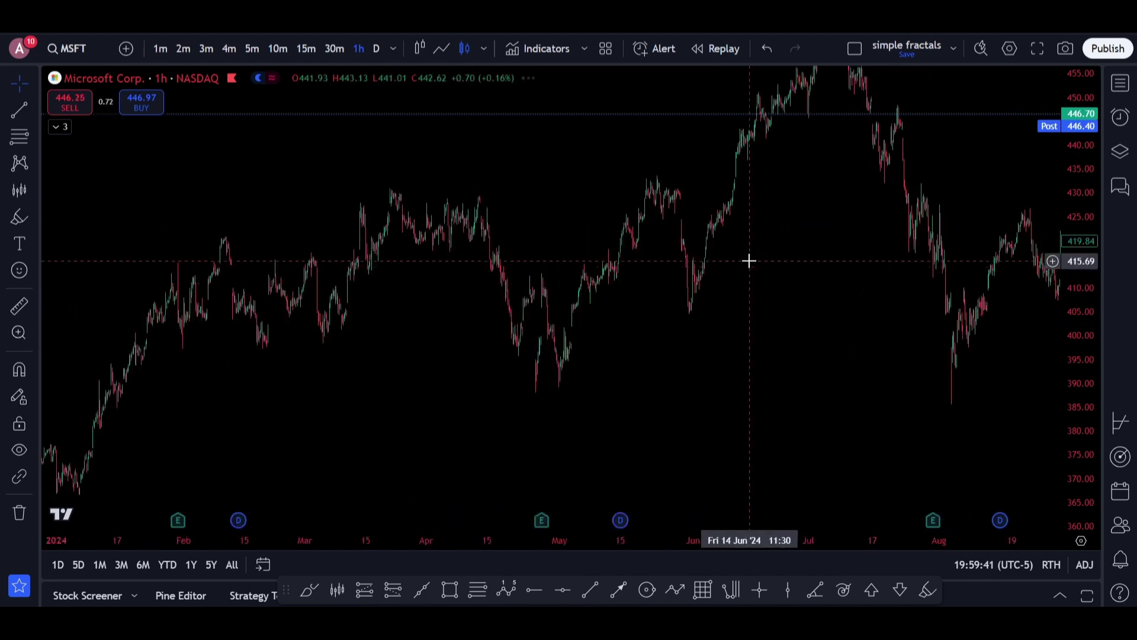
{"action": "left_click_drag", "start_coordinate": [722, 246], "coordinate": [801, 361]}
{"action": "scroll", "coordinate": [801, 362], "scroll_direction": "up", "scroll_amount": 3}
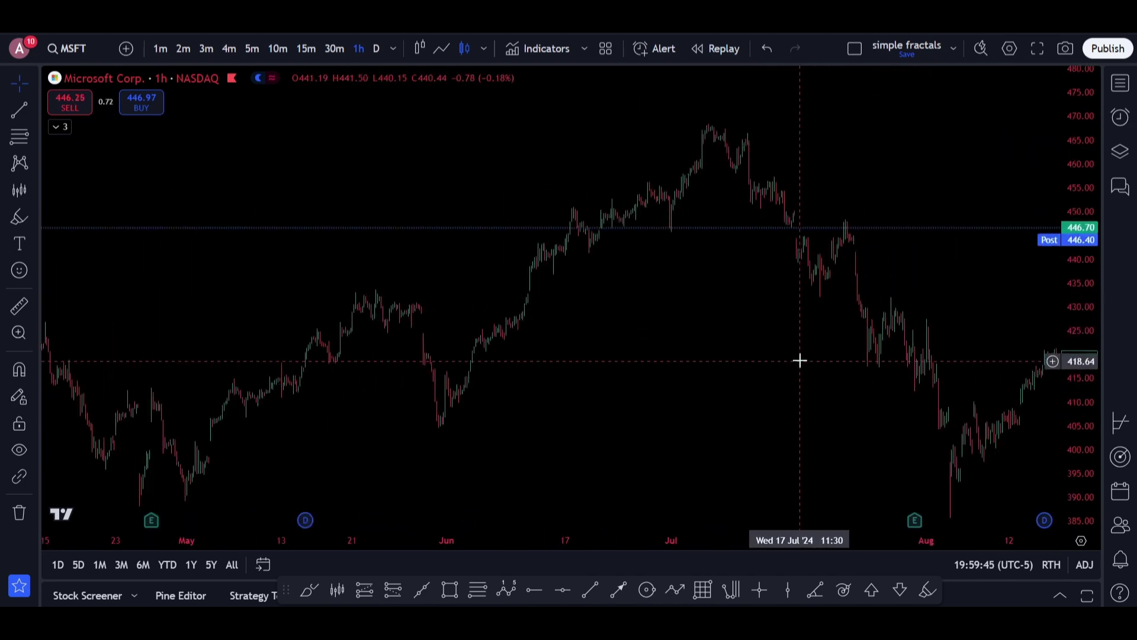
{"action": "left_click_drag", "start_coordinate": [799, 360], "coordinate": [839, 353]}
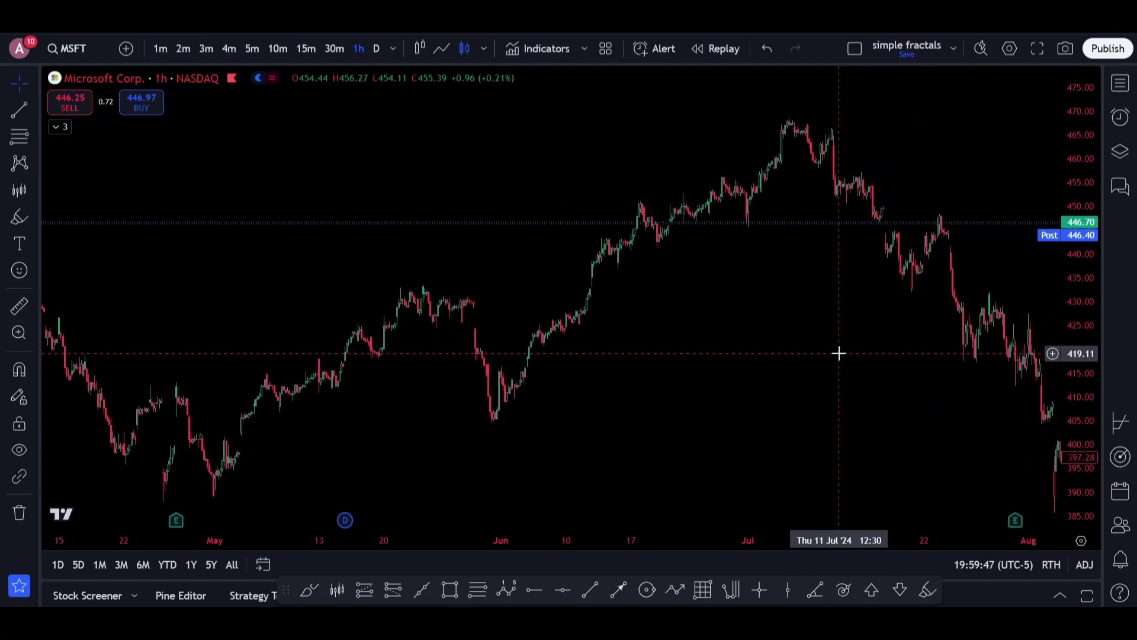
Start MSFT bar replay from about 9 July 2024 on 30-minute bars, showing earlier April bars
{"action": "left_click", "coordinate": [723, 49]}
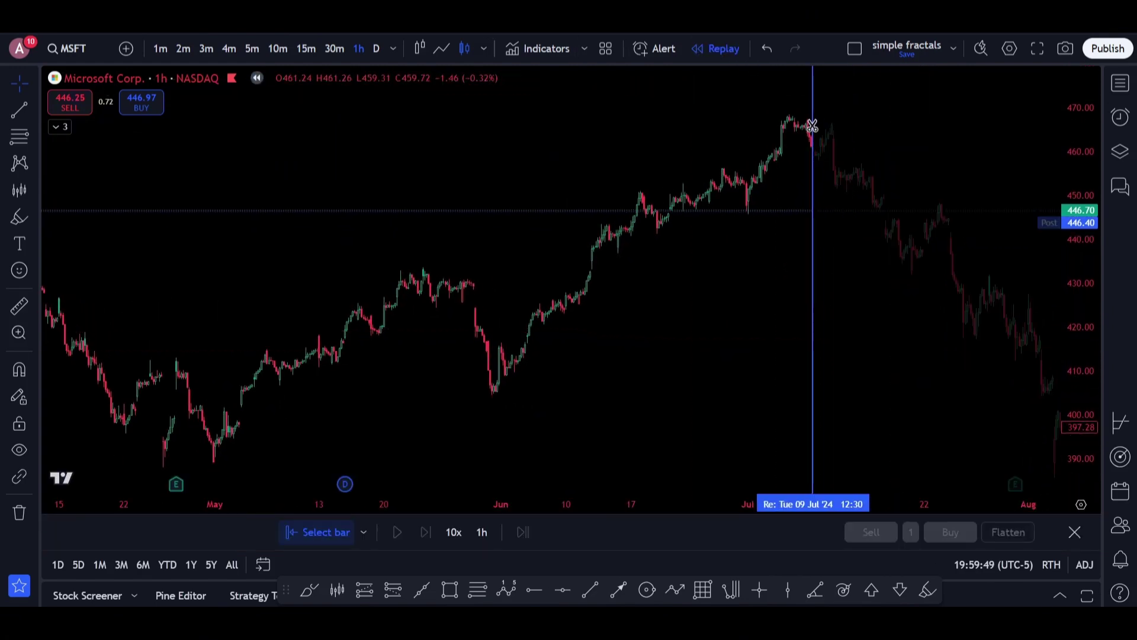
{"action": "left_click", "coordinate": [882, 112]}
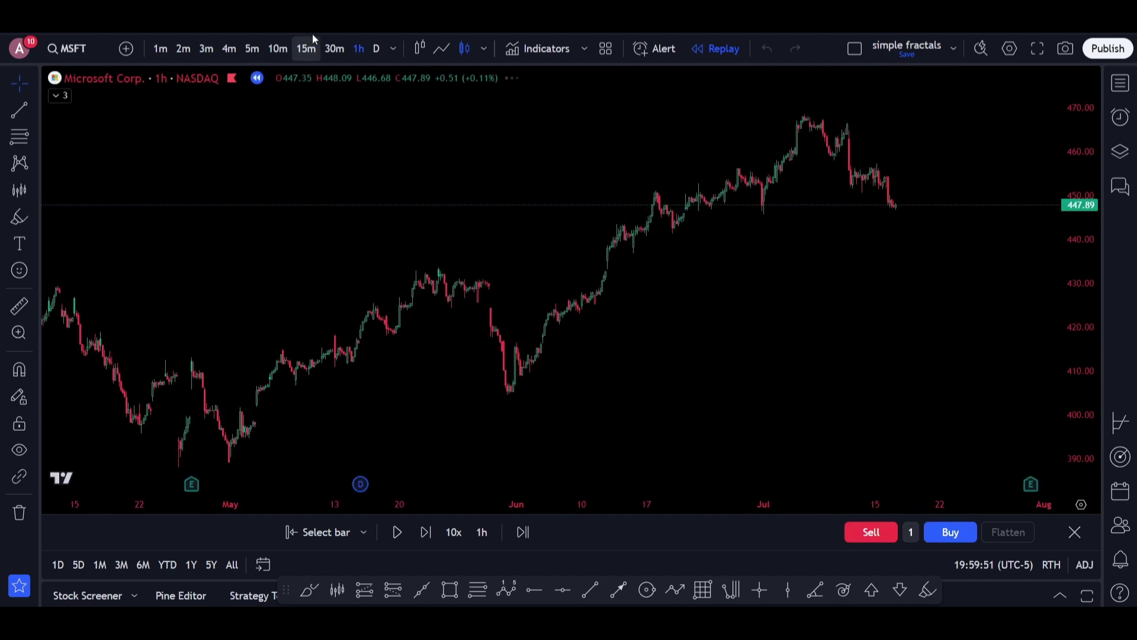
{"action": "left_click", "coordinate": [335, 48]}
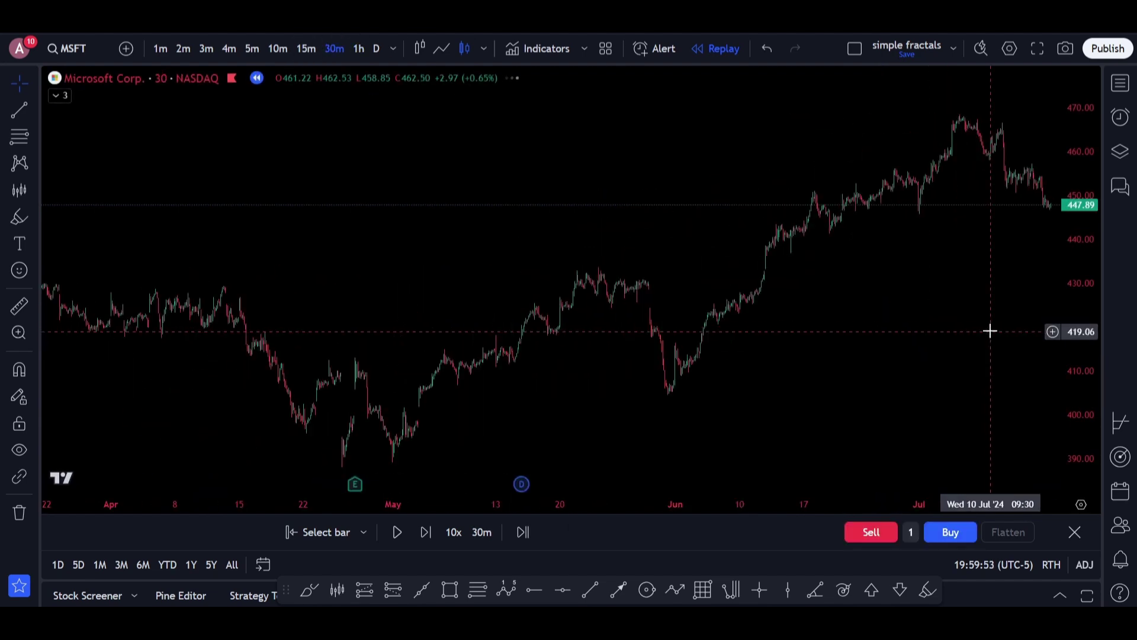
{"action": "scroll", "coordinate": [990, 331], "scroll_direction": "down", "scroll_amount": 2}
{"action": "left_click_drag", "start_coordinate": [981, 332], "coordinate": [727, 324]}
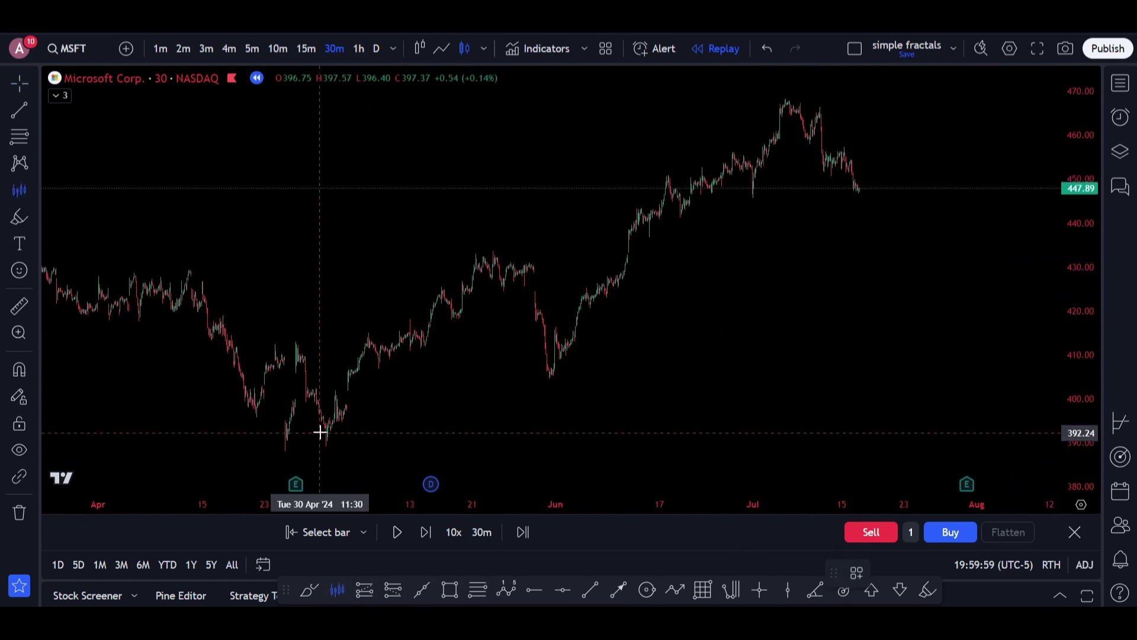
Copy the 30 April–5 July rally as a bars pattern and frame it with a large rectangle
{"action": "left_click", "coordinate": [323, 404]}
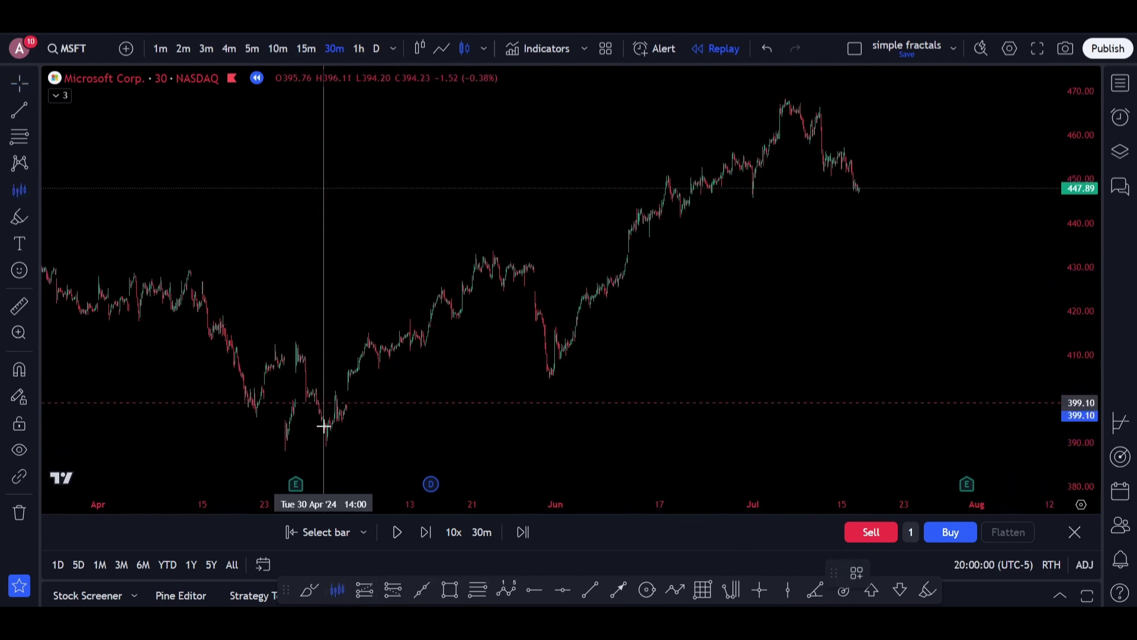
{"action": "left_click", "coordinate": [788, 171]}
{"action": "key", "text": "alt+shift+r"}
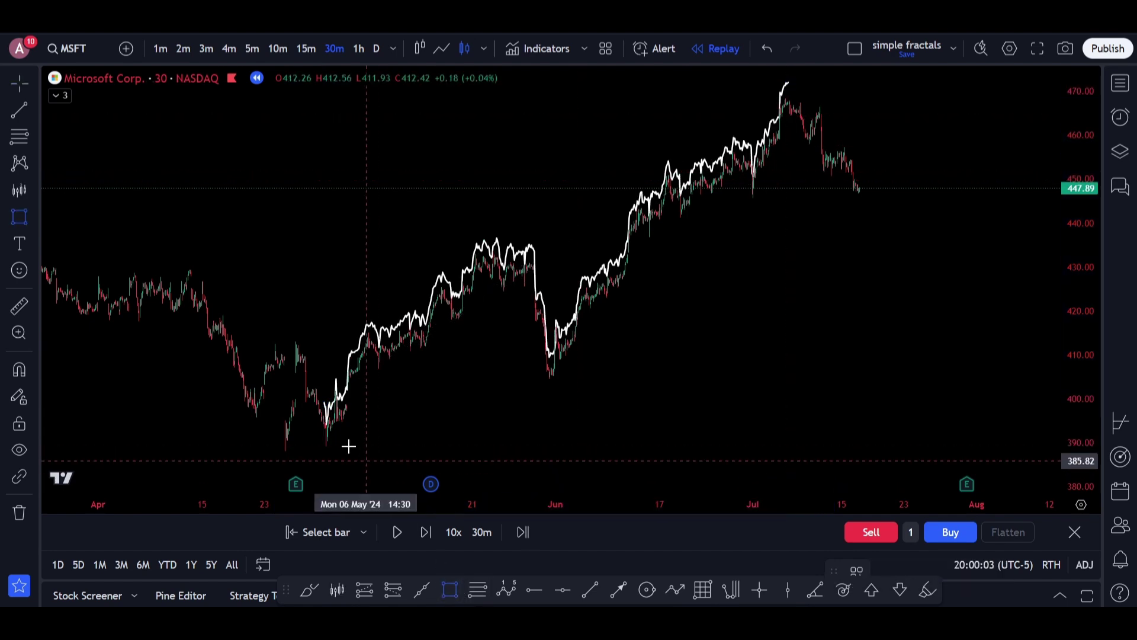
{"action": "left_click", "coordinate": [319, 456]}
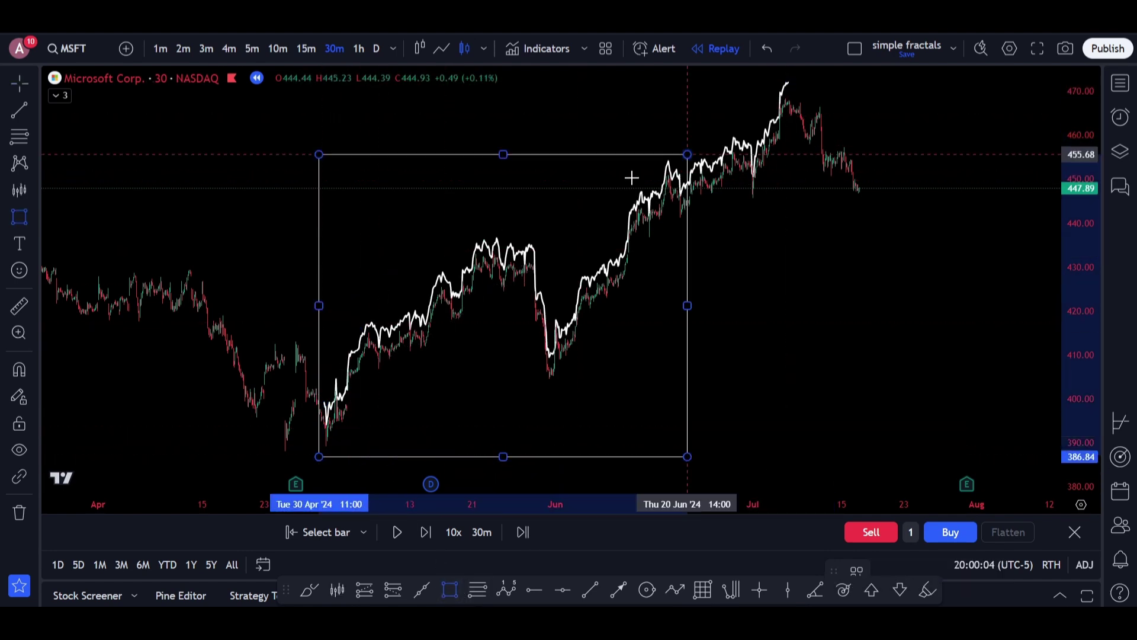
{"action": "left_click", "coordinate": [797, 79]}
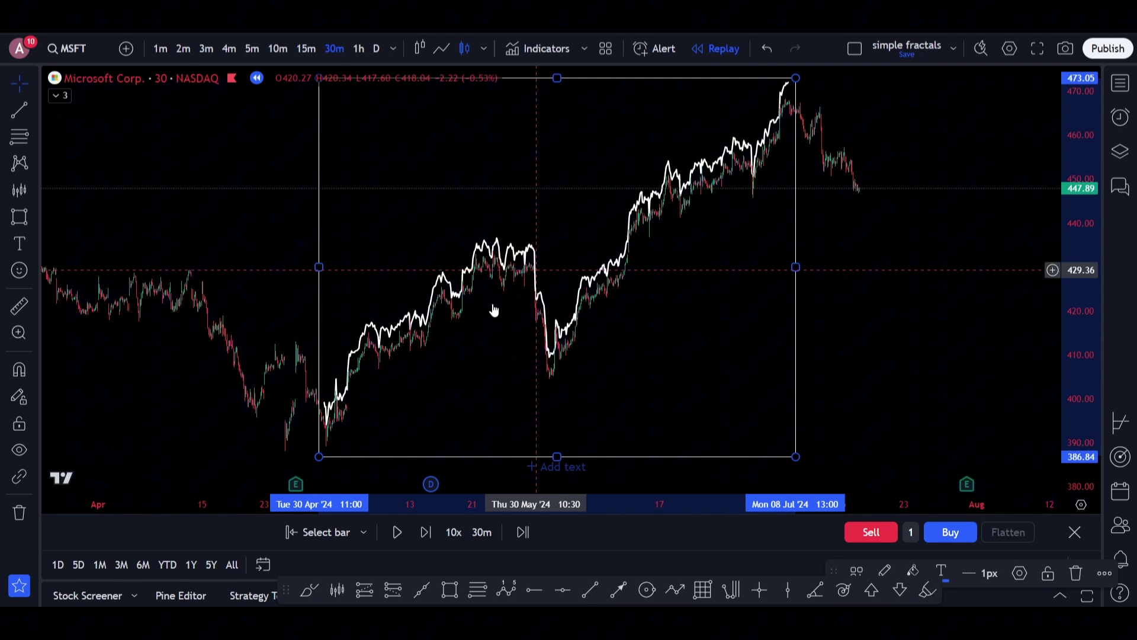
{"action": "left_click", "coordinate": [259, 317]}
Squeeze the copied pattern toward late June, box it with a small rectangle, then delete the pattern
{"action": "left_click_drag", "start_coordinate": [327, 403], "coordinate": [687, 203]}
{"action": "left_click_drag", "start_coordinate": [727, 148], "coordinate": [722, 161]}
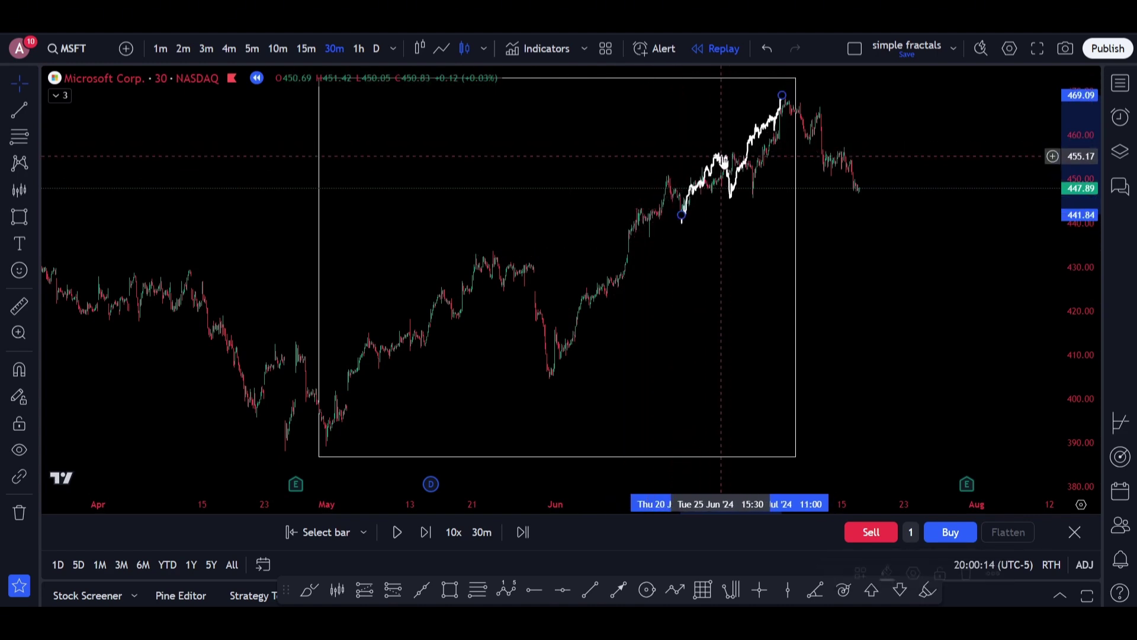
{"action": "left_click", "coordinate": [450, 589]}
{"action": "mouse_move", "coordinate": [677, 231]}
{"action": "left_mouse_down"}
{"action": "mouse_move", "coordinate": [711, 167]}
{"action": "mouse_move", "coordinate": [785, 91]}
{"action": "left_mouse_up"}
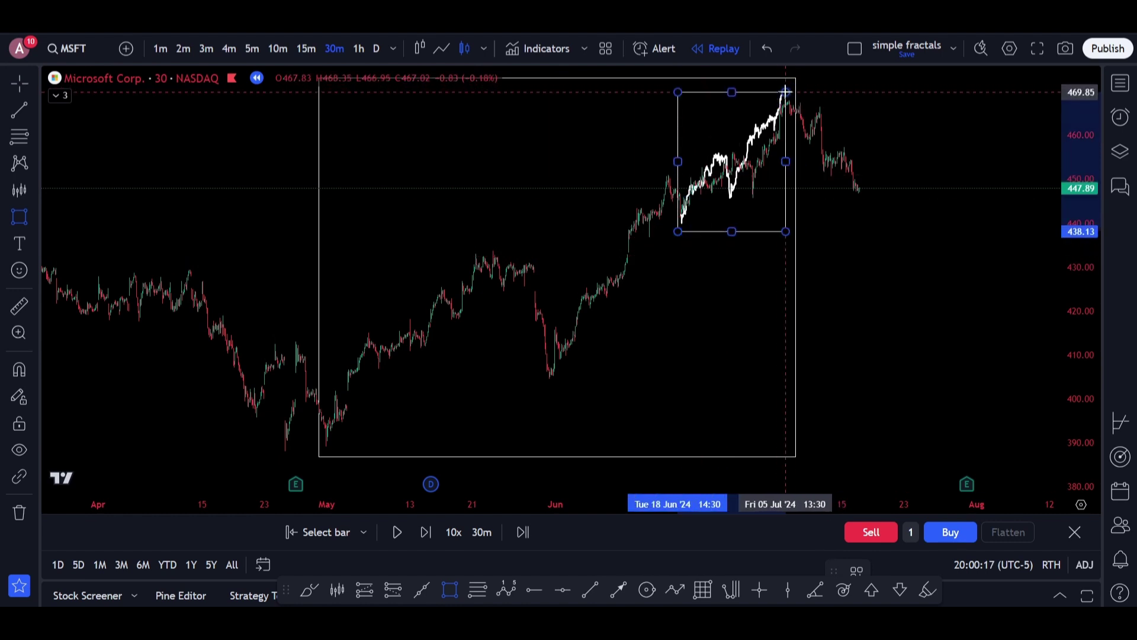
{"action": "left_click", "coordinate": [881, 105]}
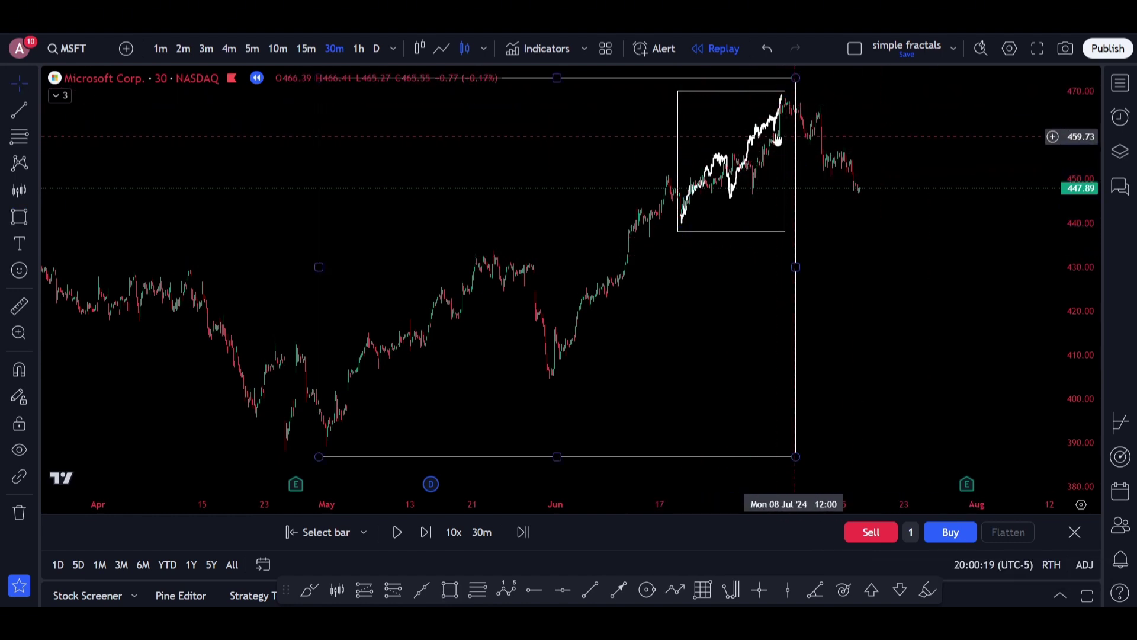
{"action": "middle_click", "coordinate": [766, 127]}
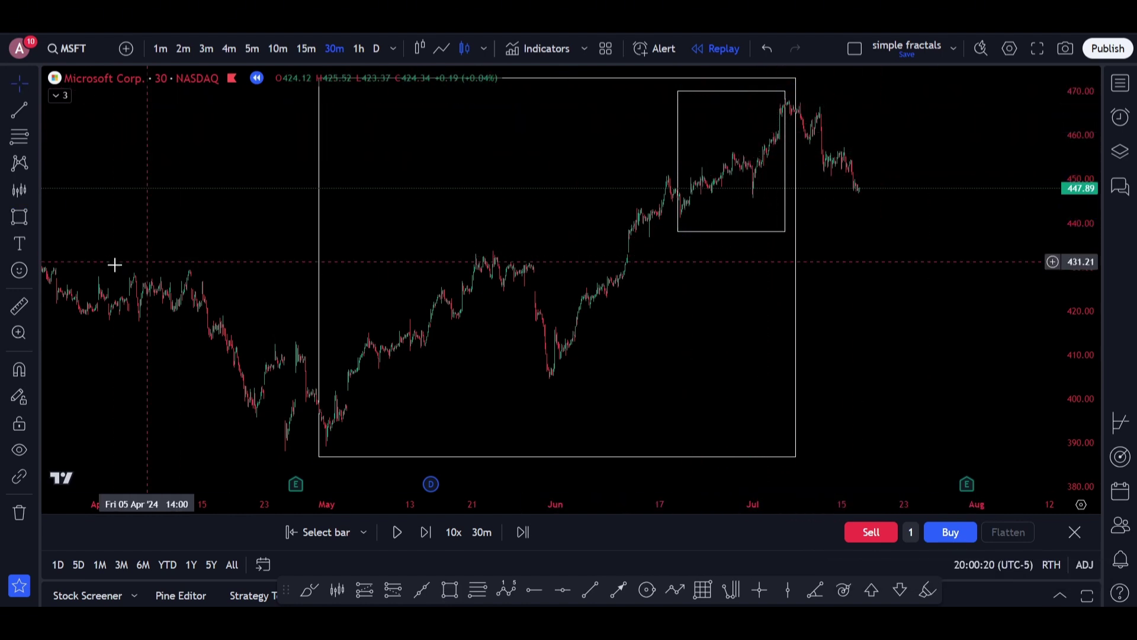
Show the RS simplefractal indicator, switch to 15-minute bars and adjust the view
{"action": "left_click", "coordinate": [59, 96]}
{"action": "left_click", "coordinate": [208, 113]}
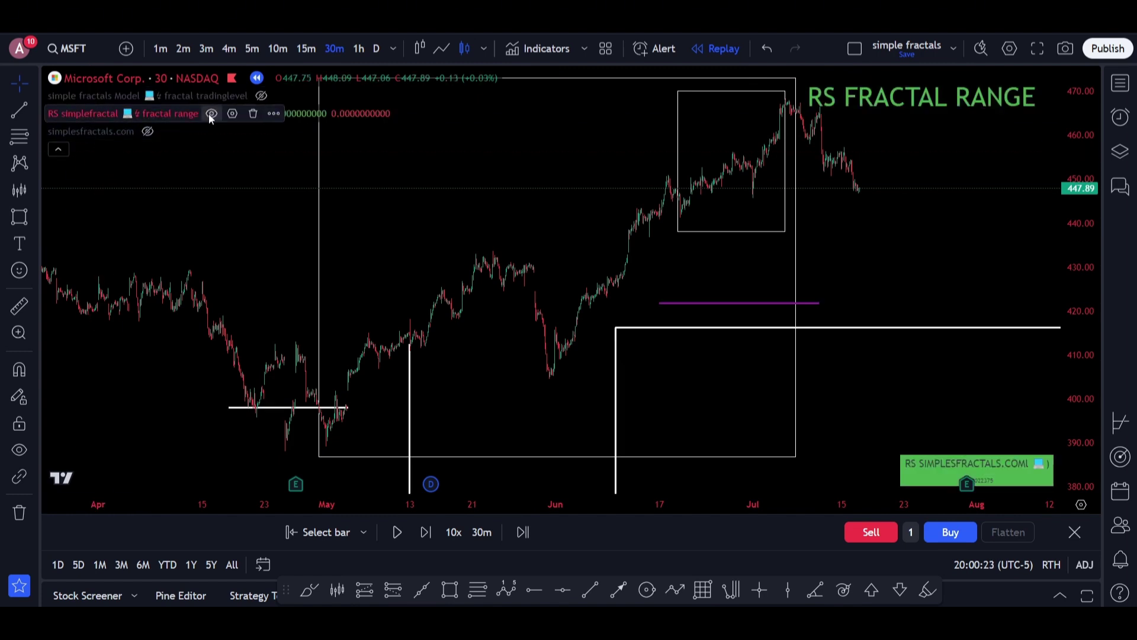
{"action": "left_click", "coordinate": [306, 49]}
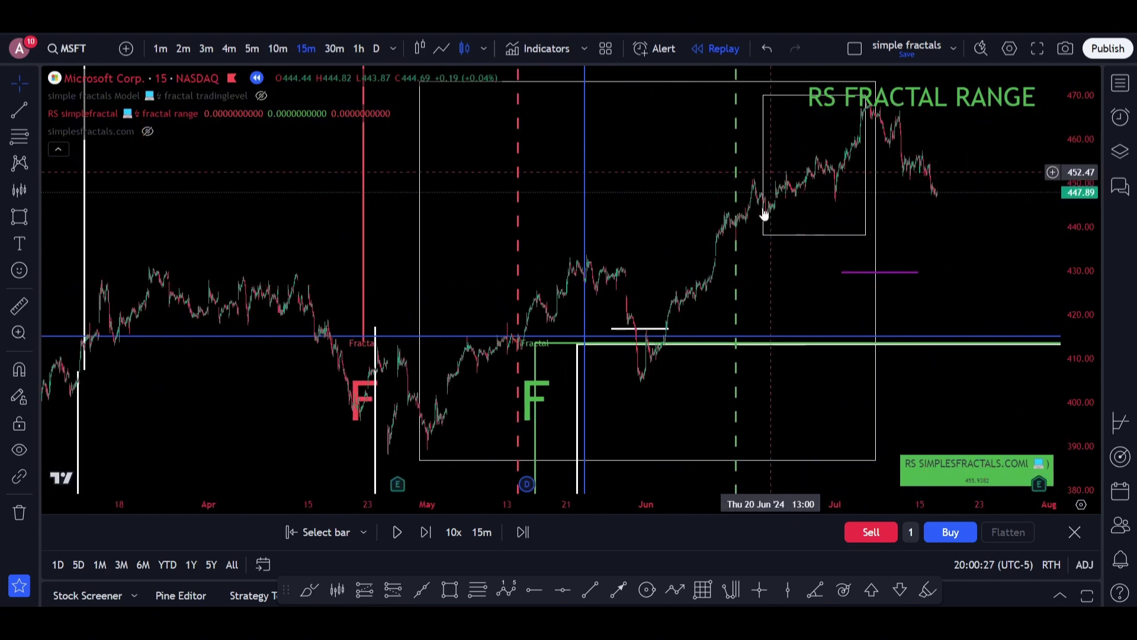
{"action": "scroll", "coordinate": [942, 220], "scroll_direction": "up", "scroll_amount": 3}
{"action": "left_click_drag", "start_coordinate": [944, 221], "coordinate": [860, 241]}
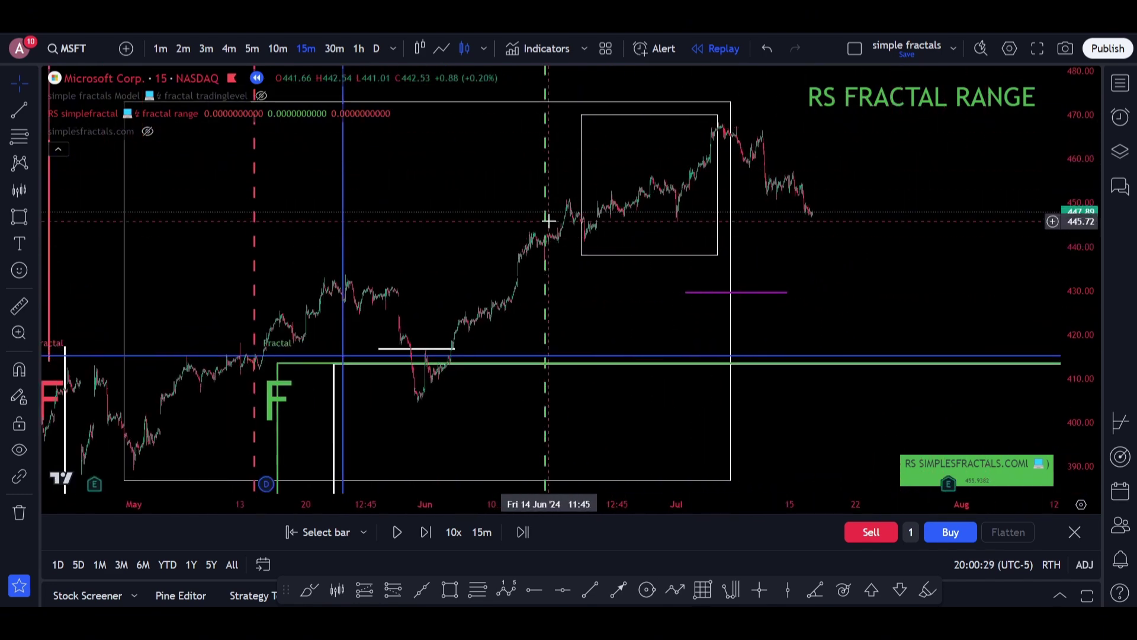
{"action": "scroll", "coordinate": [912, 278], "scroll_direction": "down", "scroll_amount": 2}
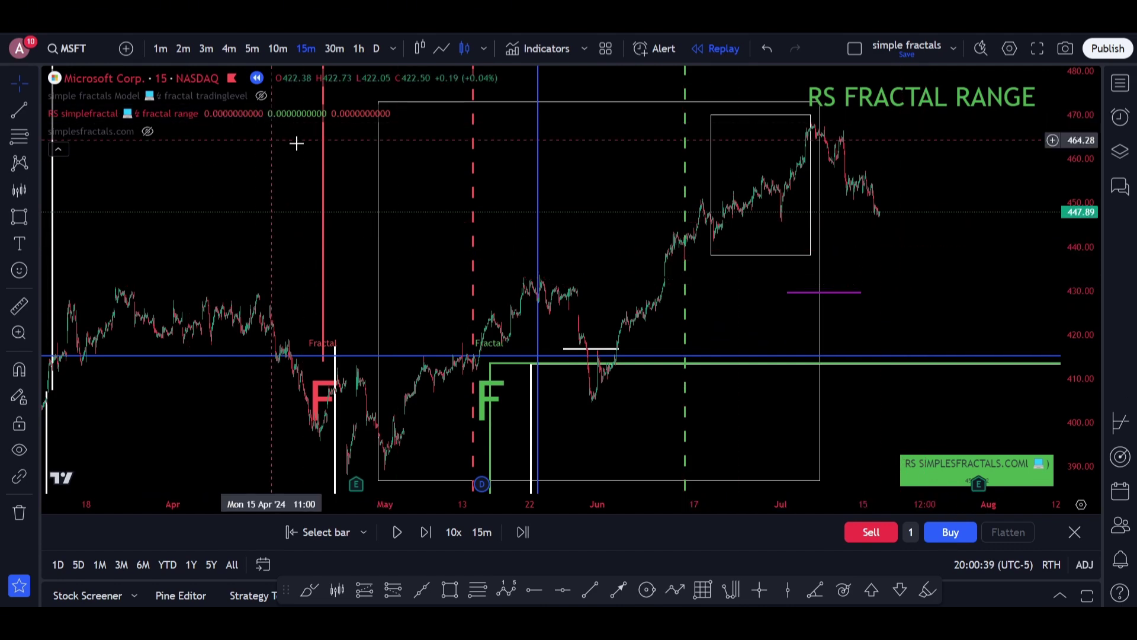
Hide the fractal range indicator's drawings and collapse the indicator legend
{"action": "left_click", "coordinate": [211, 114]}
{"action": "left_click", "coordinate": [58, 149]}
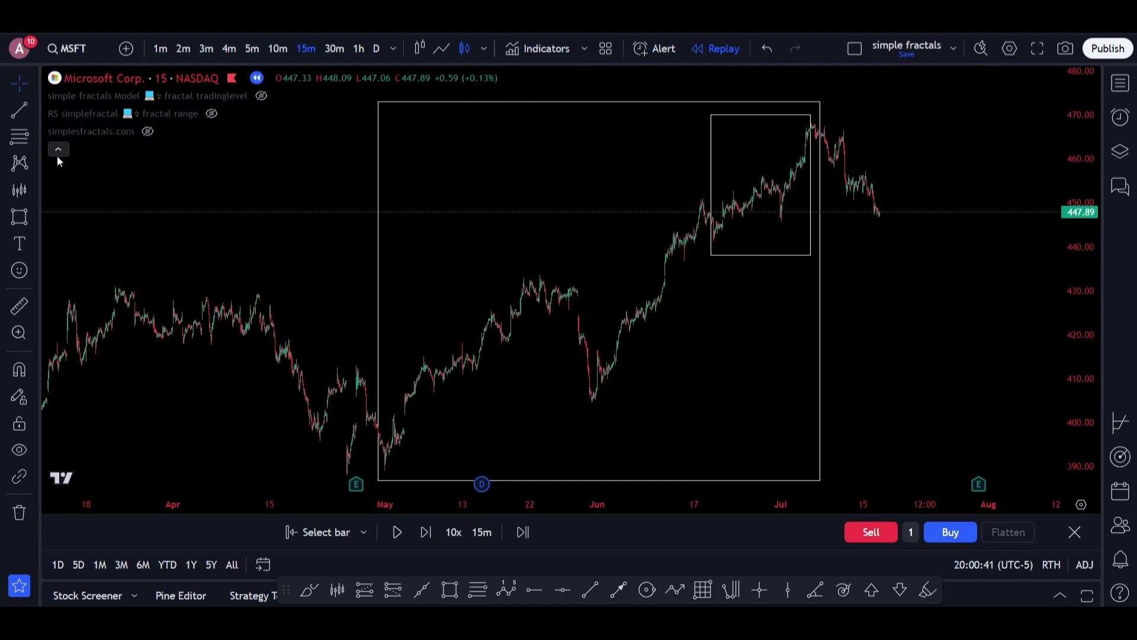
{"action": "scroll", "coordinate": [805, 363], "scroll_direction": "up", "scroll_amount": 2}
Sketch red freehand arcs up to the peak, over the late-May hump, and an arrow below the small box
{"action": "left_click_drag", "start_coordinate": [892, 355], "coordinate": [853, 347]}
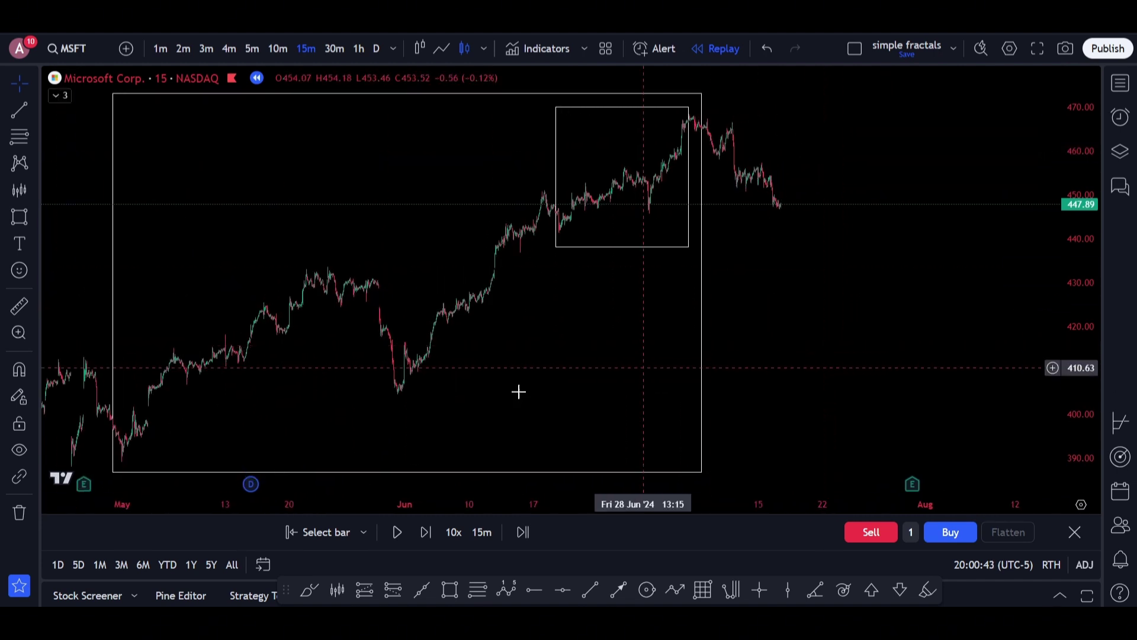
{"action": "left_click", "coordinate": [306, 591]}
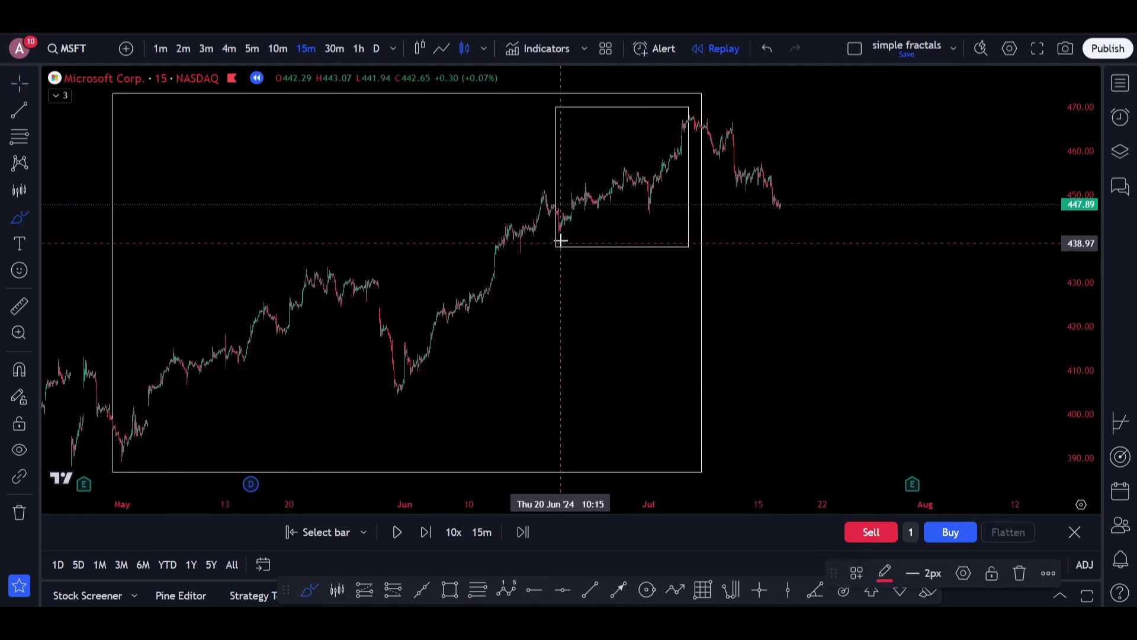
{"action": "mouse_move", "coordinate": [560, 240]}
{"action": "left_mouse_down"}
{"action": "mouse_move", "coordinate": [610, 177]}
{"action": "mouse_move", "coordinate": [639, 207]}
{"action": "left_mouse_up"}
{"action": "left_click_drag", "start_coordinate": [666, 159], "coordinate": [684, 118]}
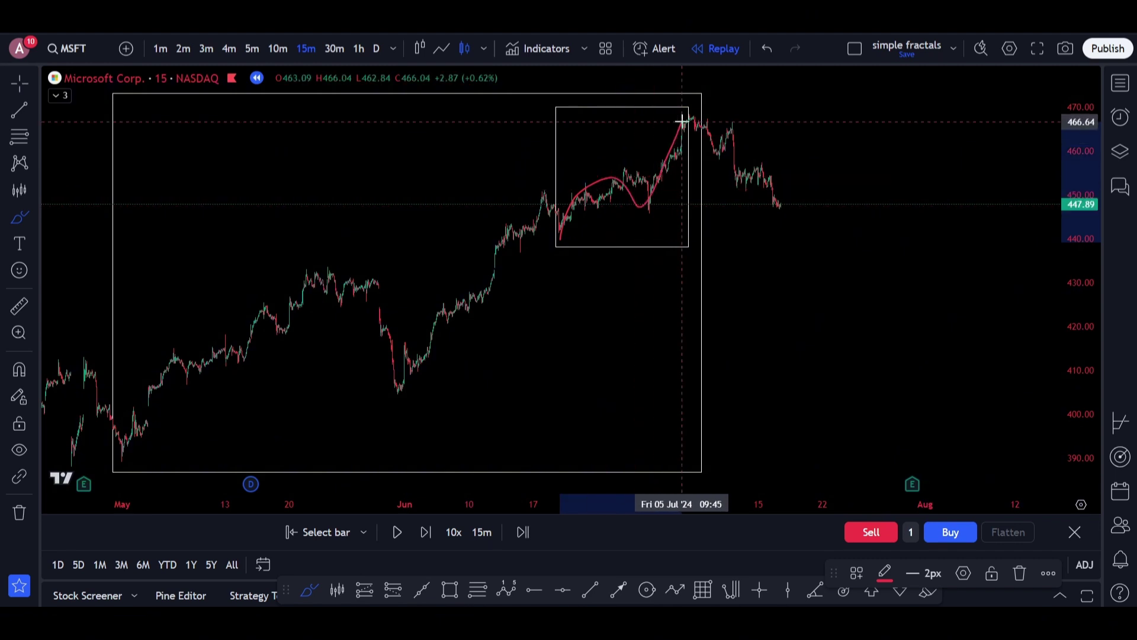
{"action": "mouse_move", "coordinate": [121, 457]}
{"action": "left_mouse_down"}
{"action": "mouse_move", "coordinate": [216, 310]}
{"action": "mouse_move", "coordinate": [379, 291]}
{"action": "mouse_move", "coordinate": [396, 373]}
{"action": "mouse_move", "coordinate": [597, 129]}
{"action": "left_mouse_up"}
{"action": "mouse_move", "coordinate": [618, 257]}
{"action": "left_mouse_down"}
{"action": "mouse_move", "coordinate": [625, 302]}
{"action": "mouse_move", "coordinate": [602, 296]}
{"action": "left_mouse_up"}
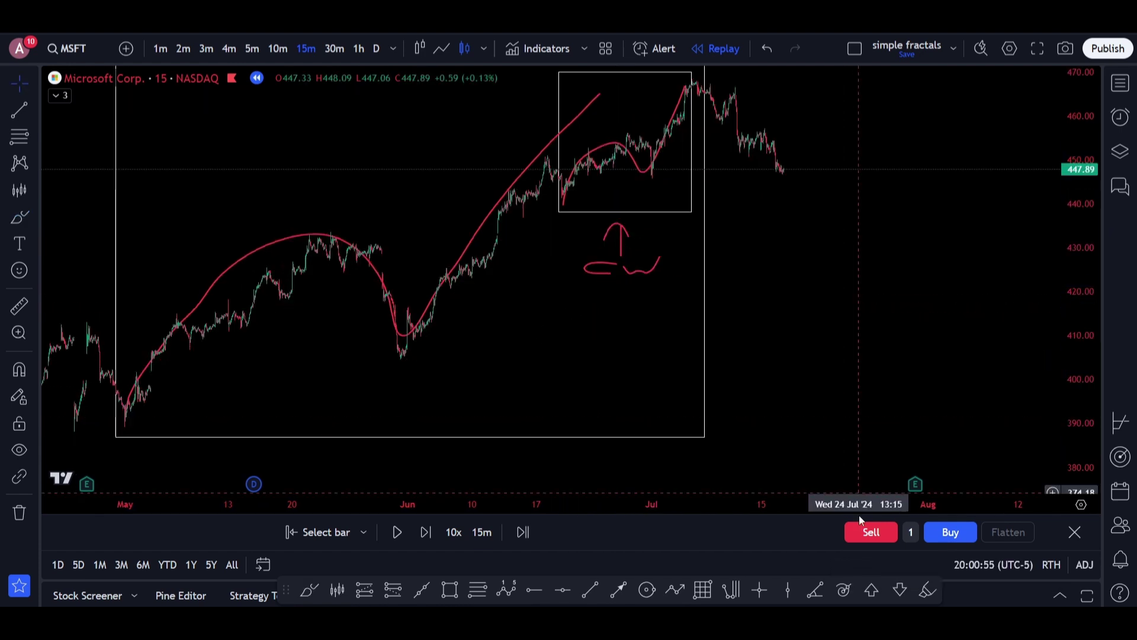
Draw red M- and W-shaped freehand strokes below the large box
{"action": "left_click", "coordinate": [19, 218]}
{"action": "left_click_drag", "start_coordinate": [317, 453], "coordinate": [359, 477]}
{"action": "mouse_move", "coordinate": [371, 450]}
{"action": "left_mouse_down"}
{"action": "mouse_move", "coordinate": [385, 474]}
{"action": "mouse_move", "coordinate": [441, 436]}
{"action": "left_mouse_up"}
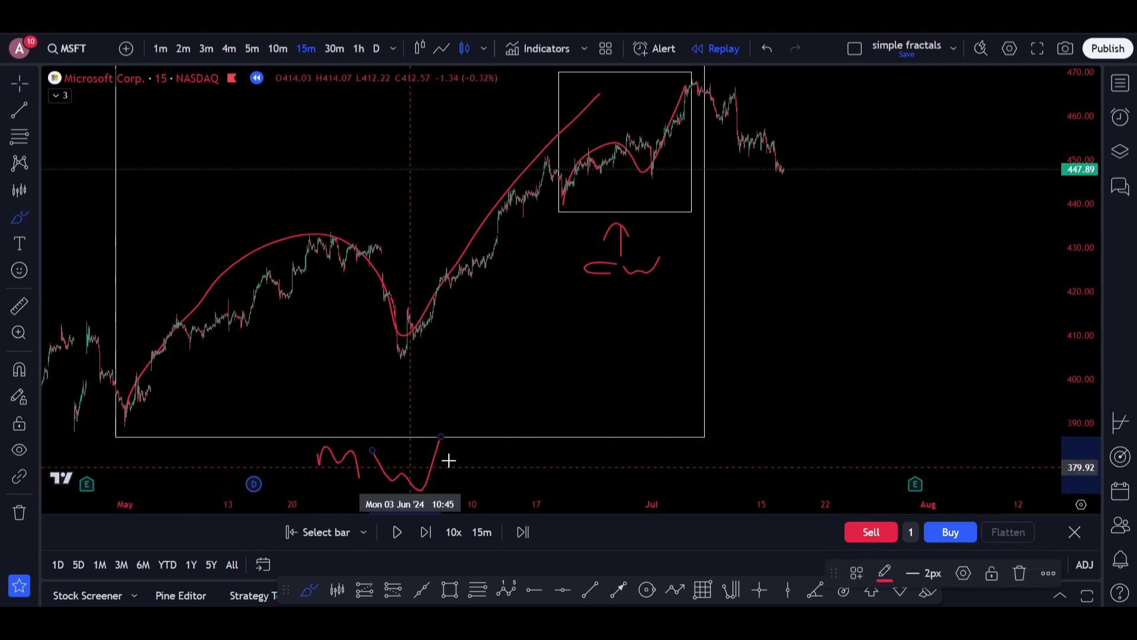
{"action": "key", "text": "Escape"}
Reframe the chart and trace the drop after the July peak in red
{"action": "scroll", "coordinate": [919, 286], "scroll_direction": "down", "scroll_amount": 3}
{"action": "left_click_drag", "start_coordinate": [924, 286], "coordinate": [839, 341]}
{"action": "scroll", "coordinate": [858, 310], "scroll_direction": "up", "scroll_amount": 2}
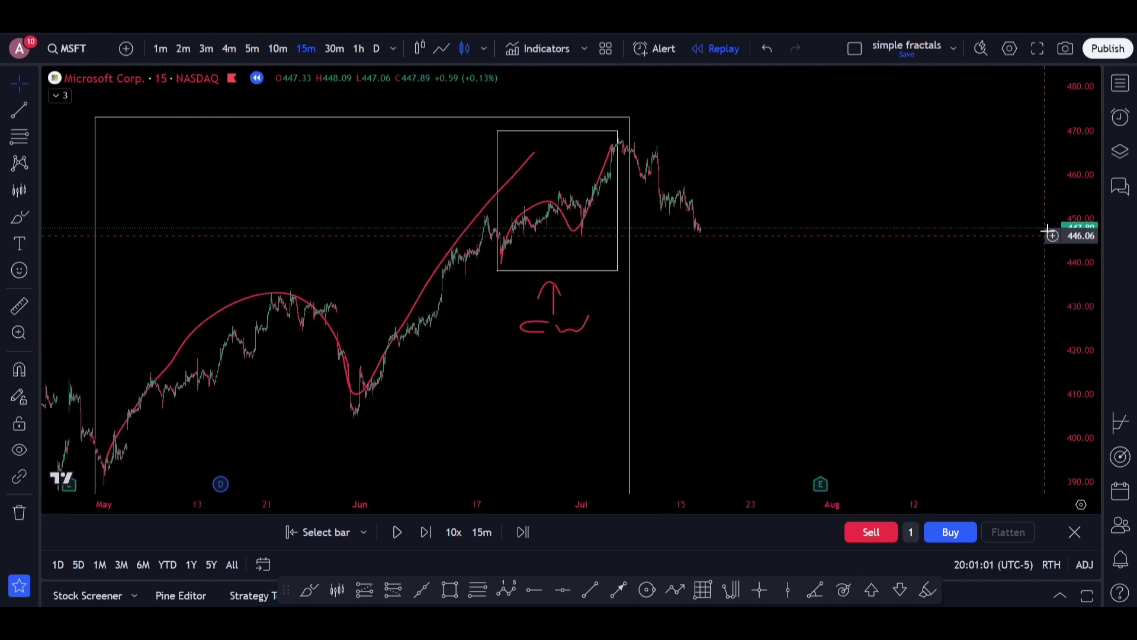
{"action": "left_click_drag", "start_coordinate": [1073, 229], "coordinate": [957, 282]}
{"action": "scroll", "coordinate": [1019, 308], "scroll_direction": "down", "scroll_amount": 2}
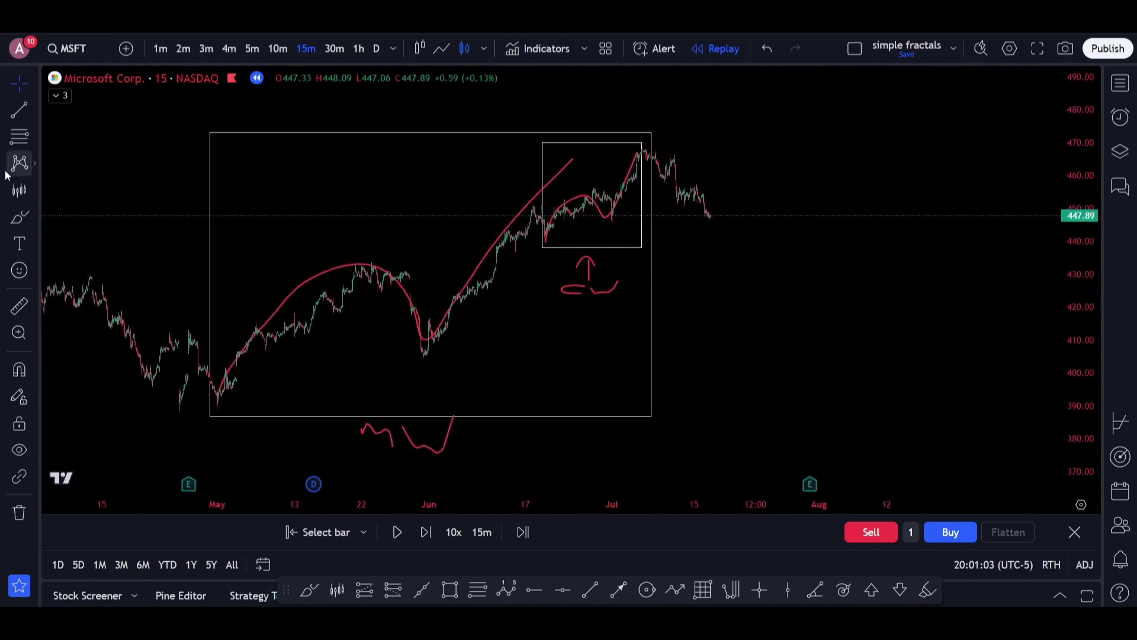
{"action": "left_click", "coordinate": [23, 220]}
{"action": "mouse_move", "coordinate": [664, 156]}
{"action": "left_mouse_down"}
{"action": "mouse_move", "coordinate": [704, 203]}
{"action": "mouse_move", "coordinate": [713, 238]}
{"action": "left_mouse_up"}
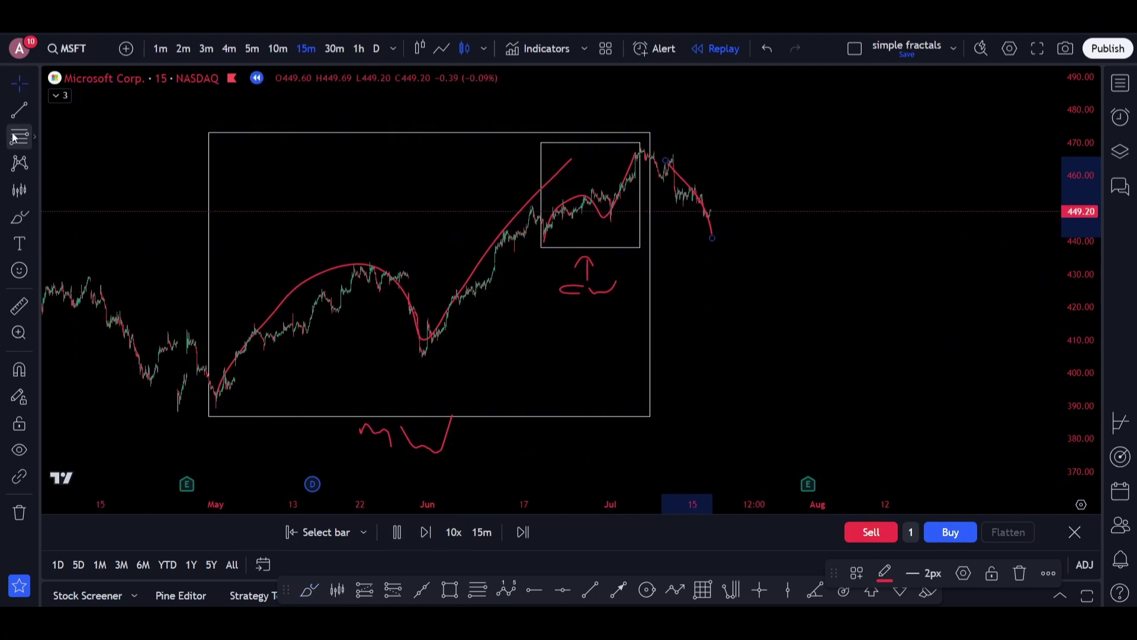
Add a red trend line along the small box's base near 440 and a yellow horizontal line at 388.96
{"action": "key", "text": "alt+t"}
{"action": "left_click", "coordinate": [536, 243]}
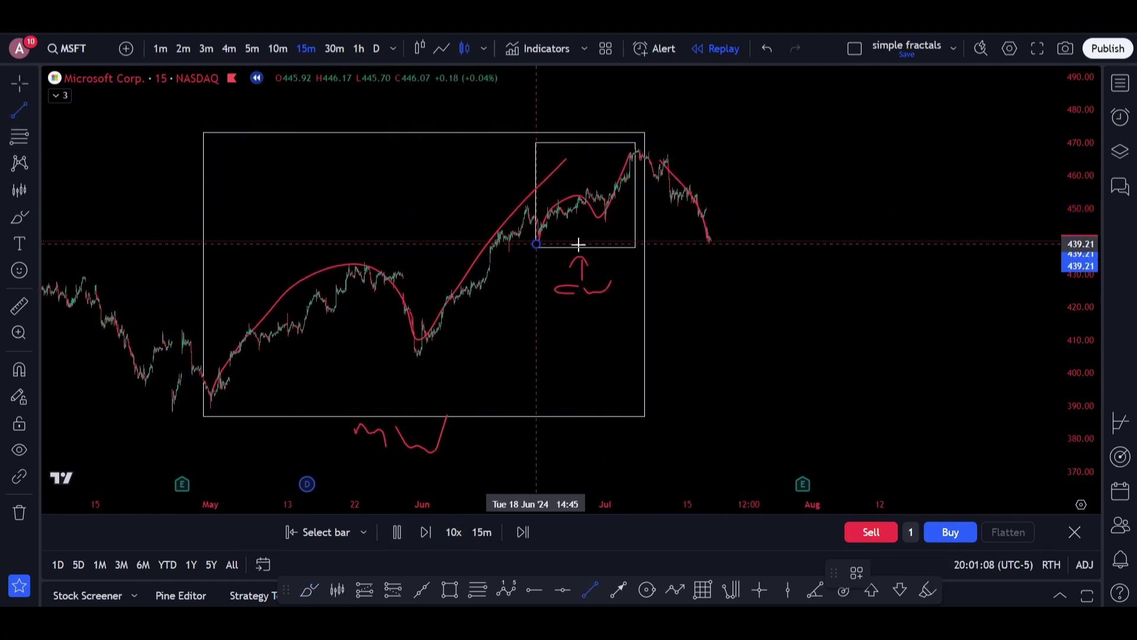
{"action": "left_click", "coordinate": [764, 239]}
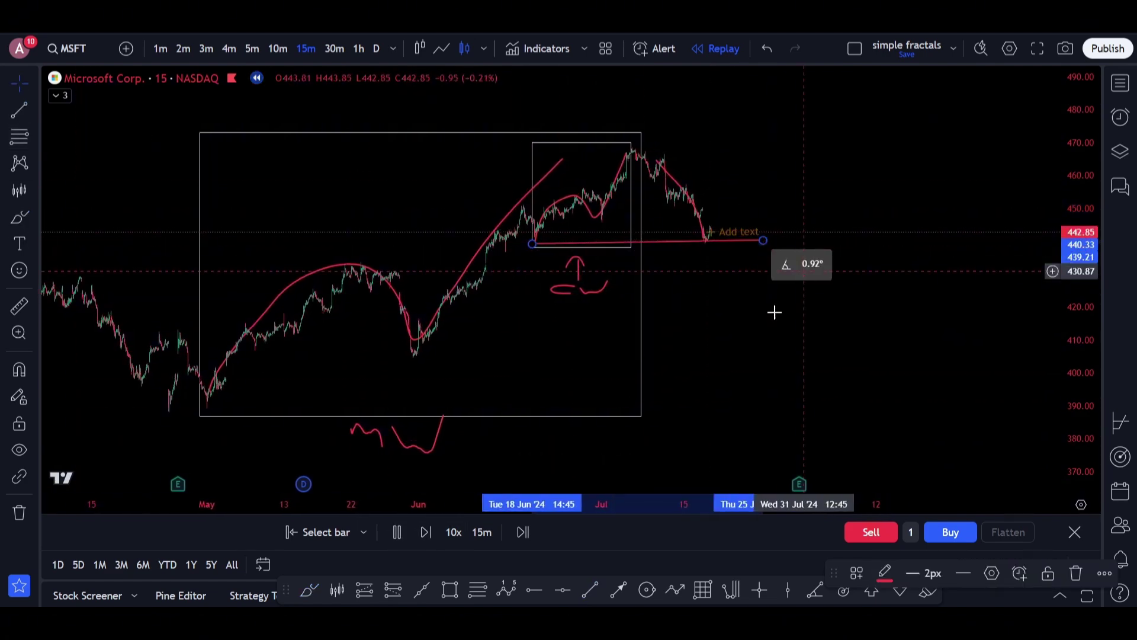
{"action": "left_click", "coordinate": [531, 590]}
{"action": "left_click", "coordinate": [198, 409]}
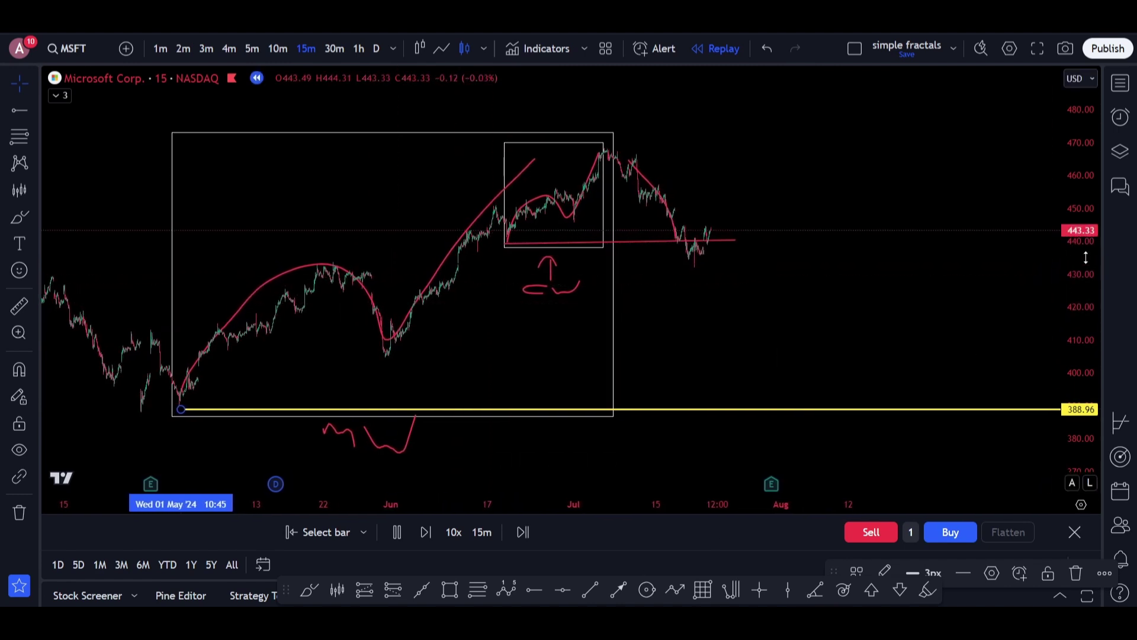
{"action": "right_click", "coordinate": [1067, 290]}
{"action": "left_click", "coordinate": [808, 248]}
Remove all 13 drawings, invert the price scale, and pause the replay
{"action": "right_click", "coordinate": [808, 249]}
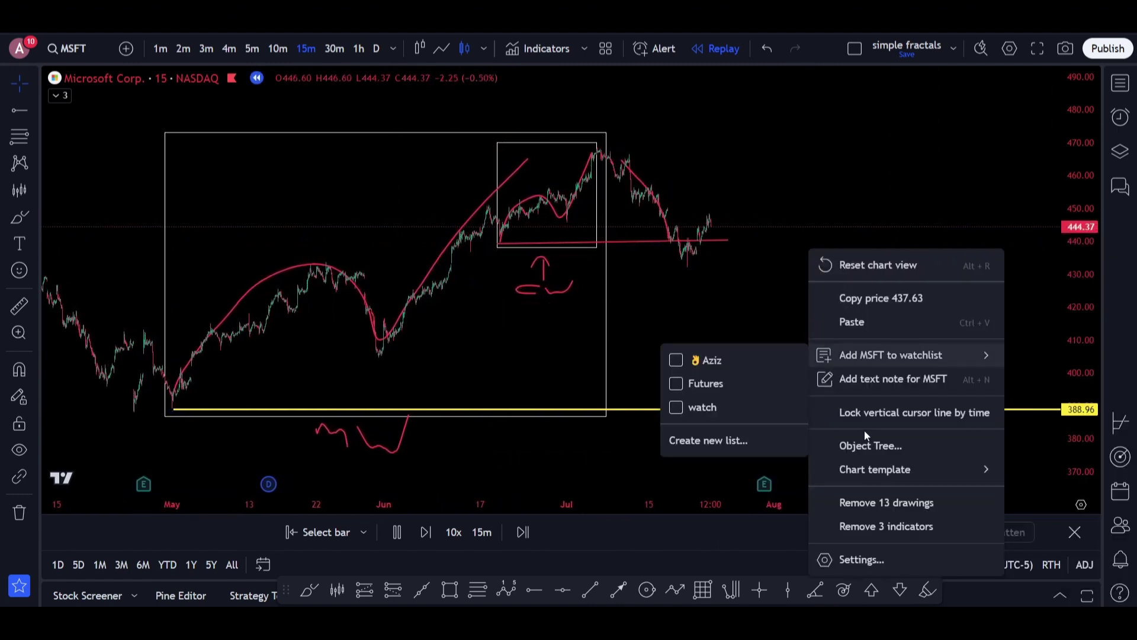
{"action": "left_click", "coordinate": [876, 505]}
{"action": "right_click", "coordinate": [1066, 222]}
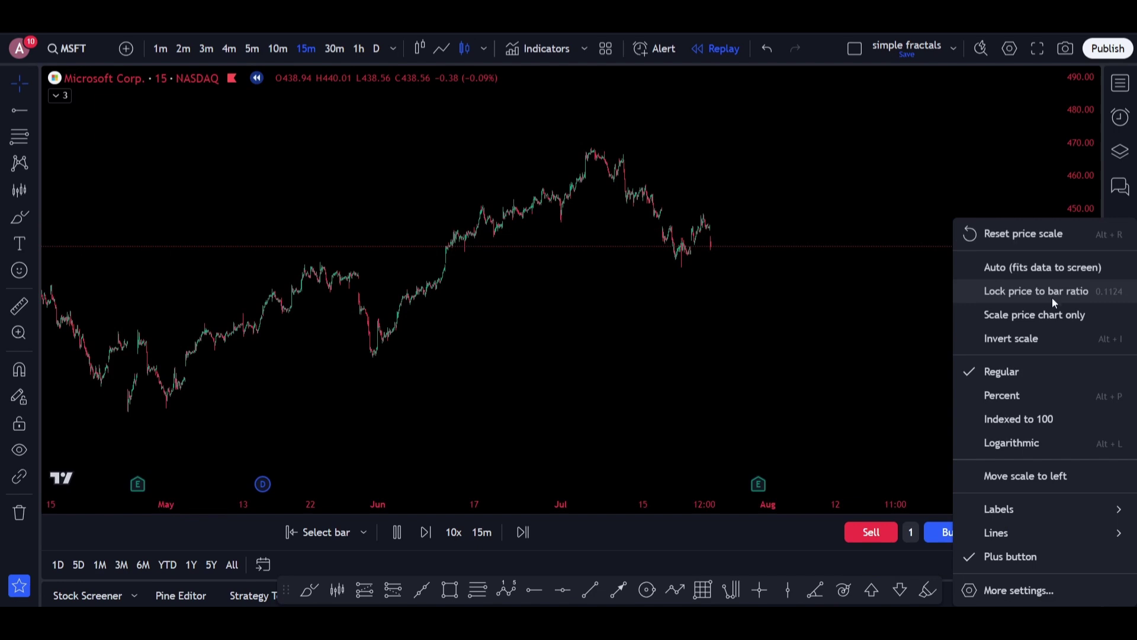
{"action": "left_click", "coordinate": [1033, 338]}
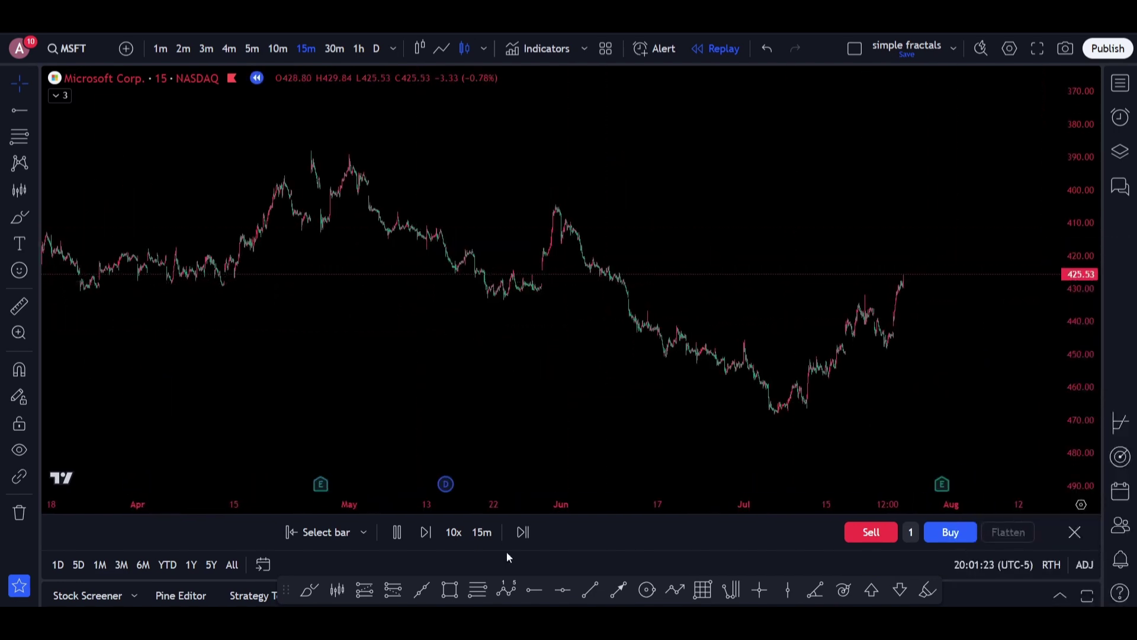
{"action": "left_click", "coordinate": [397, 532]}
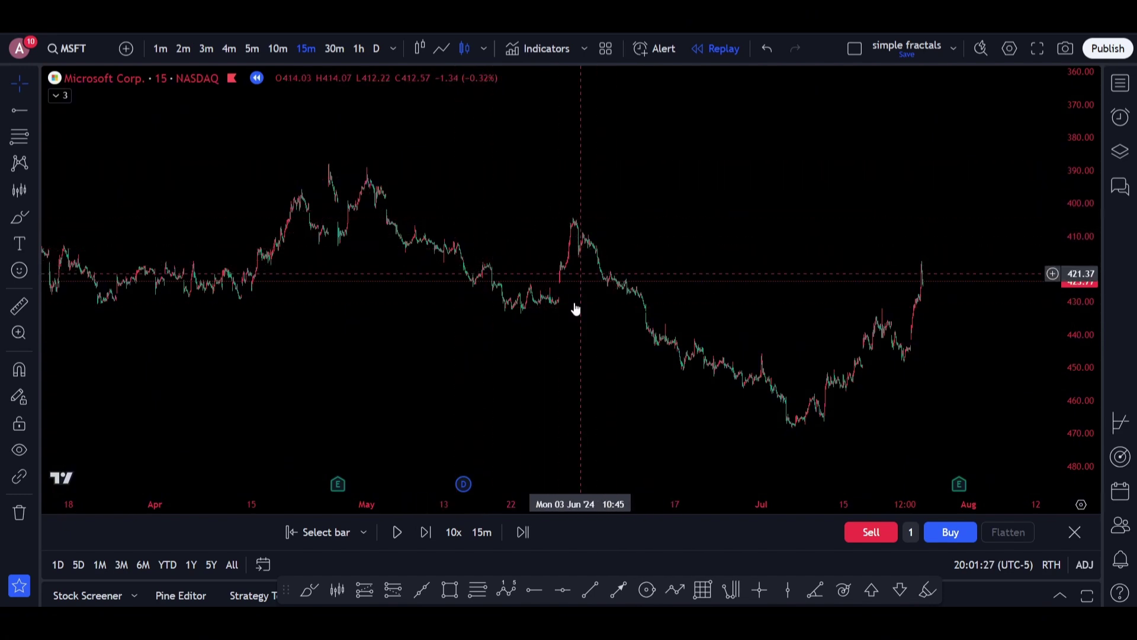
Highlight the June and July swings in yellow, with horizontal levels near 390, 402, 448 and a tall vertical stroke
{"action": "left_click", "coordinate": [928, 589]}
{"action": "mouse_move", "coordinate": [527, 308]}
{"action": "left_mouse_down"}
{"action": "mouse_move", "coordinate": [551, 249]}
{"action": "mouse_move", "coordinate": [625, 265]}
{"action": "mouse_move", "coordinate": [726, 391]}
{"action": "mouse_move", "coordinate": [756, 369]}
{"action": "mouse_move", "coordinate": [795, 423]}
{"action": "left_mouse_up"}
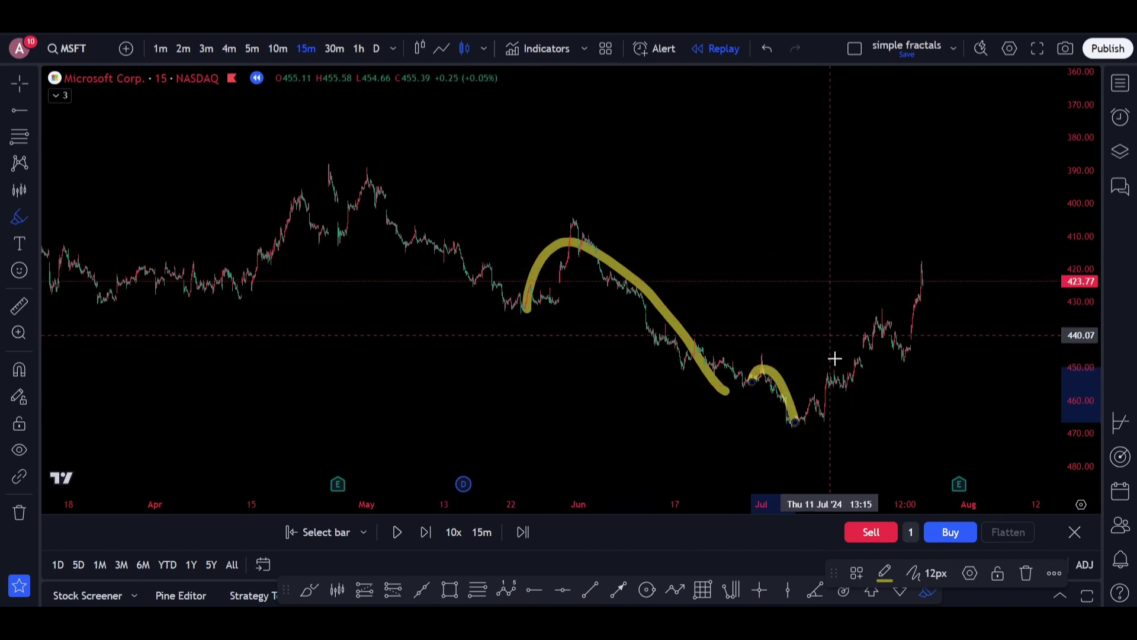
{"action": "left_click_drag", "start_coordinate": [798, 424], "coordinate": [844, 376]}
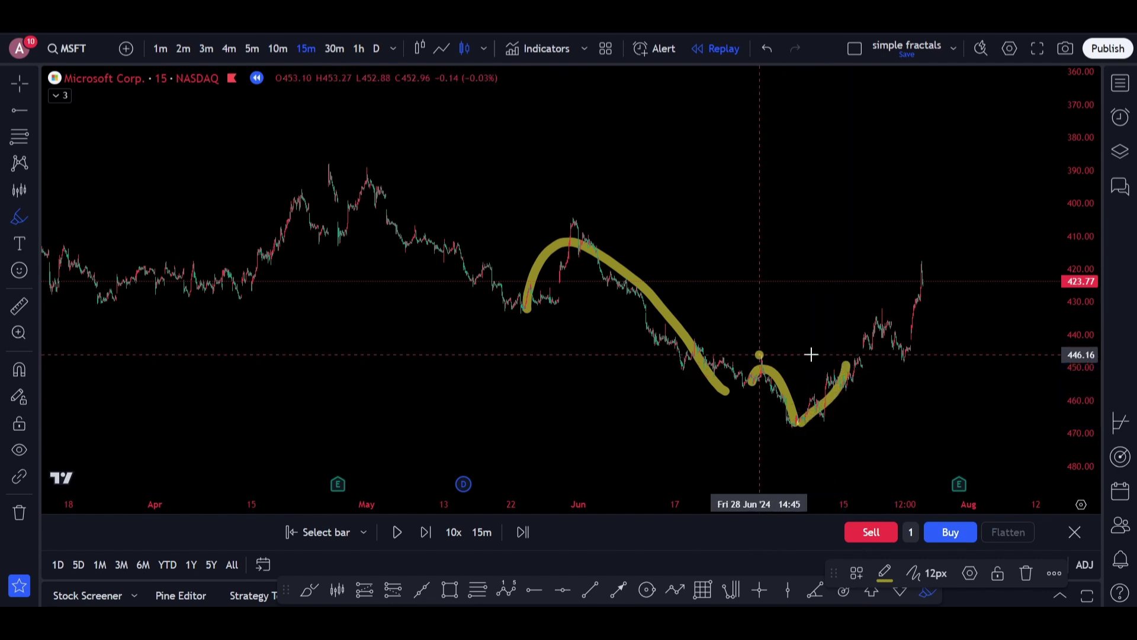
{"action": "left_click_drag", "start_coordinate": [763, 355], "coordinate": [840, 355]}
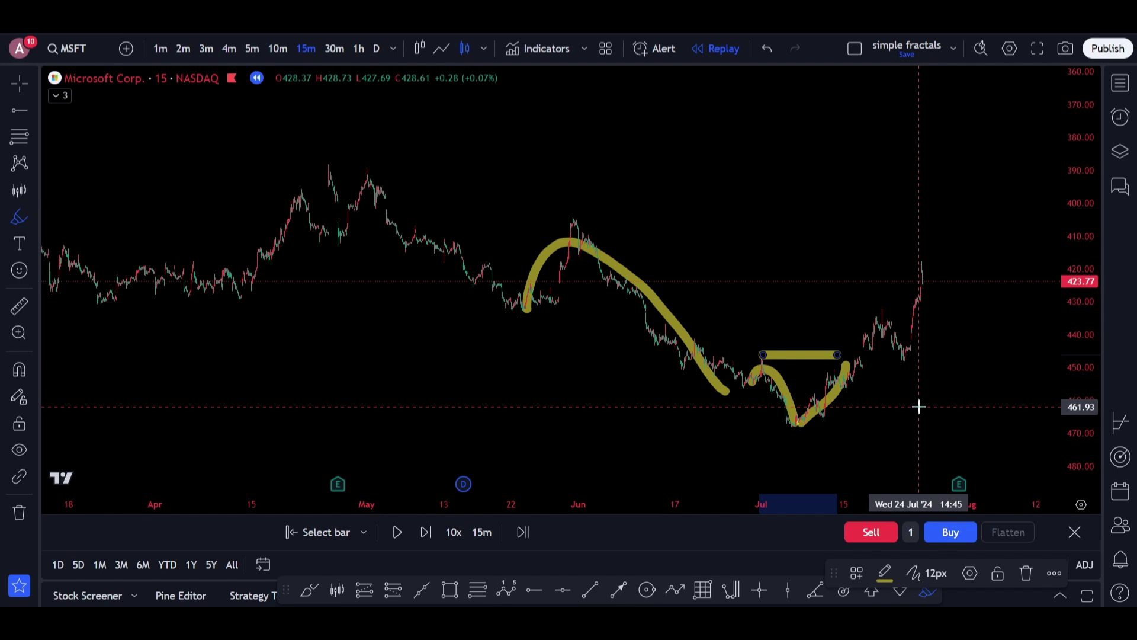
{"action": "left_click_drag", "start_coordinate": [890, 375], "coordinate": [962, 377]}
{"action": "left_click_drag", "start_coordinate": [951, 145], "coordinate": [940, 374]}
{"action": "left_click_drag", "start_coordinate": [542, 213], "coordinate": [862, 217]}
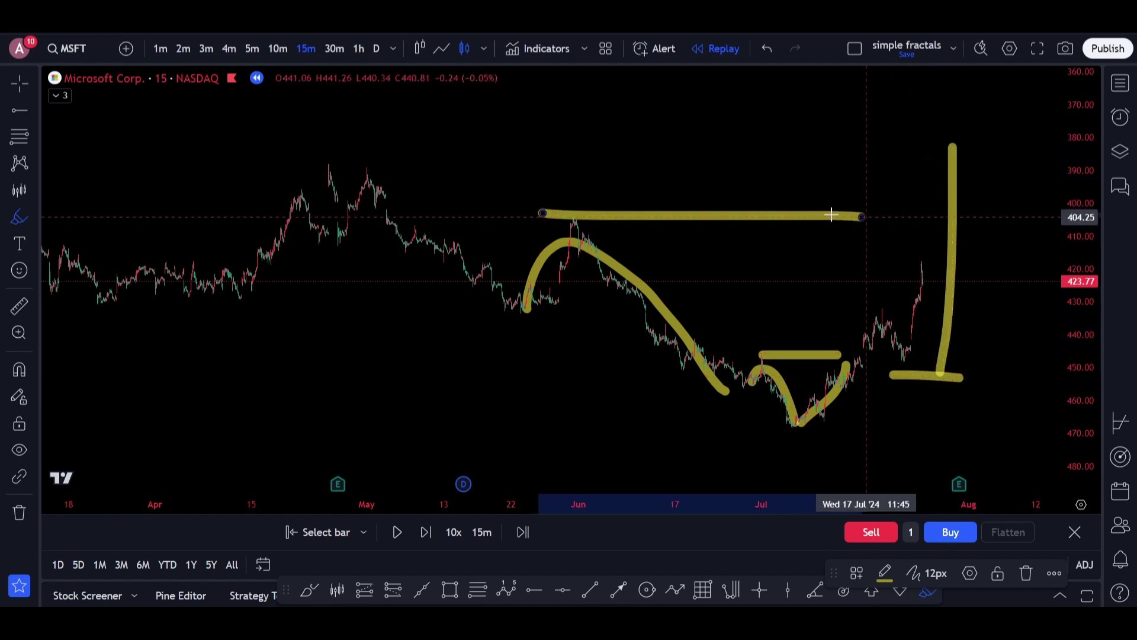
{"action": "left_click_drag", "start_coordinate": [330, 172], "coordinate": [821, 171]}
Remove the 8 yellow drawings, uncheck Invert scale, and recentre the MSFT chart
{"action": "right_click", "coordinate": [530, 127]}
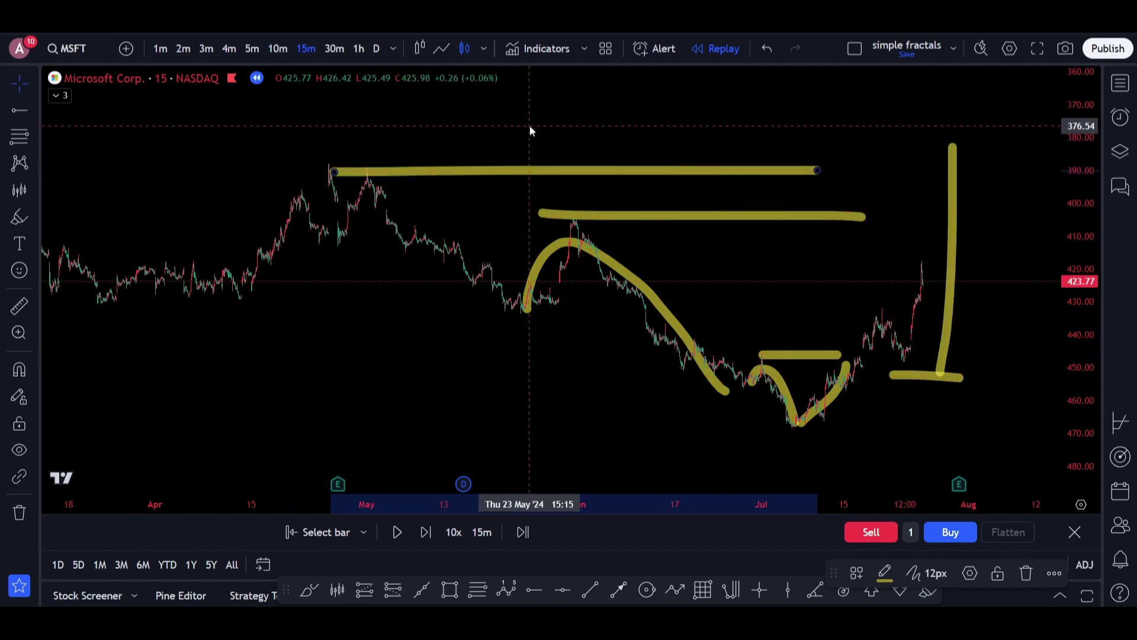
{"action": "right_click", "coordinate": [531, 127]}
{"action": "left_click", "coordinate": [609, 386]}
{"action": "right_click", "coordinate": [1063, 298]}
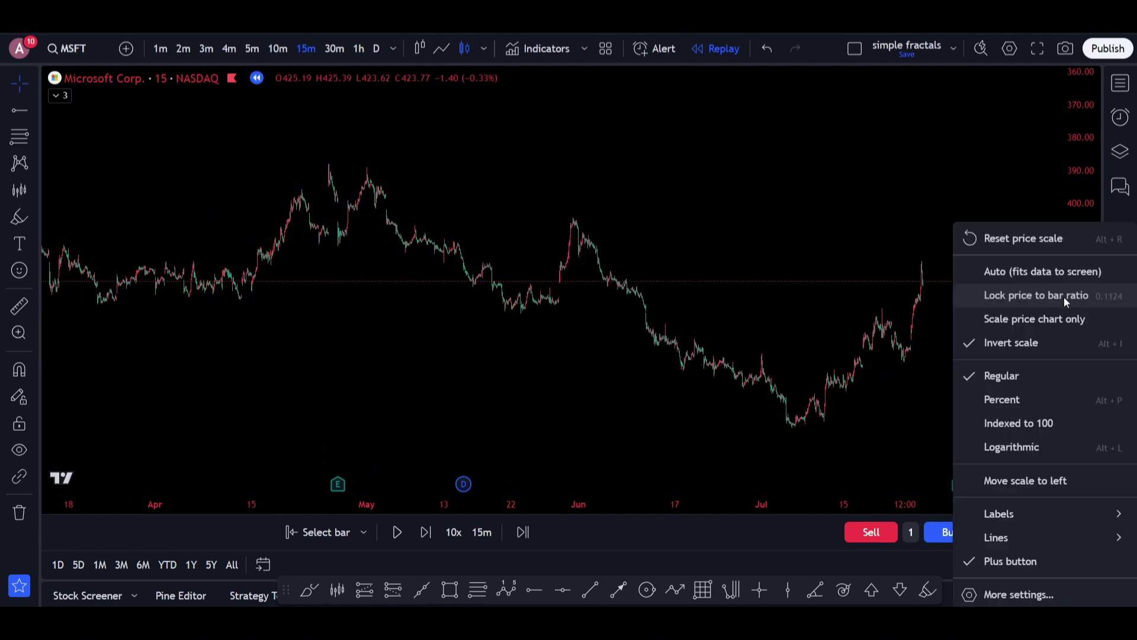
{"action": "left_click", "coordinate": [1017, 349]}
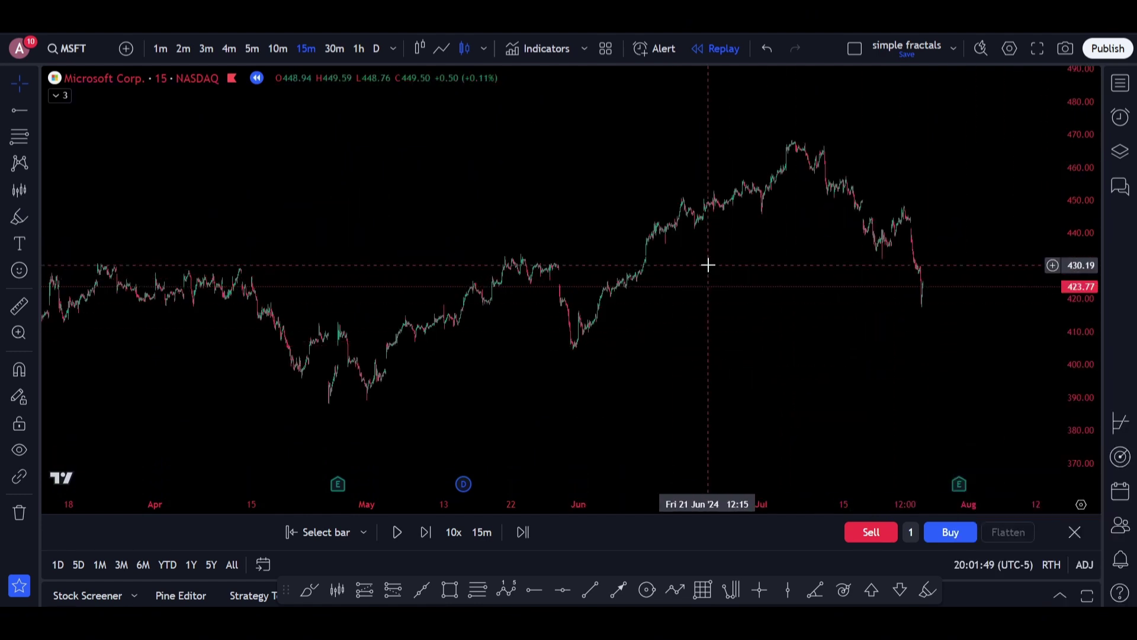
{"action": "left_click_drag", "start_coordinate": [767, 224], "coordinate": [749, 264]}
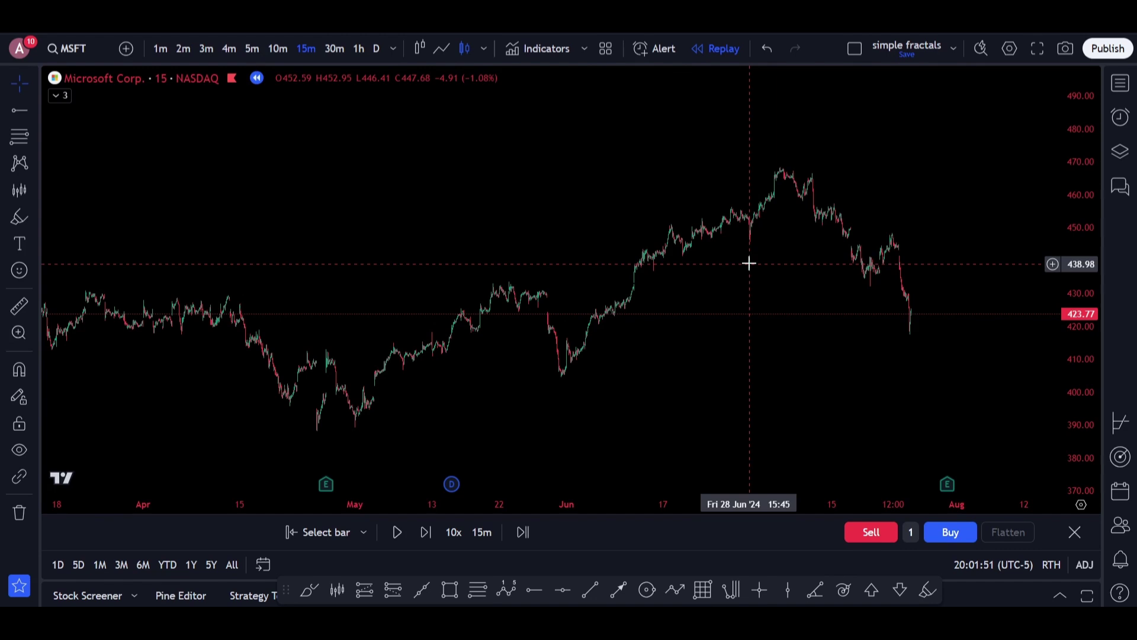